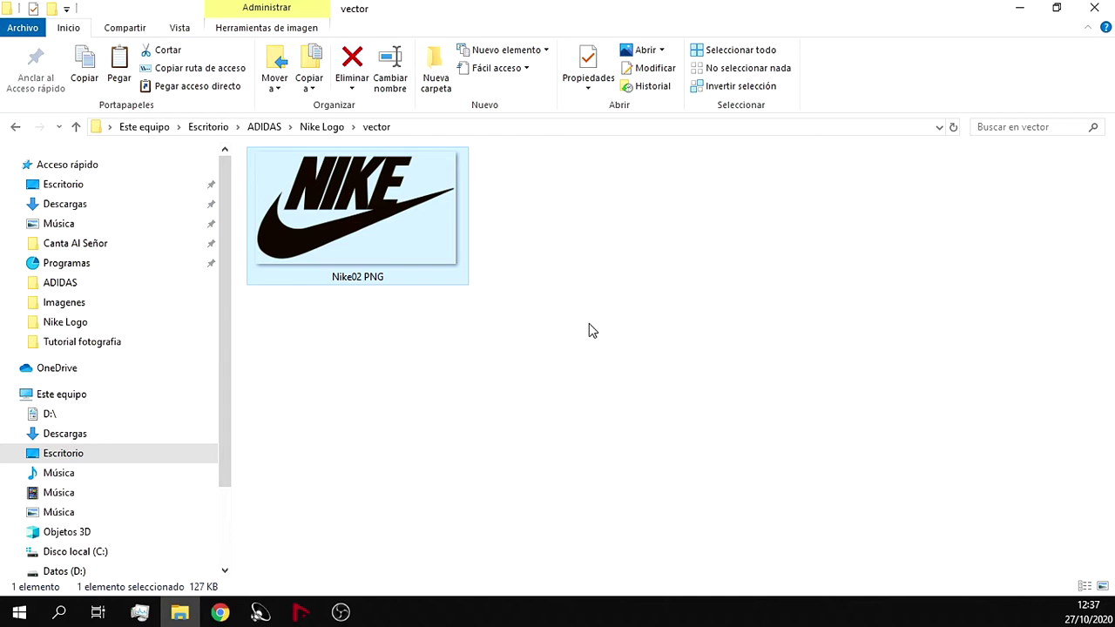
Bring the Convertio online converter to the front, with Nike02 PNG ready in the vector folder.
click(220, 612)
scroll(18, 387, down, 1)
scroll(17, 387, up, 1)
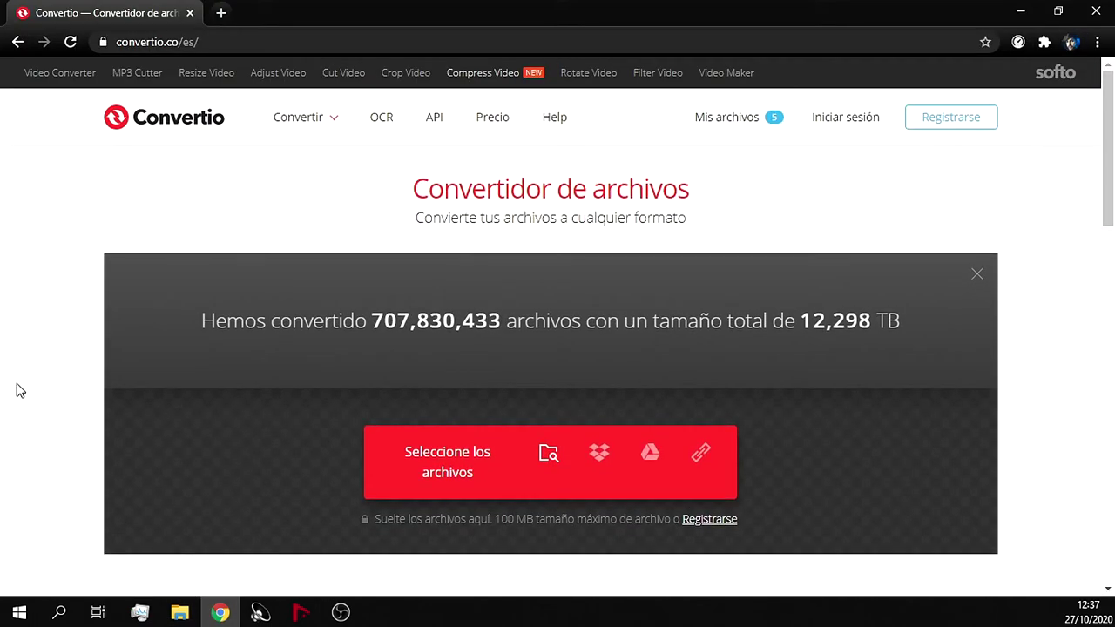
Upload Nike02 PNG to Convertio and choose Vector > AI as the output format.
click(179, 612)
mouse_move(386, 236)
mouse_down()
mouse_move(228, 617)
mouse_move(548, 348)
mouse_up()
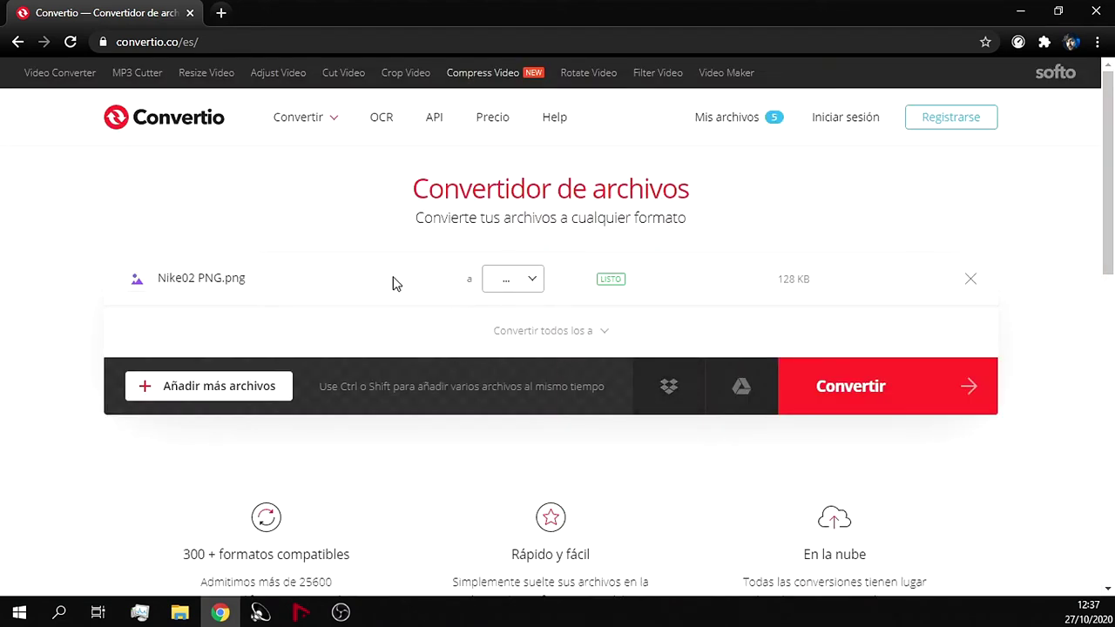
click(533, 285)
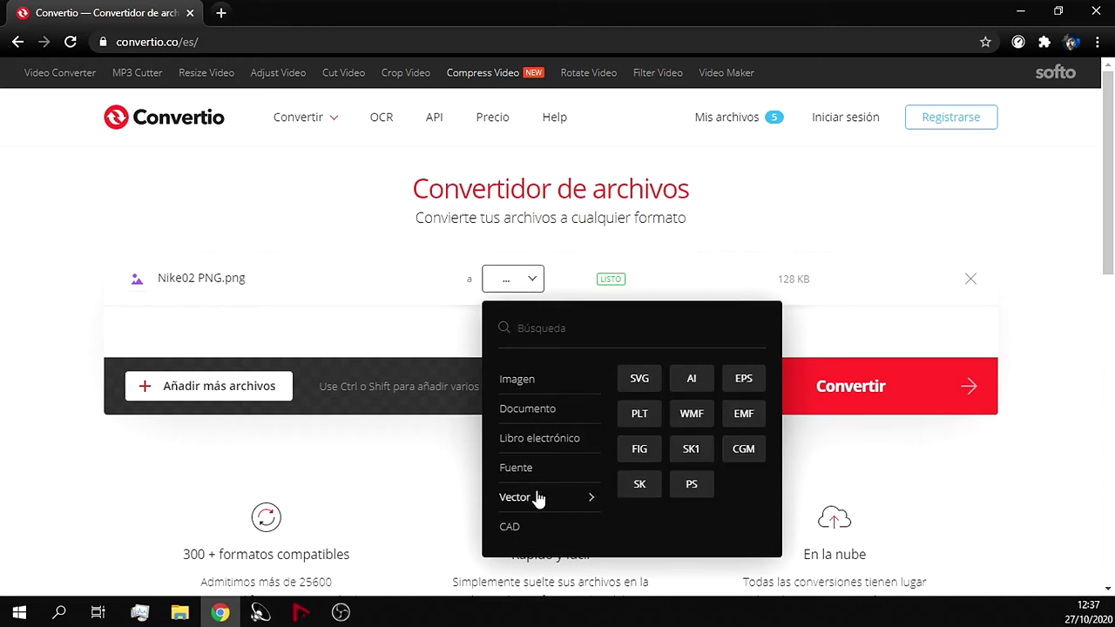
click(691, 380)
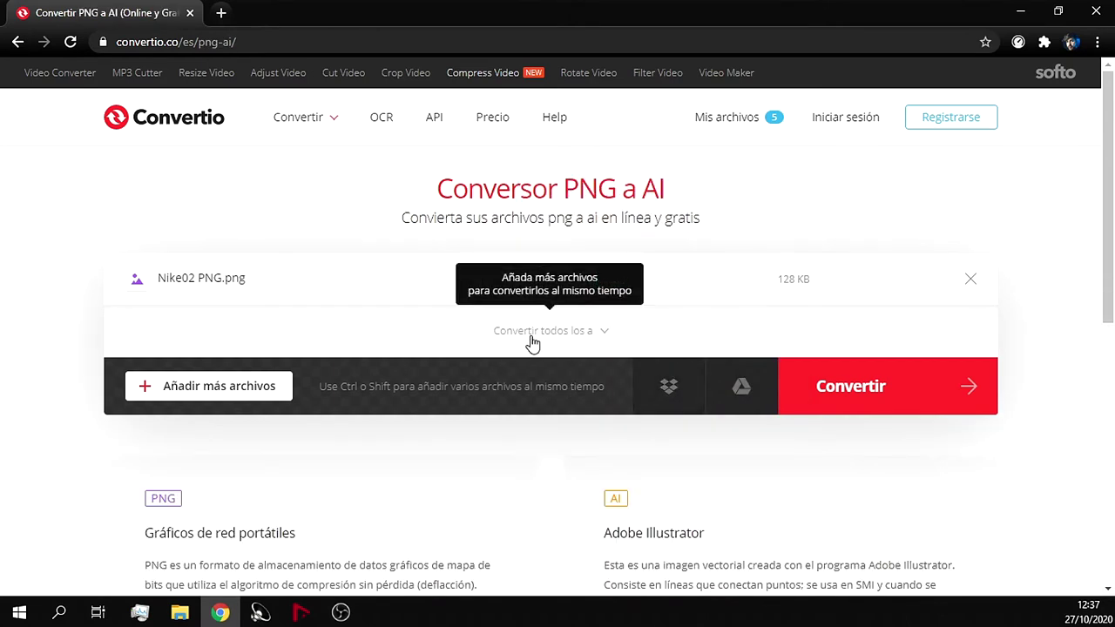
Convert the file and download the resulting Nike02-PNG_2.ai.
scroll(609, 357, down, 1)
click(896, 345)
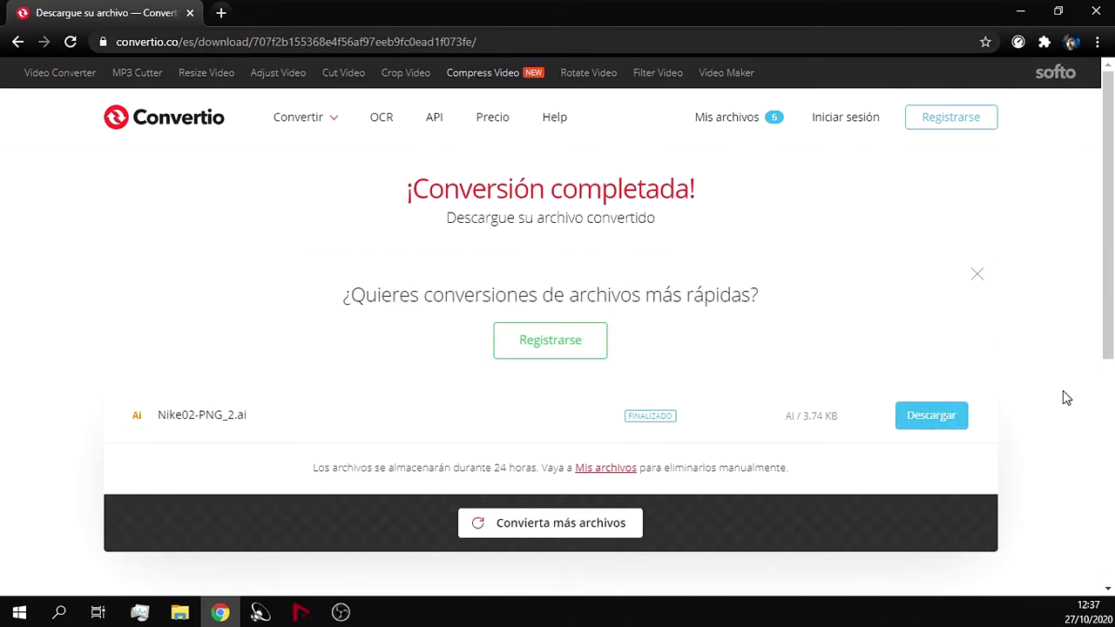
click(936, 424)
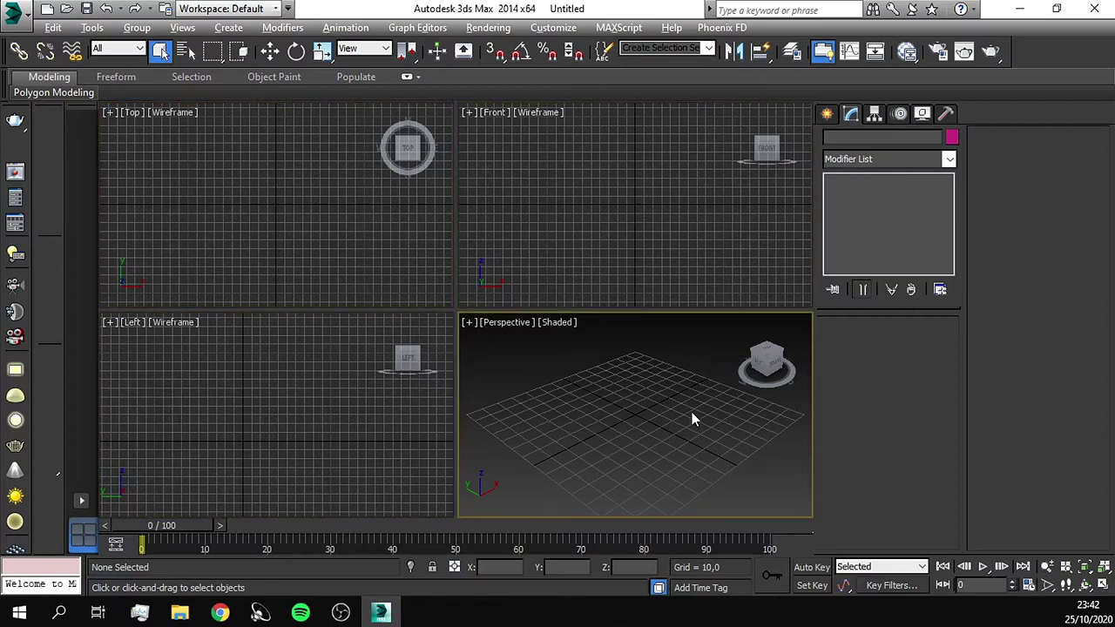
Maximise the Perspective viewport and open Render Setup's Common tab, checking V-Ray Adv 3.20.03 is assigned.
key(alt+w)
click(488, 27)
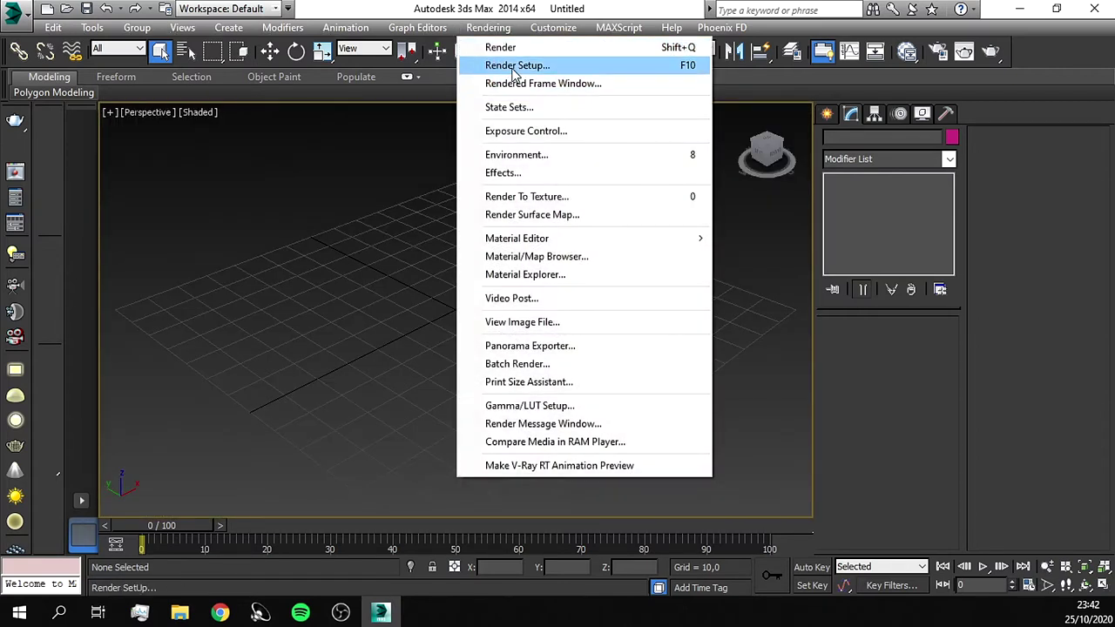
click(512, 69)
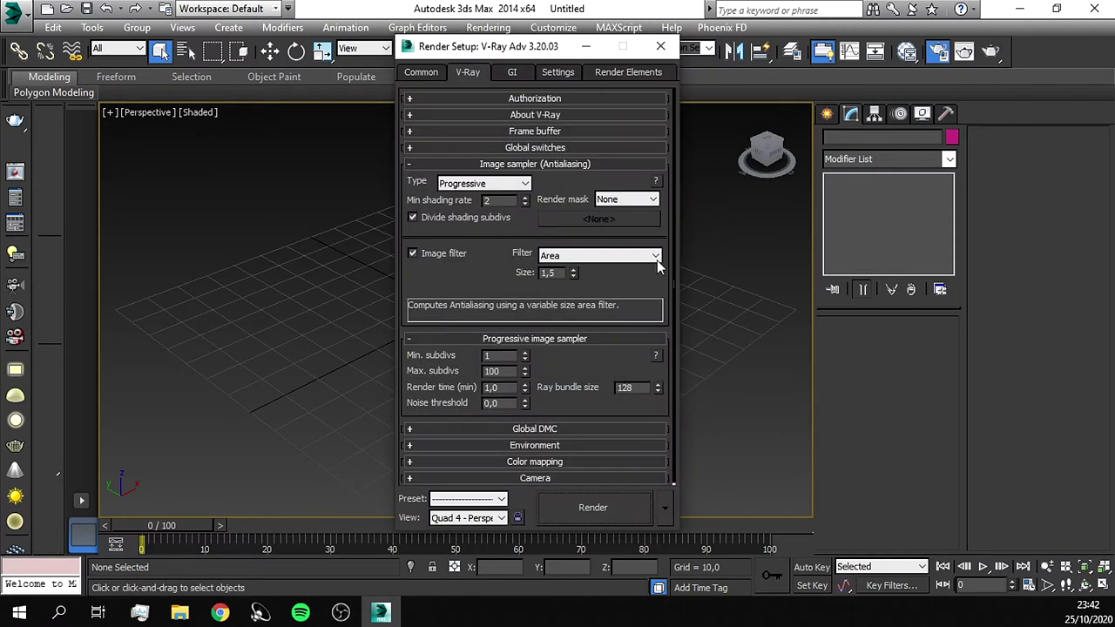
click(421, 71)
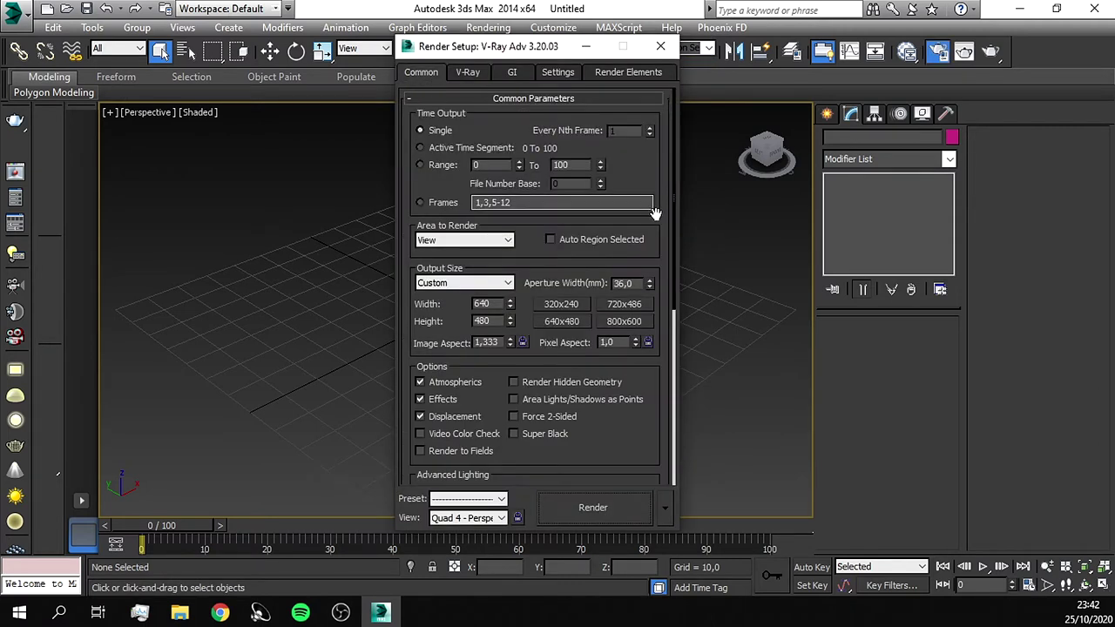
drag(674, 201, 681, 426)
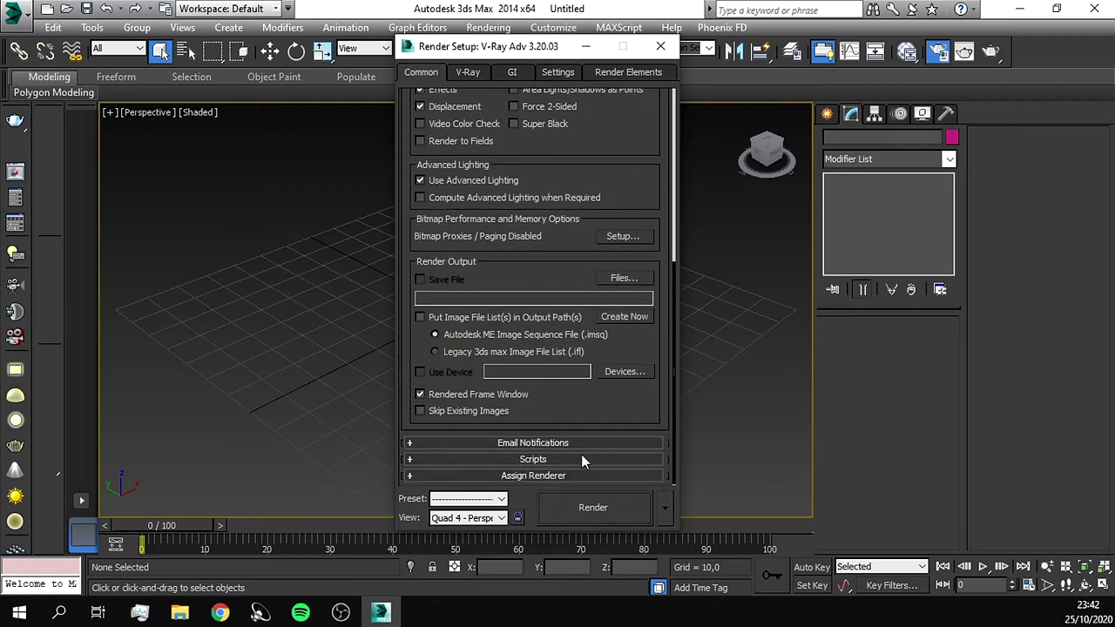
click(538, 477)
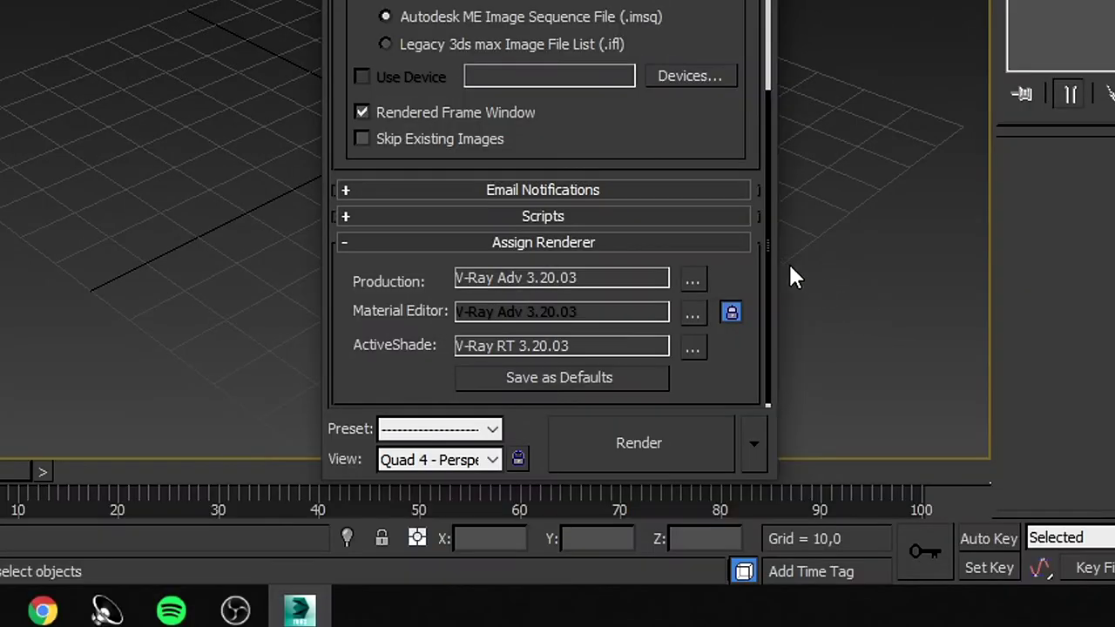
Set the render output size to the HDTV (video) preset at 480 × 270.
scroll(770, 262, down, 1)
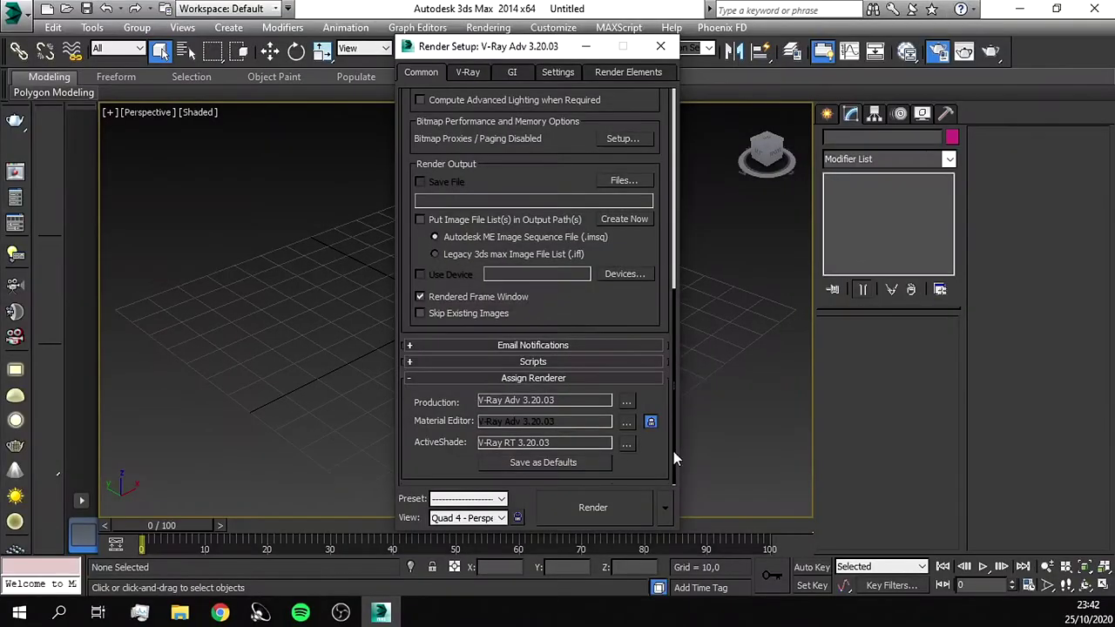
drag(673, 451, 674, 259)
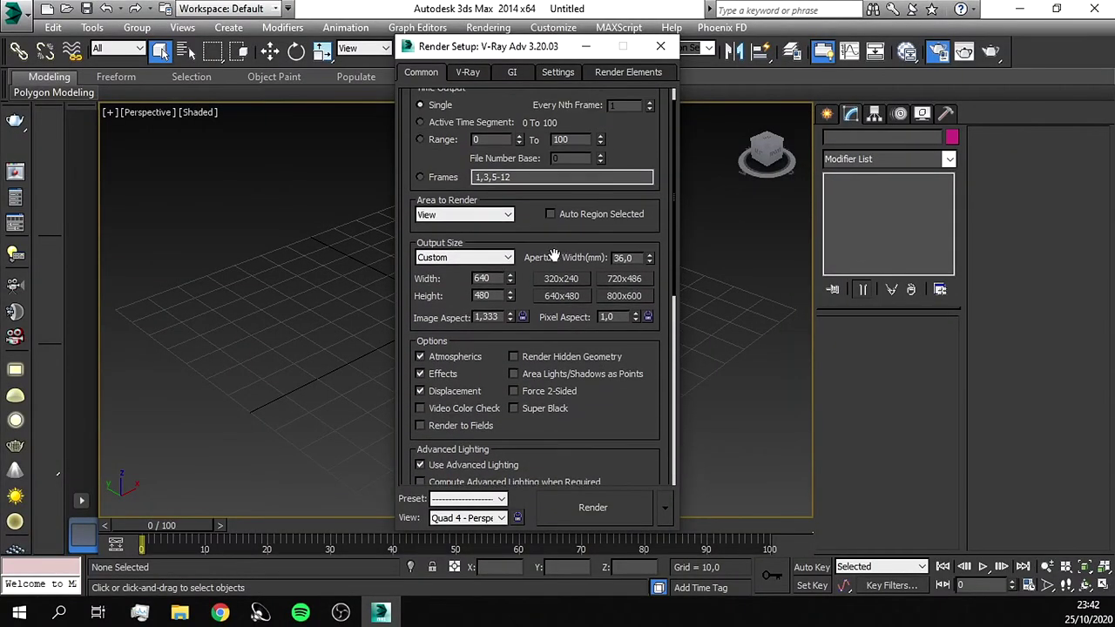
click(510, 217)
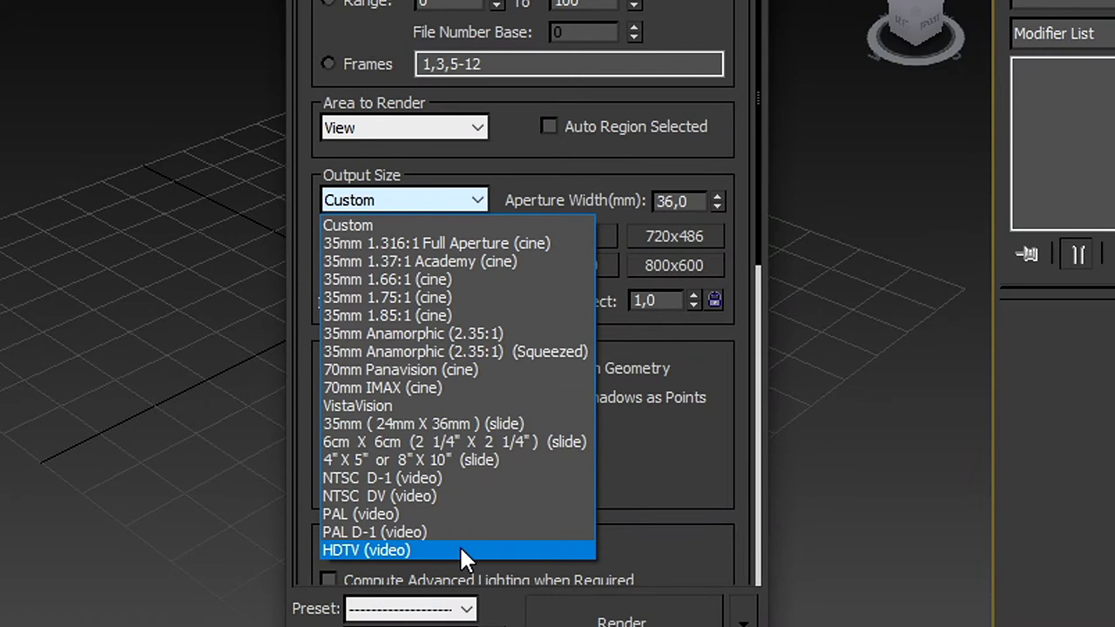
click(494, 549)
click(686, 235)
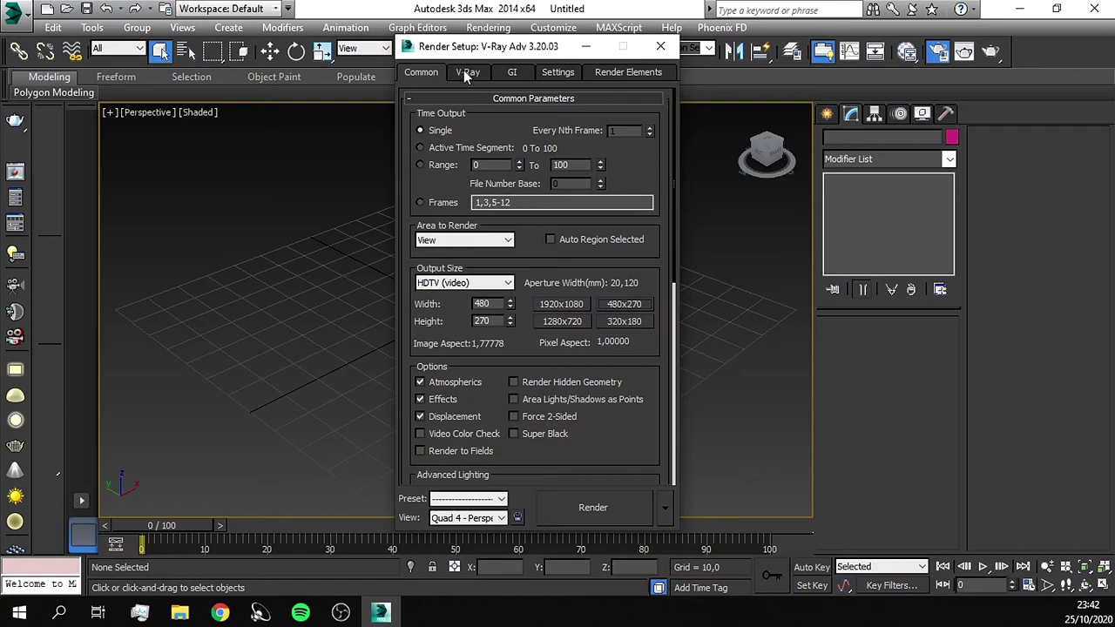
Switch the V-Ray image sampler to Adaptive and turn off dividing shading subdivs.
click(468, 73)
click(493, 187)
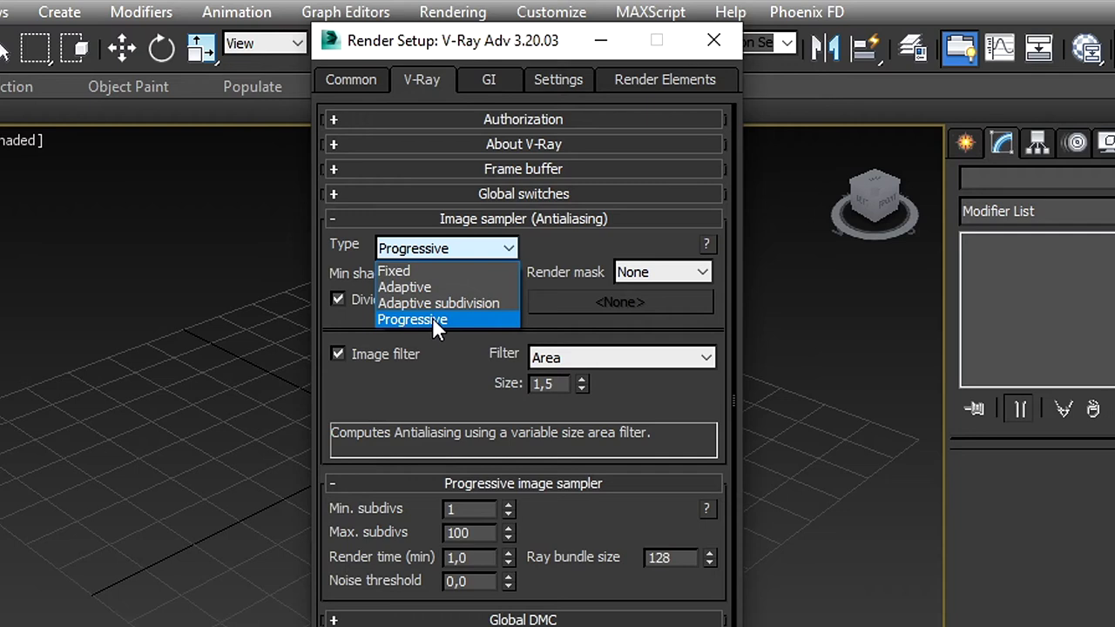
click(473, 286)
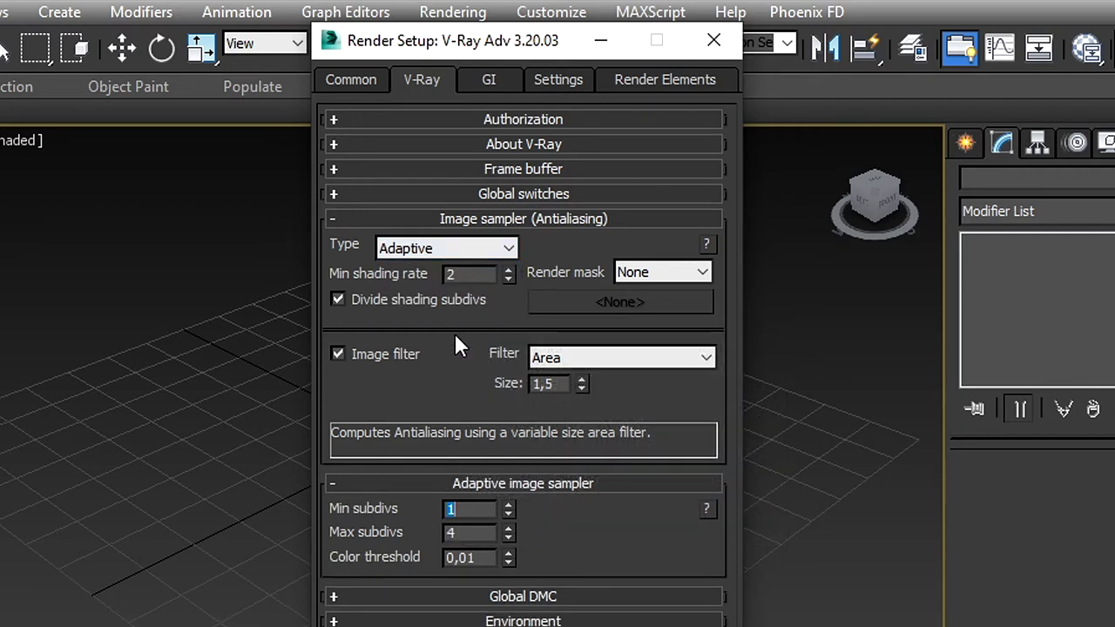
double_click(446, 274)
click(337, 299)
Enable GI with Irradiance map as primary and Light cache as secondary engine, then close Render Setup.
click(484, 87)
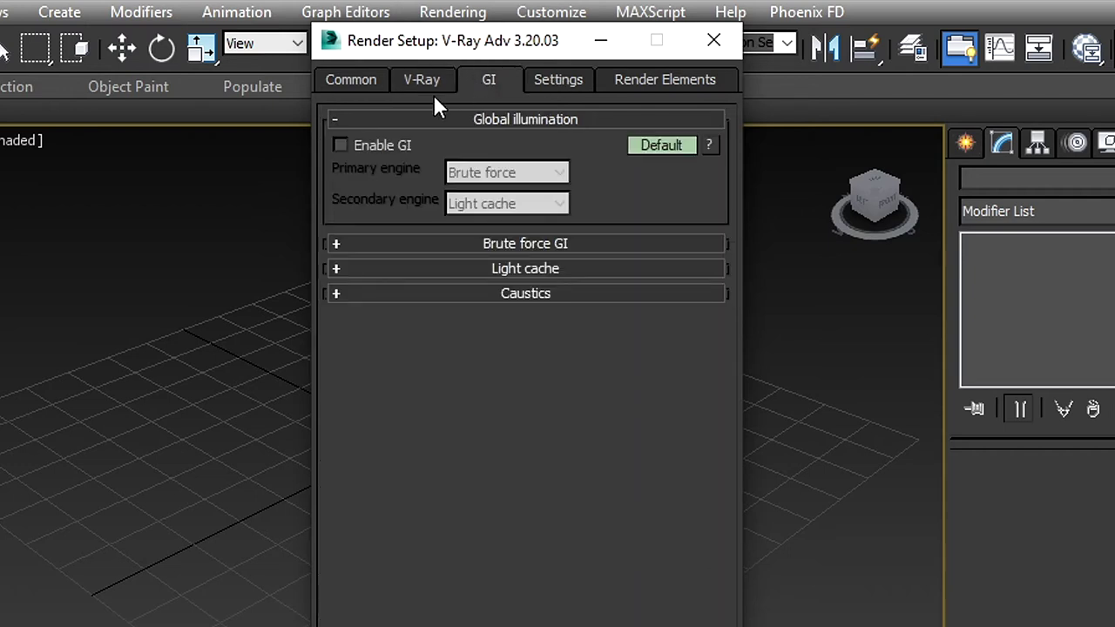
click(379, 145)
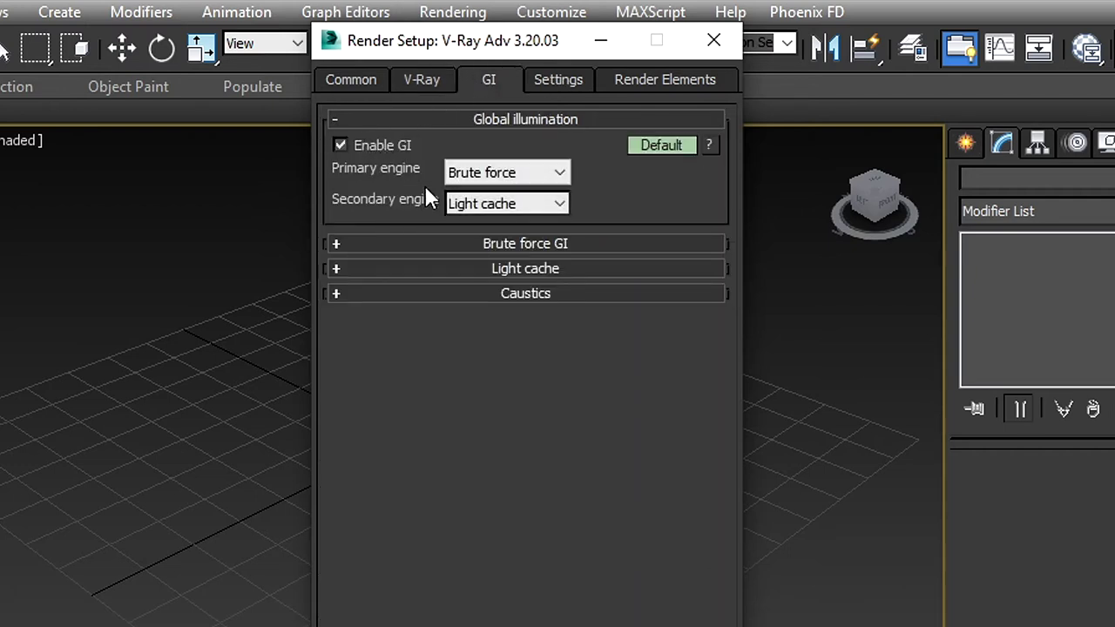
click(557, 174)
click(543, 196)
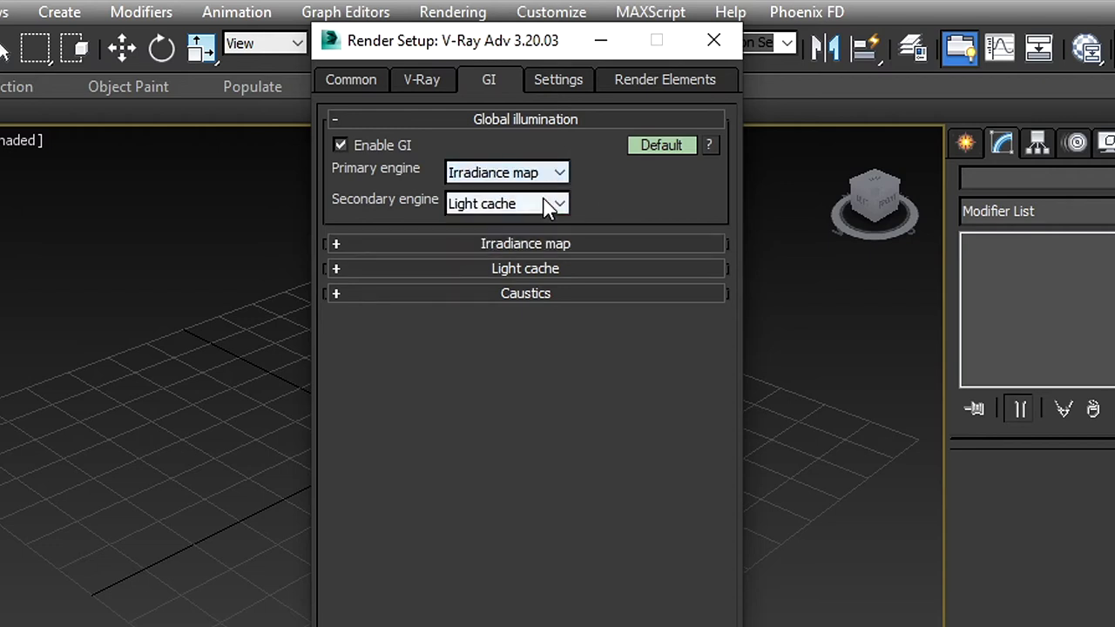
click(548, 206)
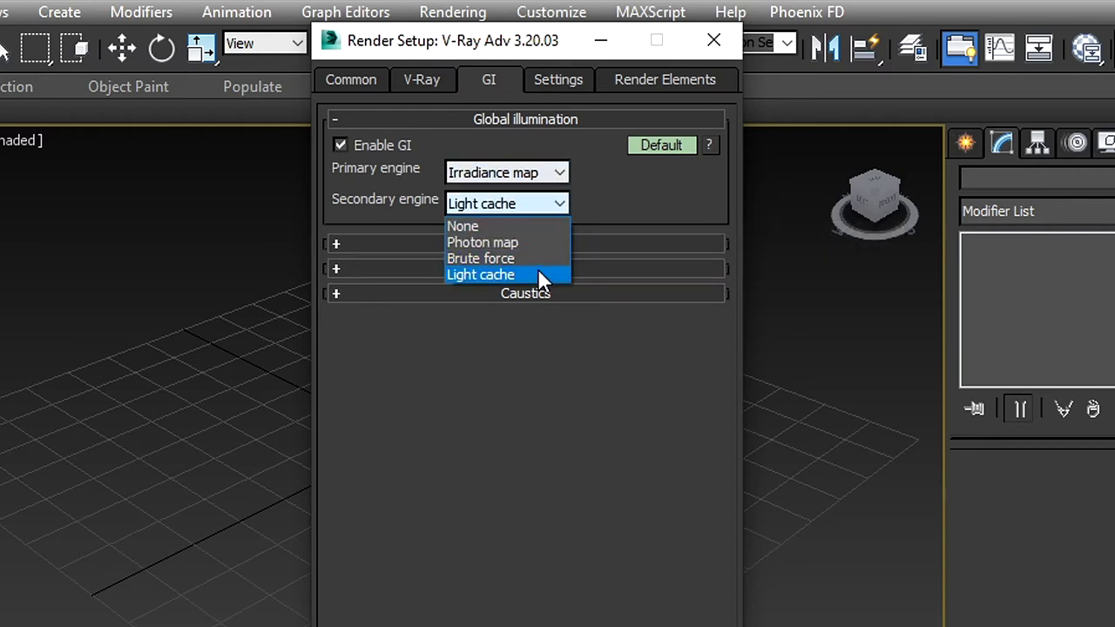
click(538, 272)
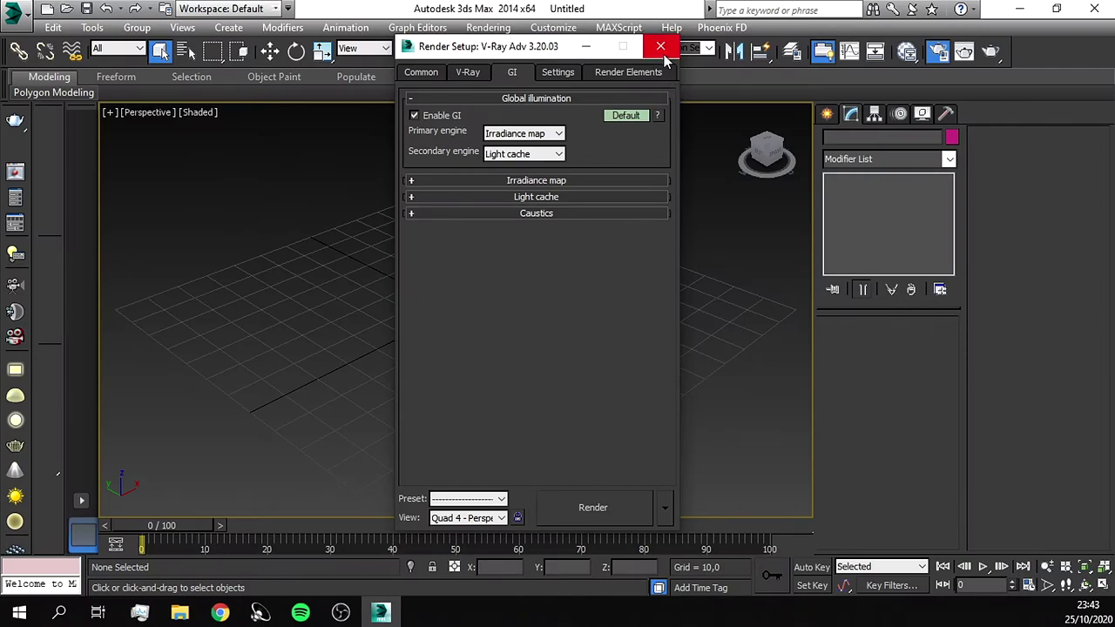
click(660, 46)
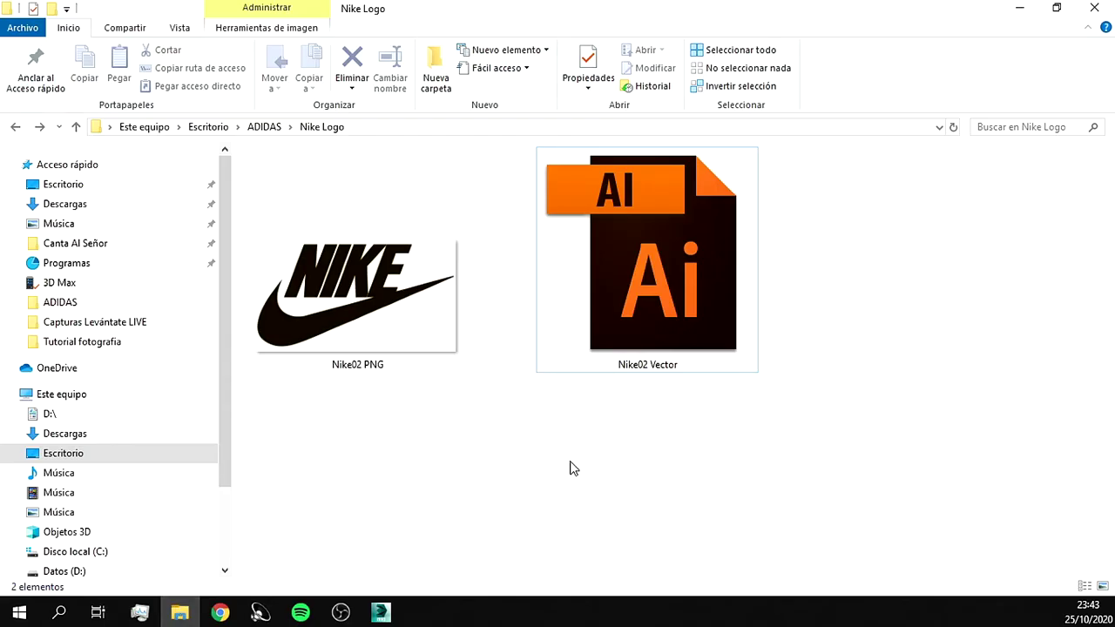
Drag the Nike02 Vector AI file from the Nike Logo folder into the 3ds Max Perspective viewport.
click(656, 272)
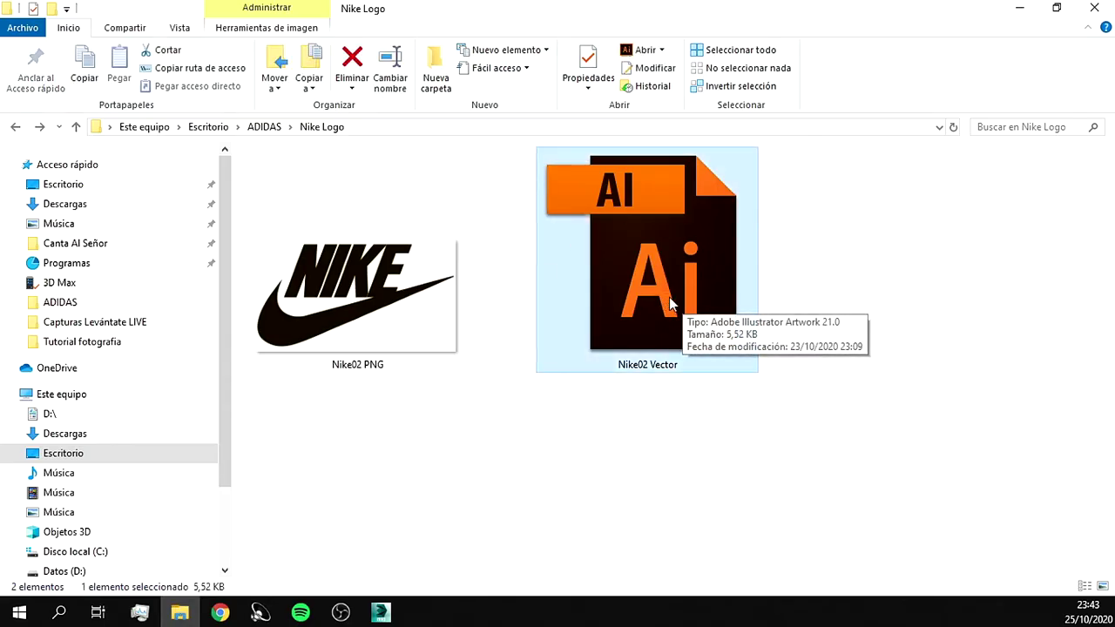
mouse_move(665, 229)
mouse_down()
mouse_move(405, 558)
mouse_move(394, 621)
mouse_move(483, 387)
mouse_up()
drag(455, 313, 456, 311)
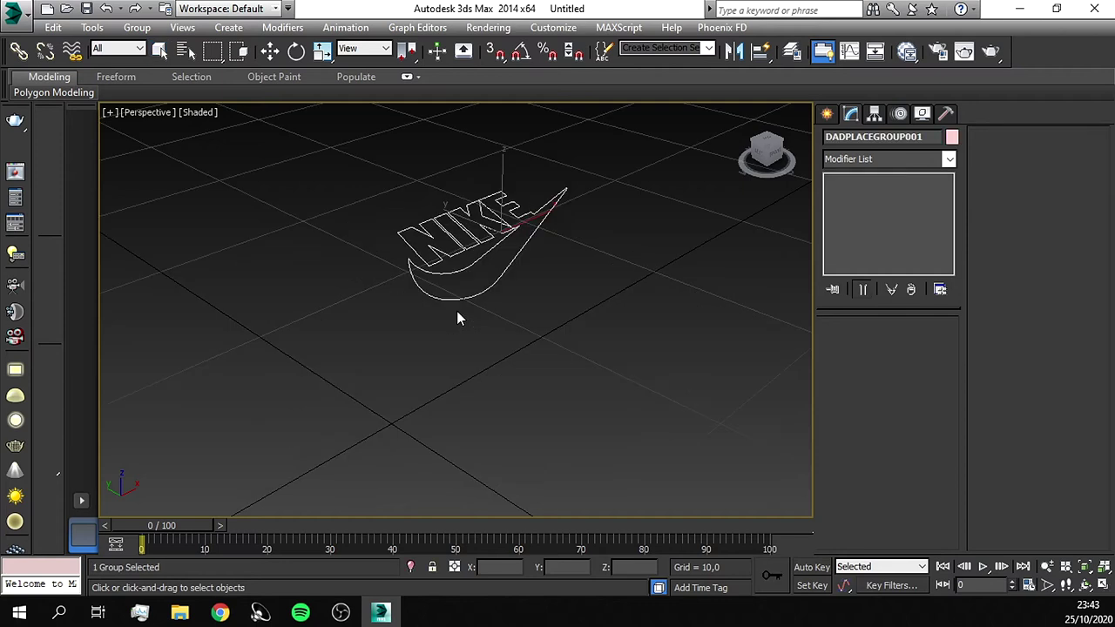
Place the imported NIKE shapes, switch to top view and scale them up uniformly.
click(300, 390)
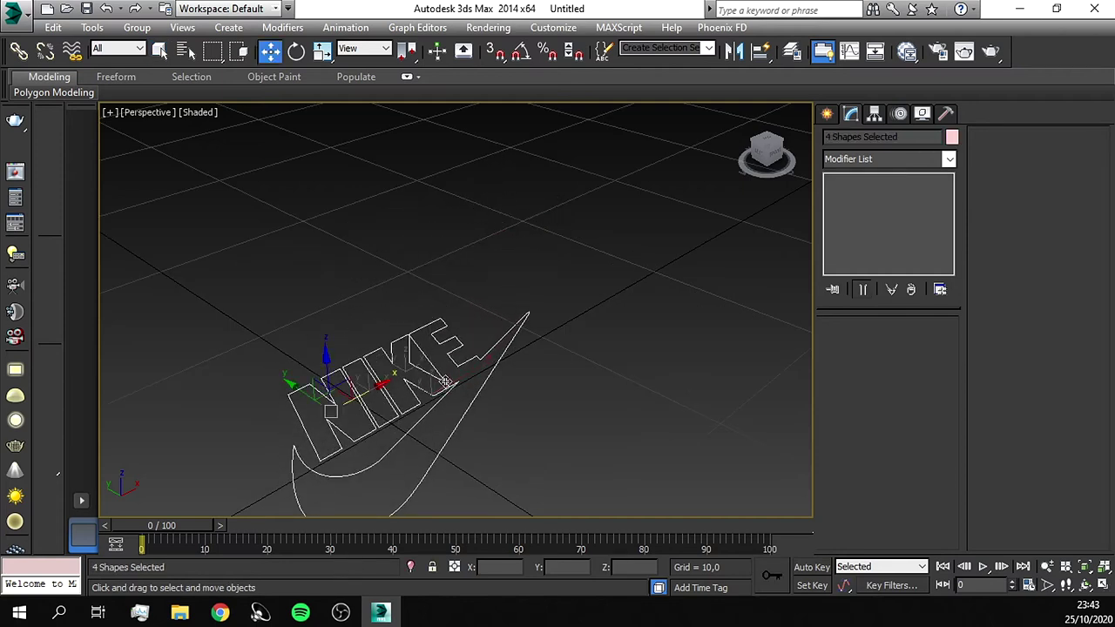
scroll(467, 346, down, 4)
click(763, 144)
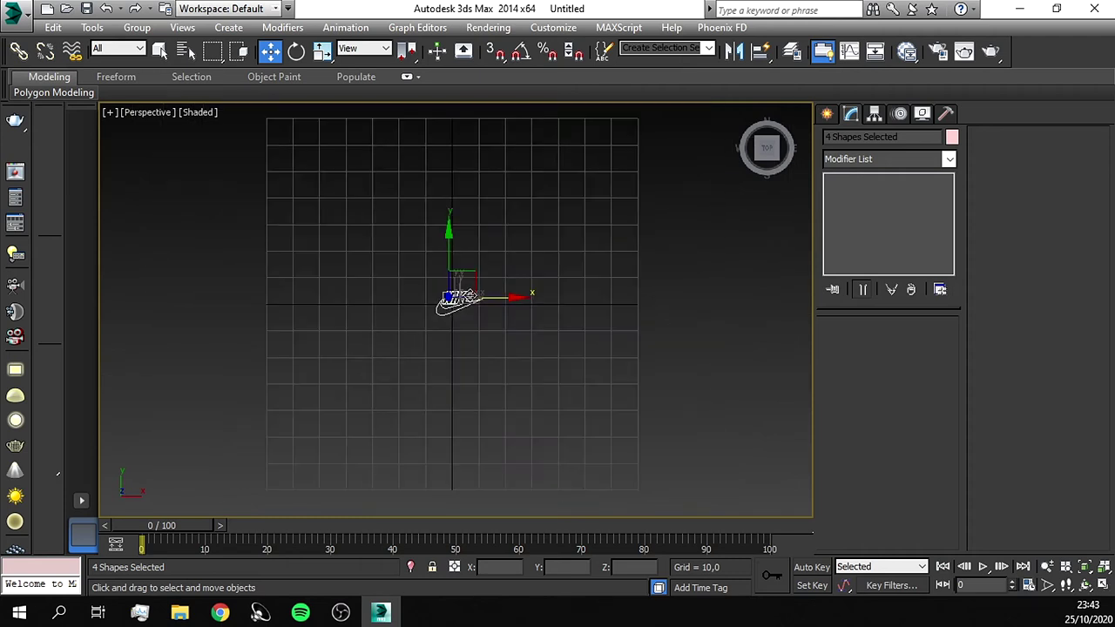
click(322, 50)
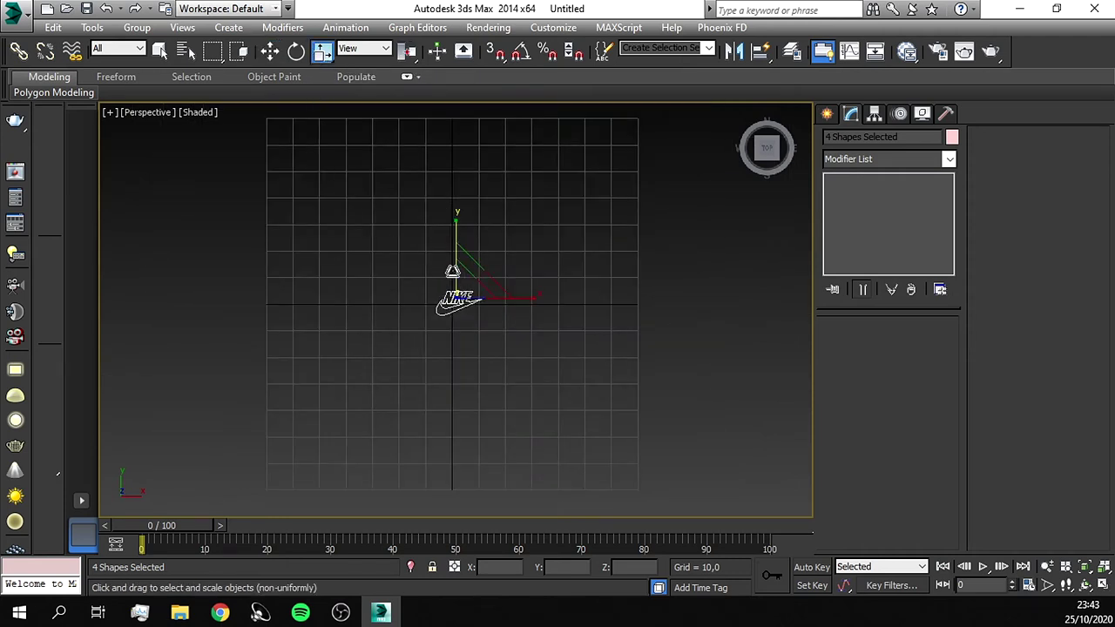
drag(465, 287, 667, 61)
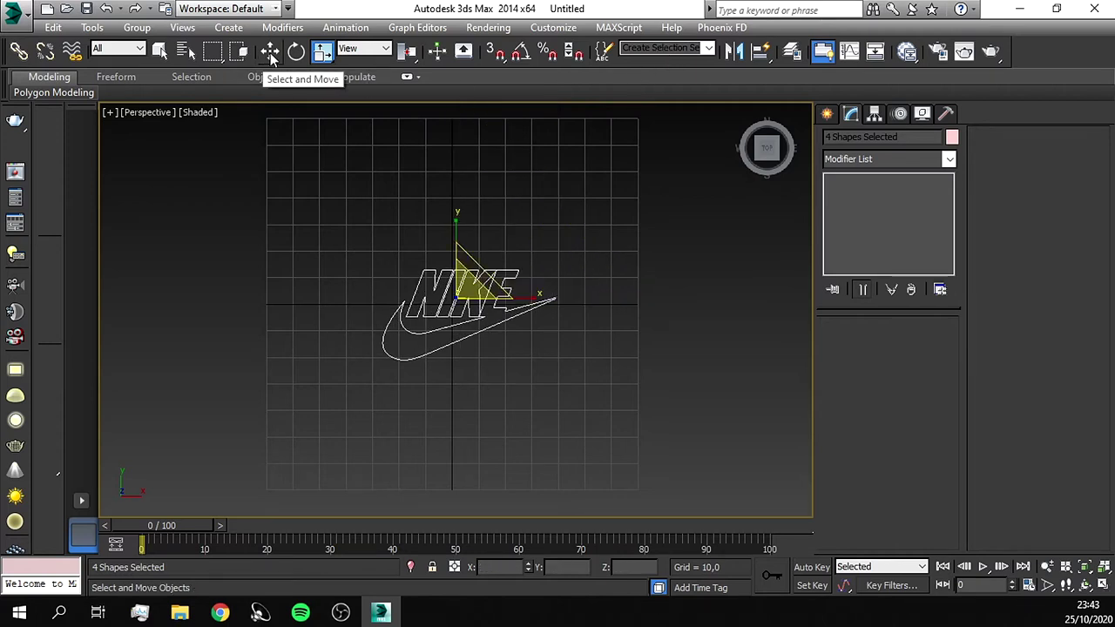
click(385, 287)
scroll(448, 303, up, 2)
scroll(448, 296, up, 2)
scroll(451, 298, up, 2)
scroll(455, 306, down, 3)
middle_drag(478, 304, 430, 280)
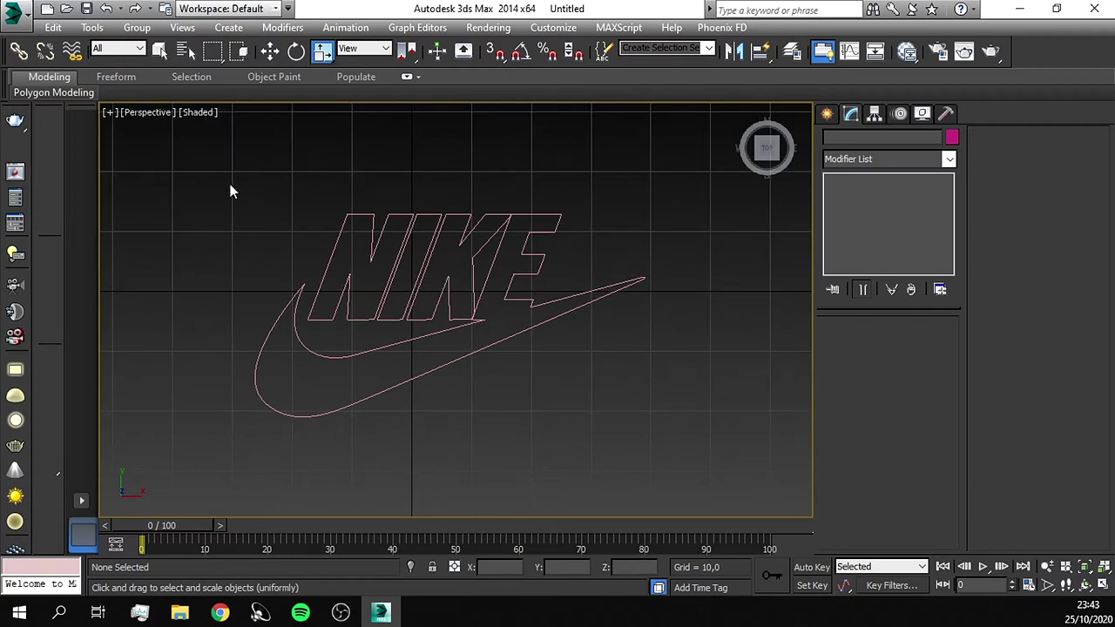
Select all four NIKE outlines and group them as 'NIKE Logo'.
drag(246, 199, 684, 463)
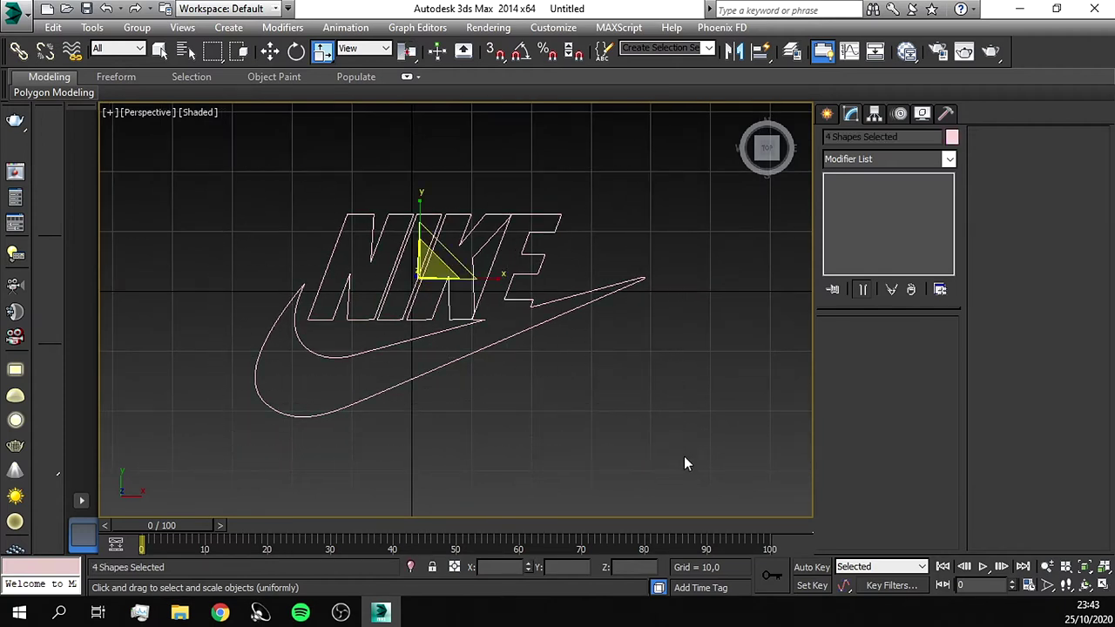
click(137, 27)
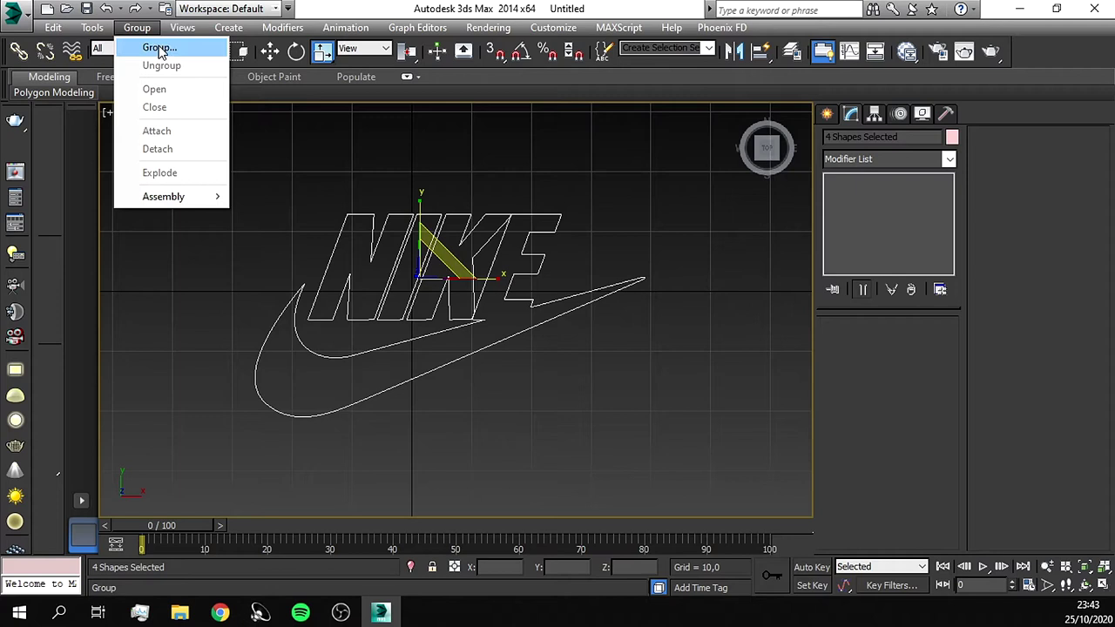
click(194, 56)
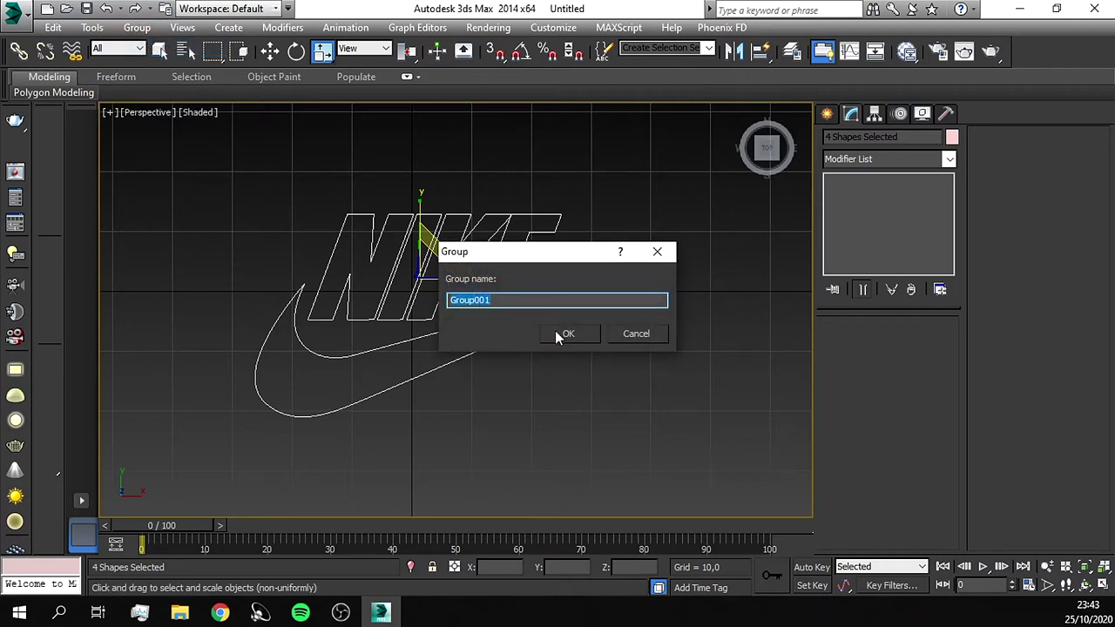
text(n)
click(558, 335)
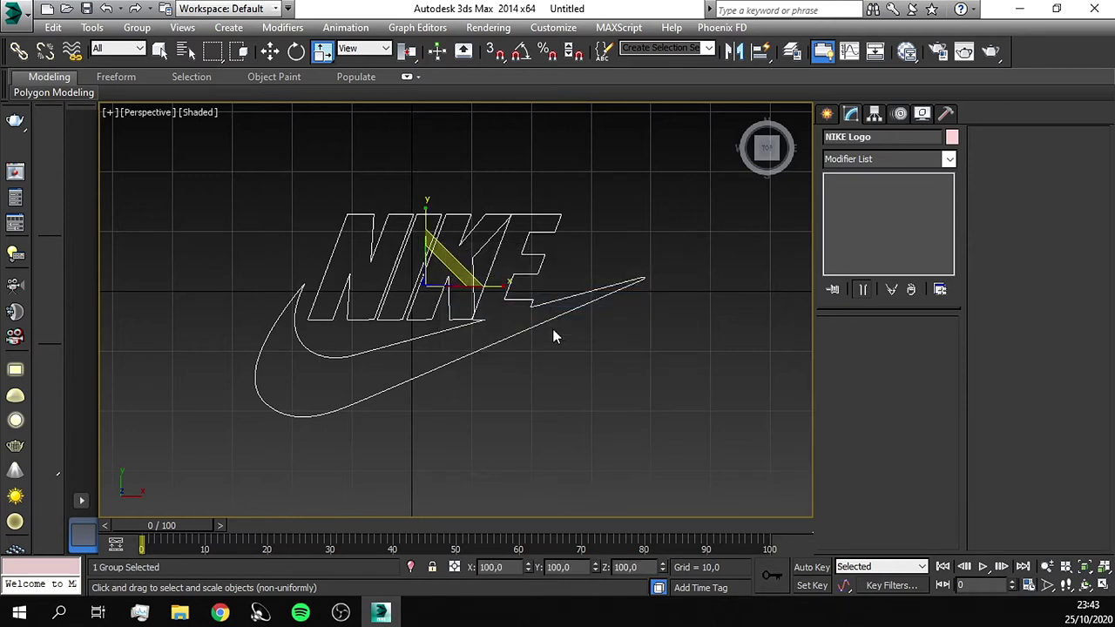
click(579, 343)
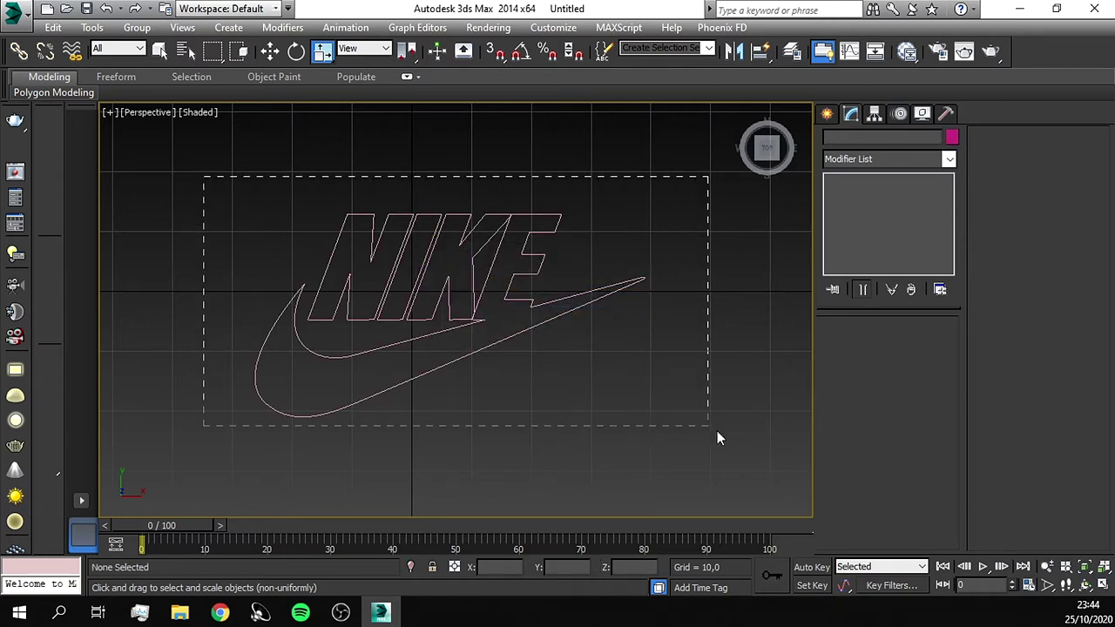
Add a Bevel modifier to the NIKE Logo group with Level 2 turned off.
drag(679, 442, 679, 443)
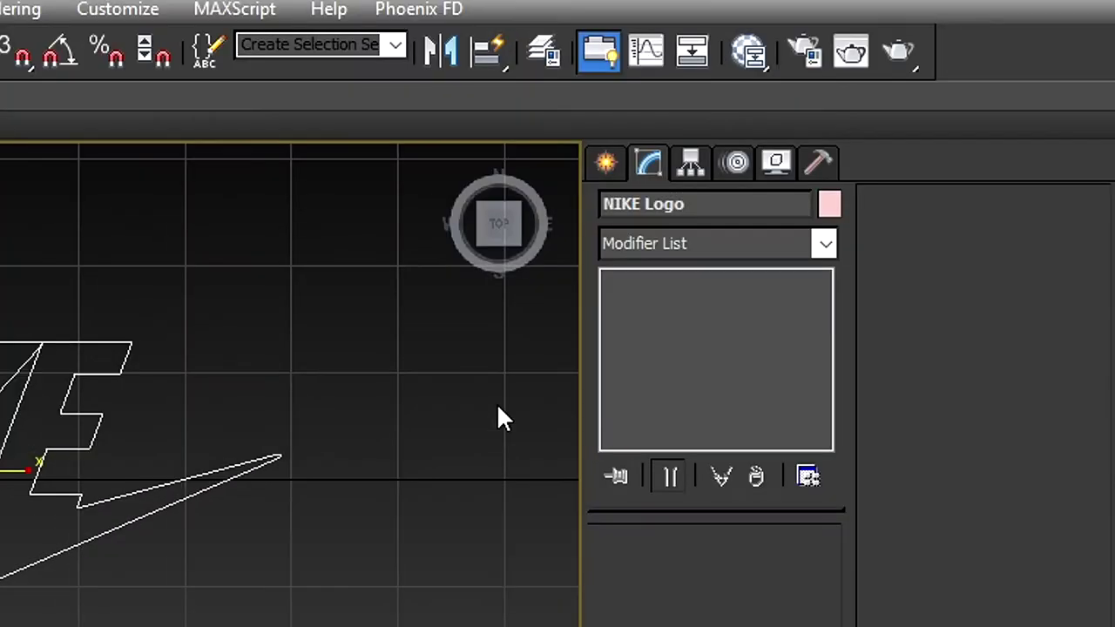
click(608, 172)
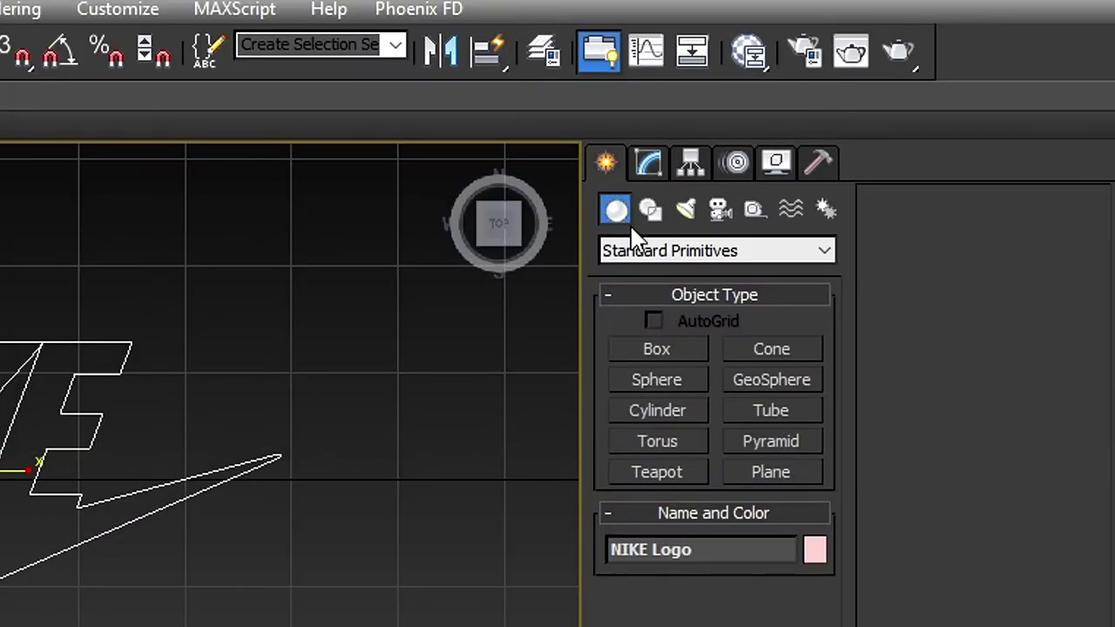
click(645, 168)
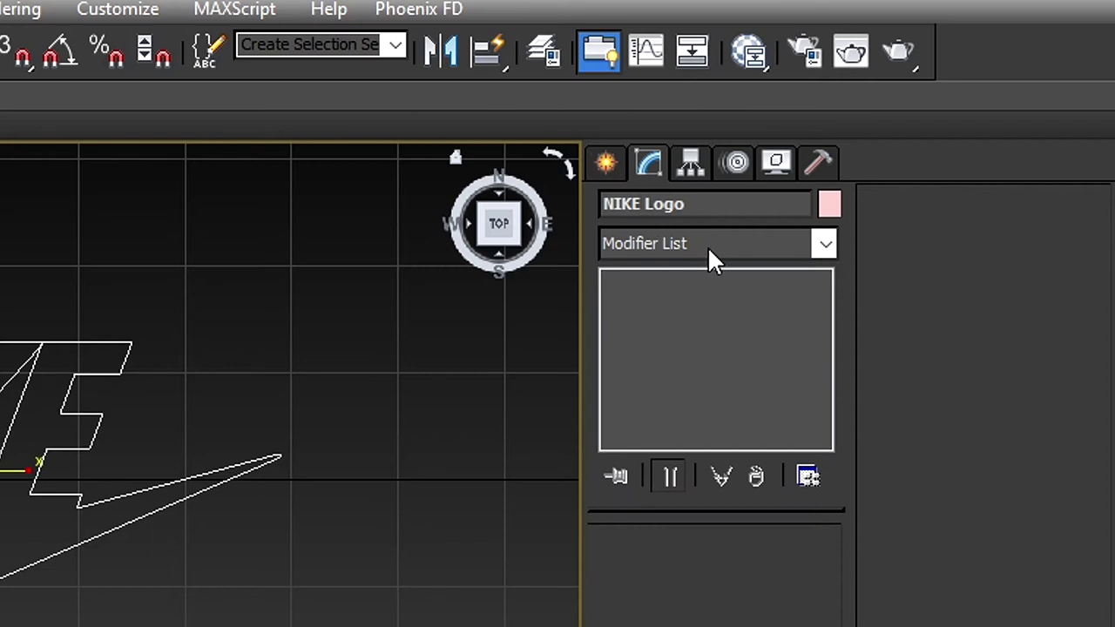
click(707, 244)
text(b)
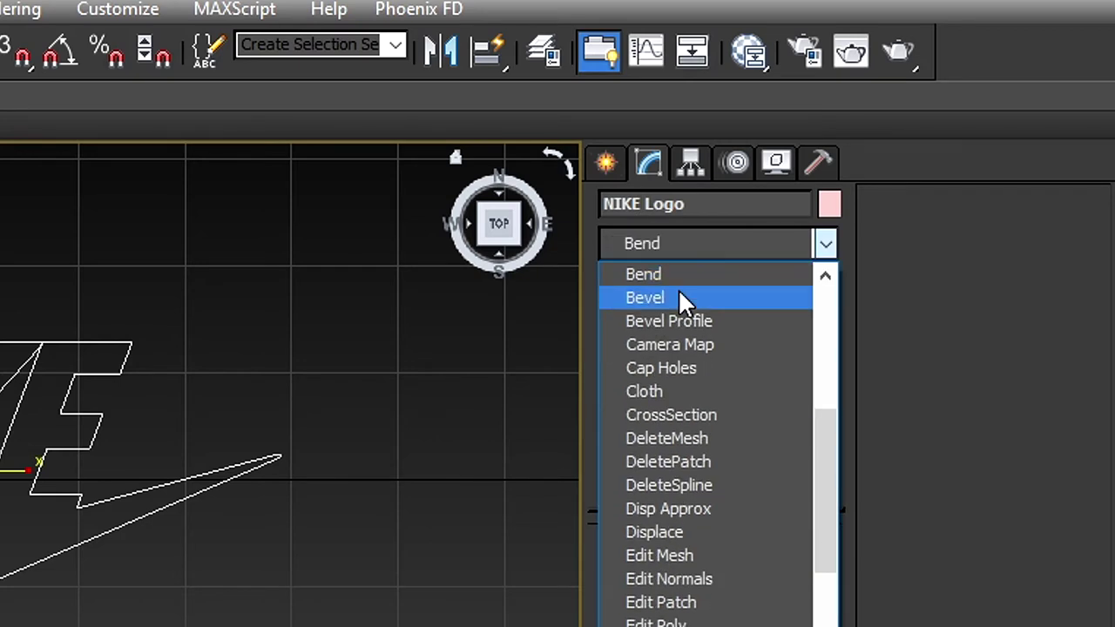
click(681, 297)
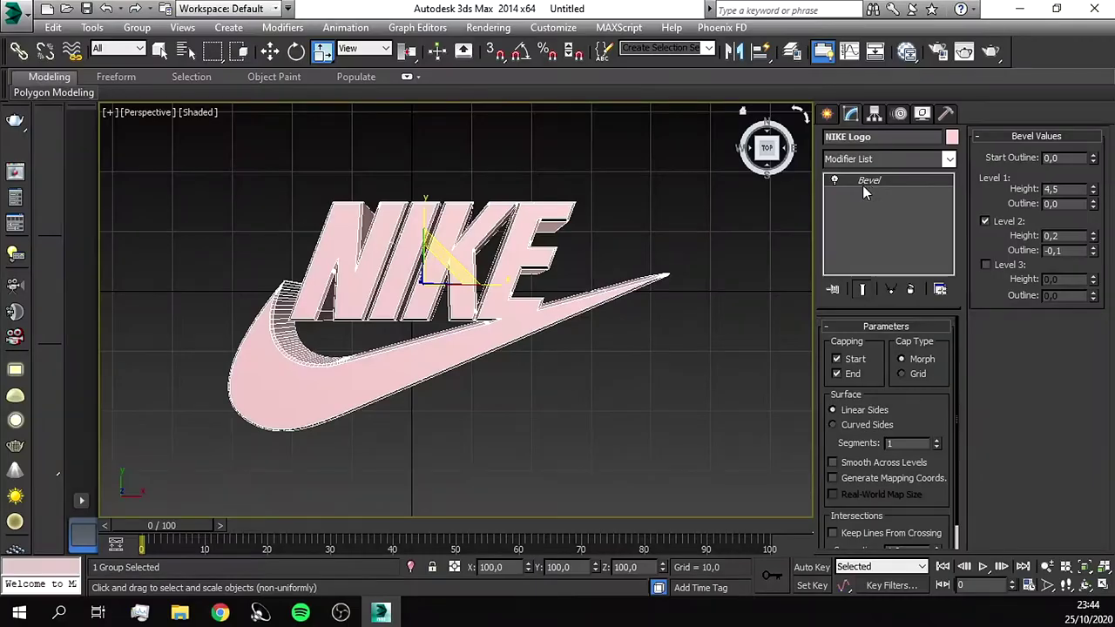
click(984, 221)
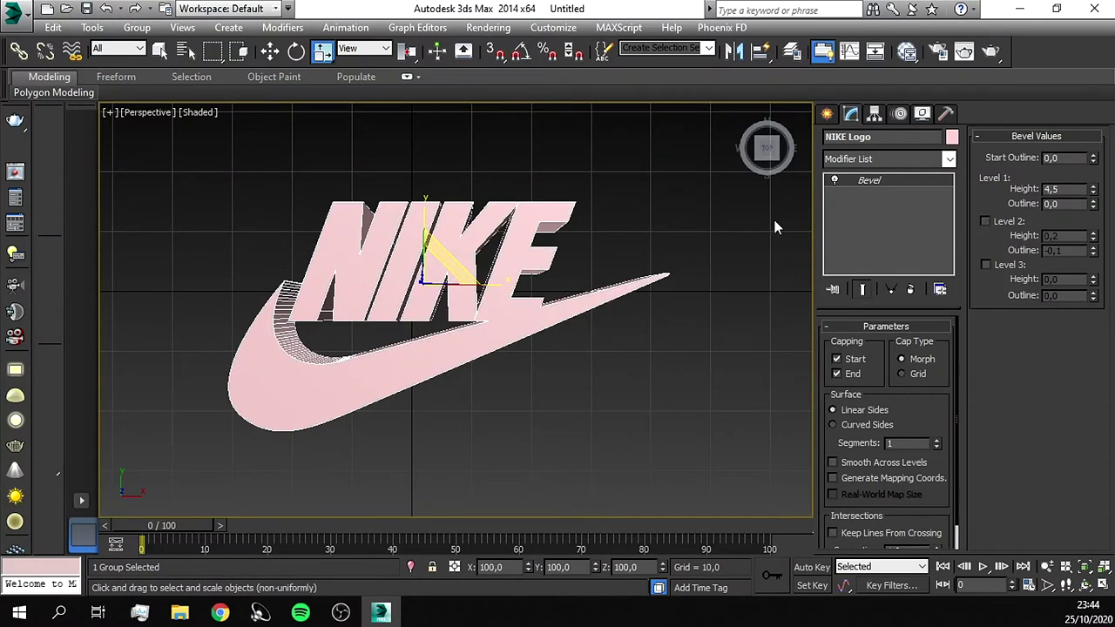
Adjust the Bevel Level 1 height from 4,5 down to 2,5.
click(270, 51)
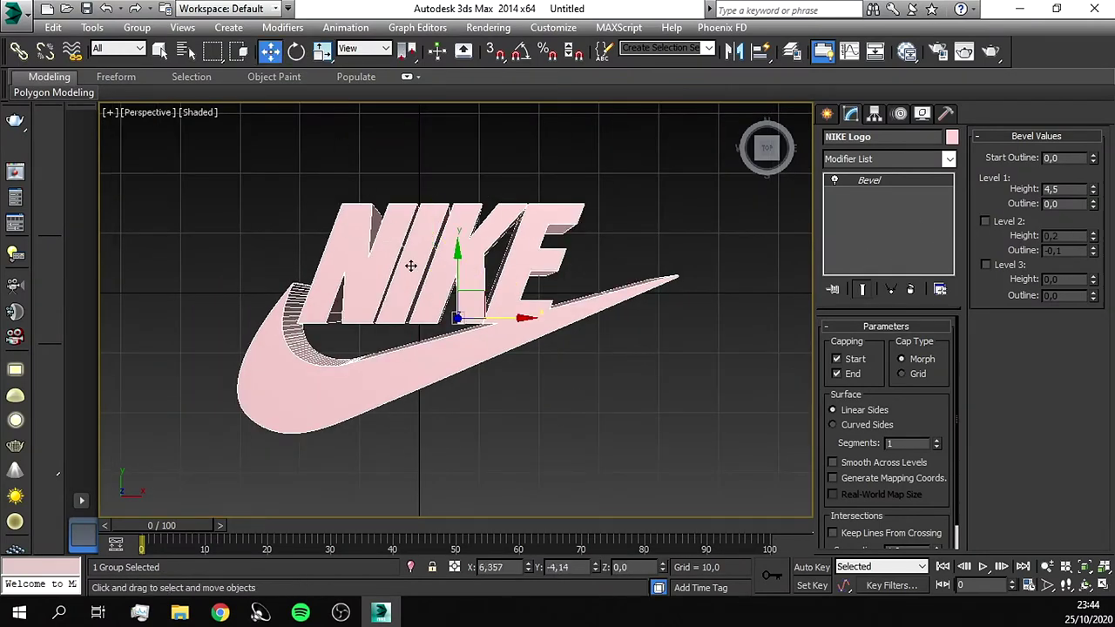
mouse_move(411, 266)
alt+middle_down()
mouse_move(373, 171)
mouse_move(480, 204)
mouse_move(465, 199)
alt+middle_up()
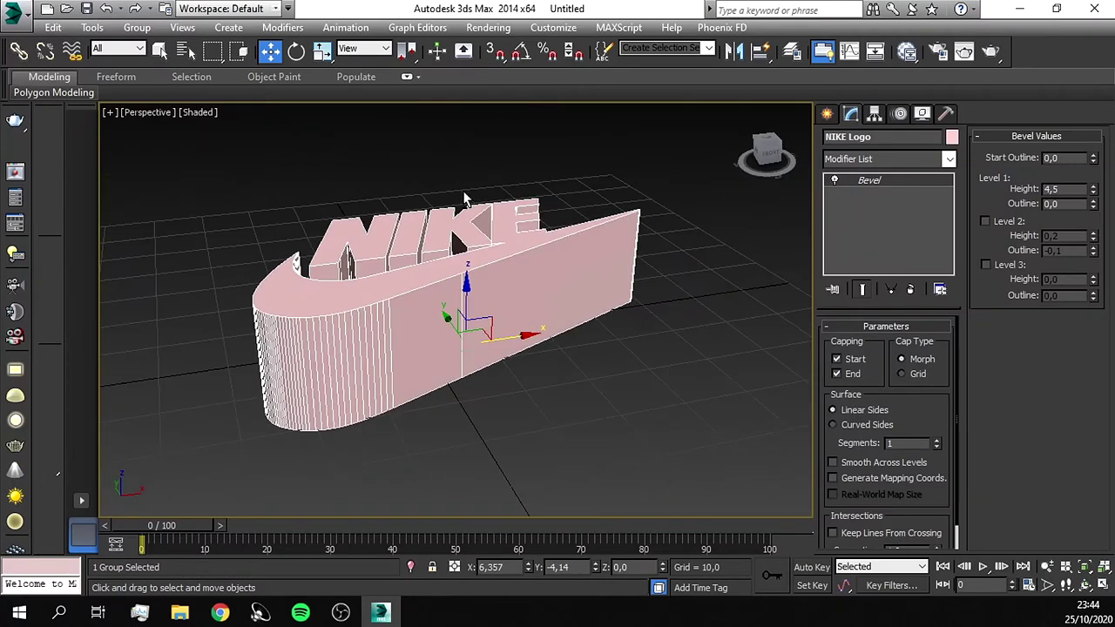
drag(1094, 195, 1095, 185)
mouse_move(453, 348)
alt+middle_down()
mouse_move(434, 369)
mouse_move(416, 304)
alt+middle_up()
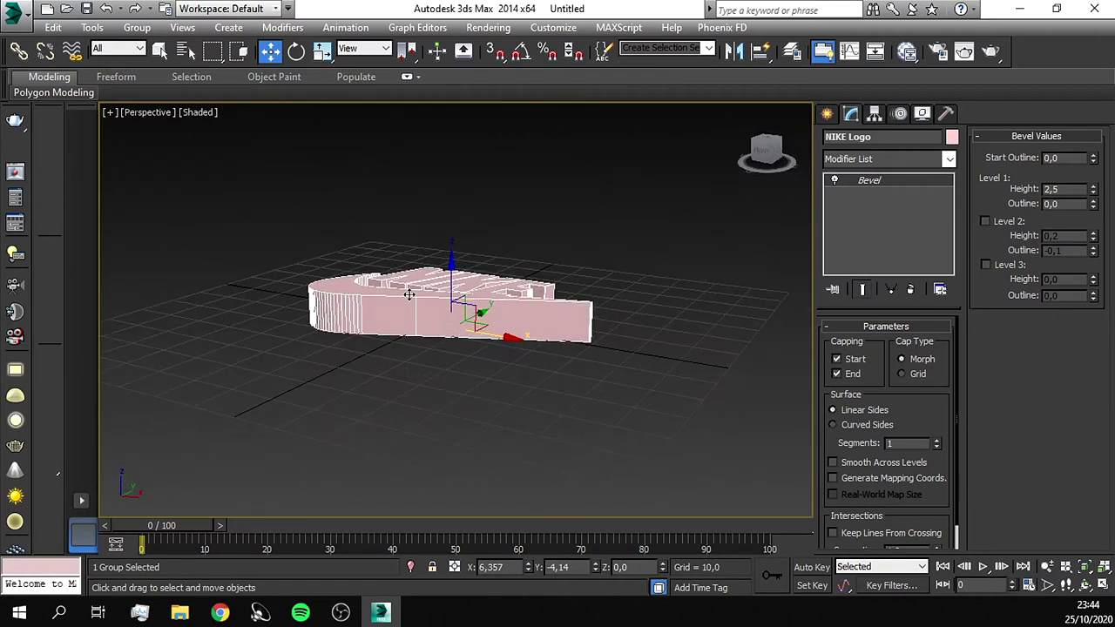
scroll(416, 303, up, 4)
scroll(416, 301, up, 4)
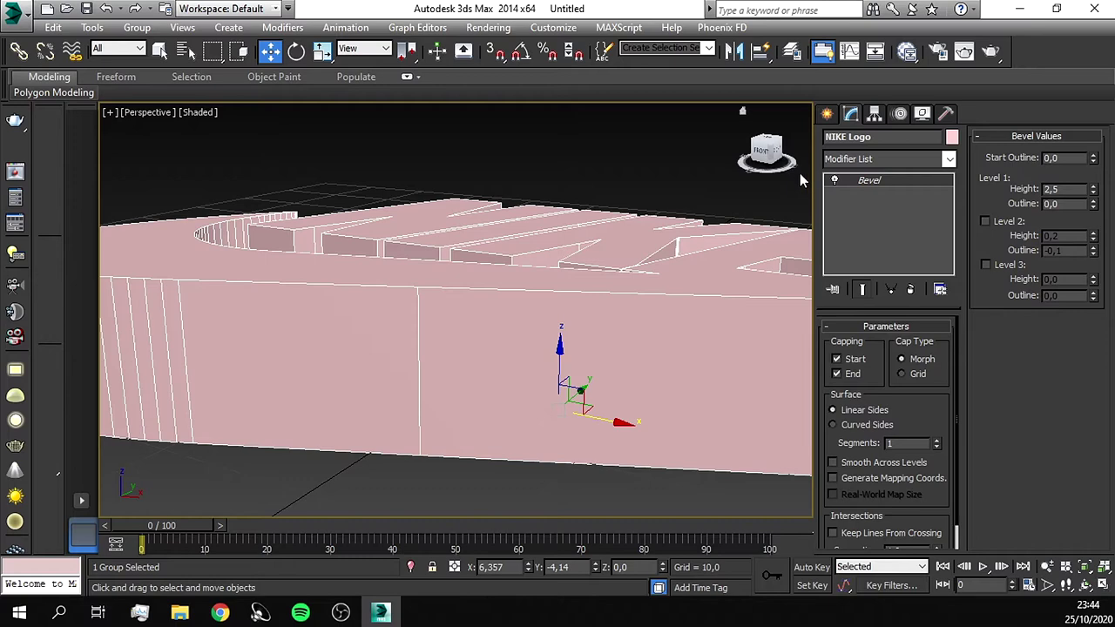
click(952, 139)
Colour the extruded NIKE logo dark blue.
click(626, 295)
click(640, 394)
alt+middle_drag(388, 291, 398, 316)
alt+middle_drag(451, 353, 451, 330)
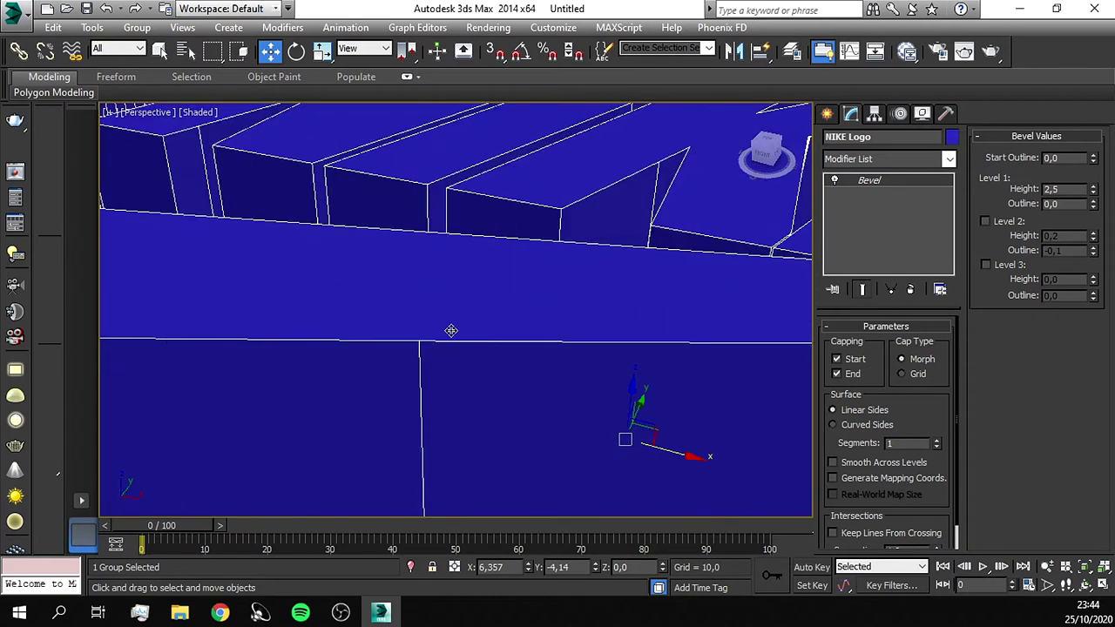
Re-enable Bevel Level 2 (height 0,2, outline -0,1) and inspect the chamfered edges.
click(1015, 225)
mouse_move(505, 315)
alt+middle_down()
mouse_move(488, 296)
mouse_move(497, 279)
mouse_move(485, 294)
mouse_move(369, 323)
mouse_move(249, 288)
mouse_move(479, 309)
mouse_move(441, 298)
alt+middle_up()
mouse_move(393, 285)
alt+middle_down()
mouse_move(358, 285)
mouse_move(540, 428)
alt+middle_up()
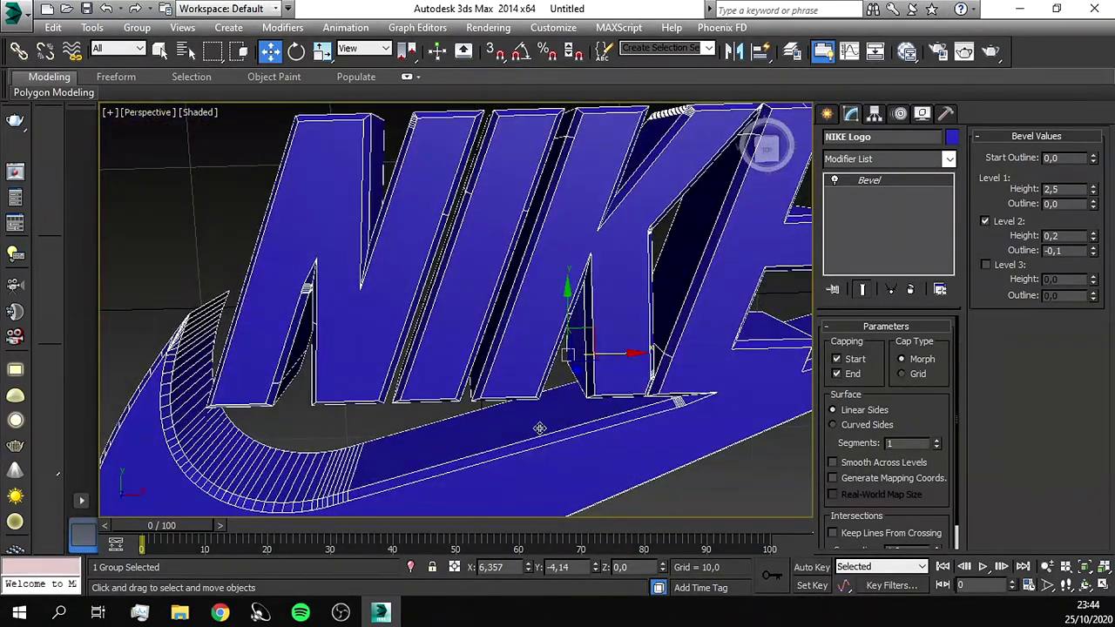
drag(754, 170, 764, 152)
scroll(660, 360, down, 5)
click(661, 360)
mouse_move(661, 361)
middle_down()
mouse_move(635, 351)
mouse_move(609, 360)
middle_up()
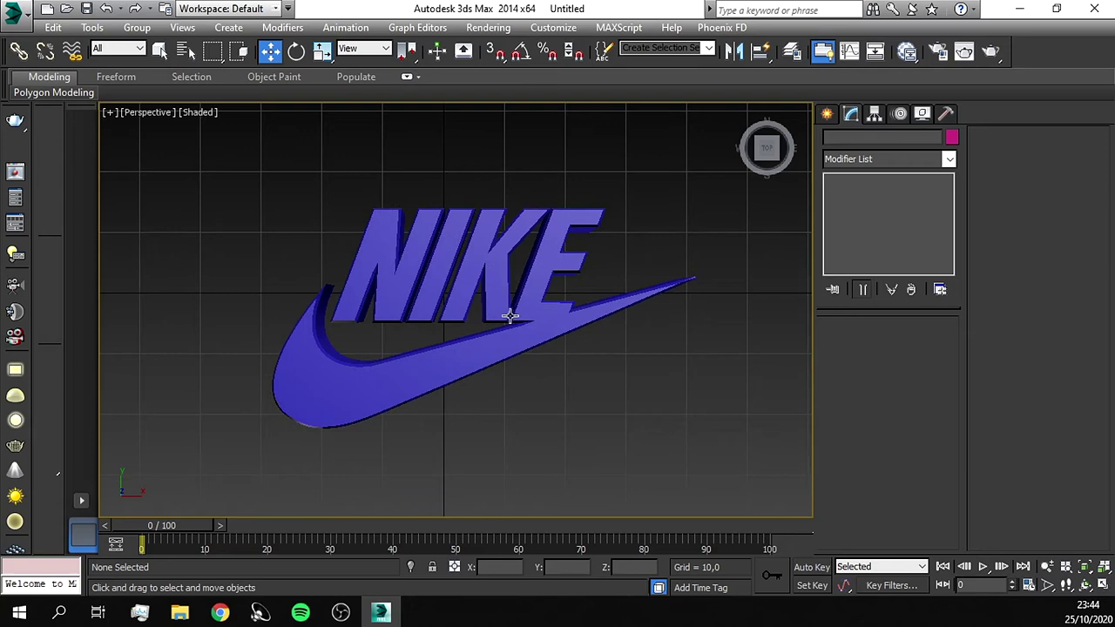
Create Plane001, a grey plane about 227 × 261 units, beneath the NIKE logo.
scroll(302, 294, down, 5)
click(826, 113)
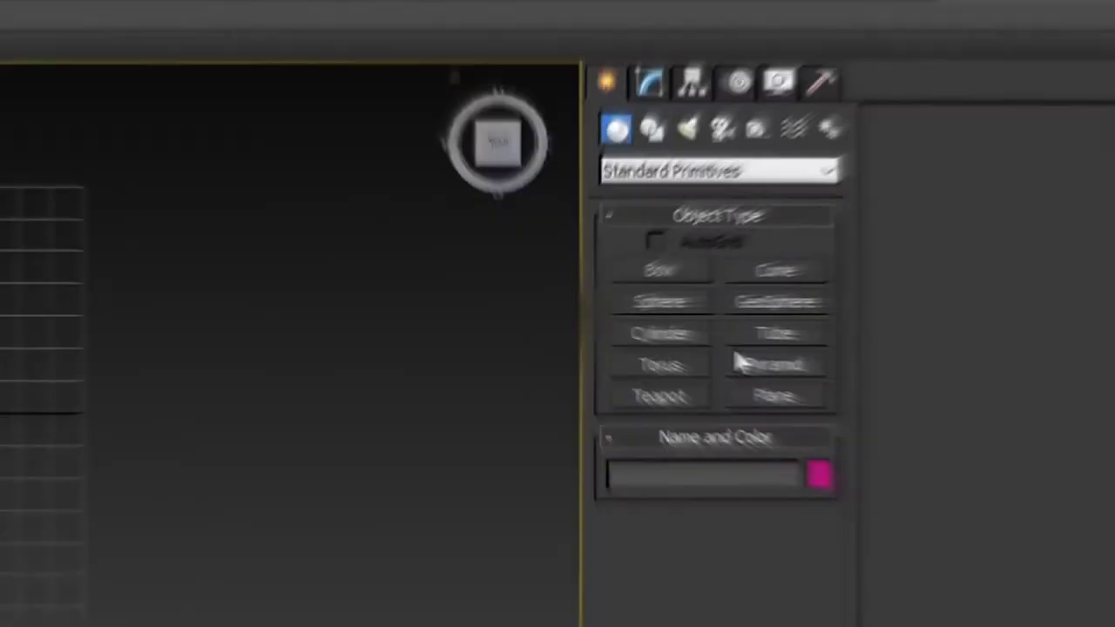
click(803, 397)
drag(271, 169, 584, 442)
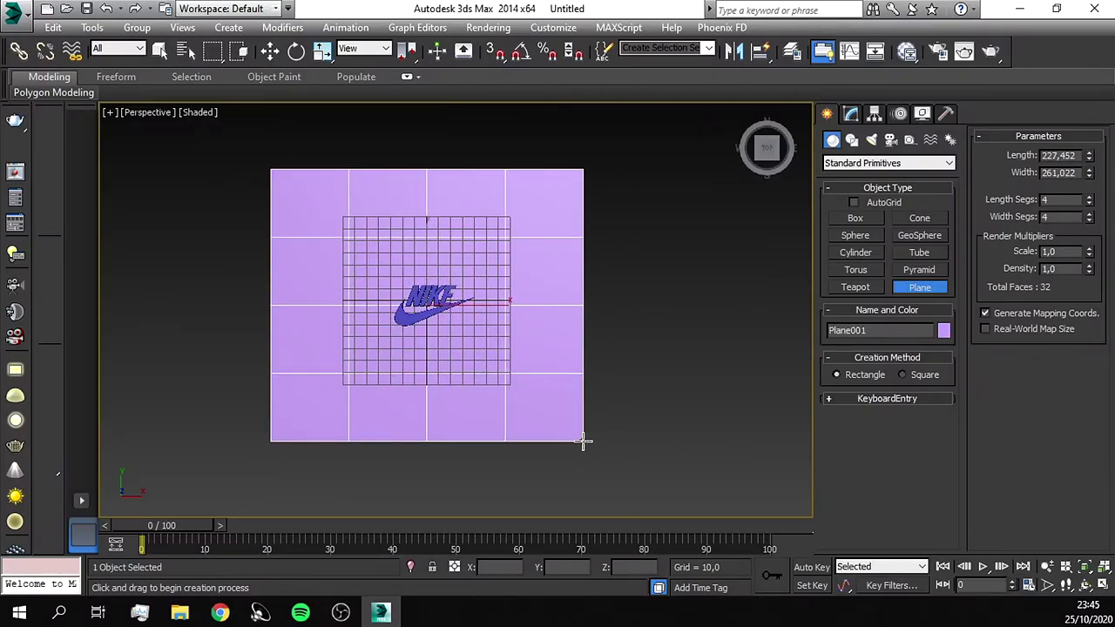
click(943, 330)
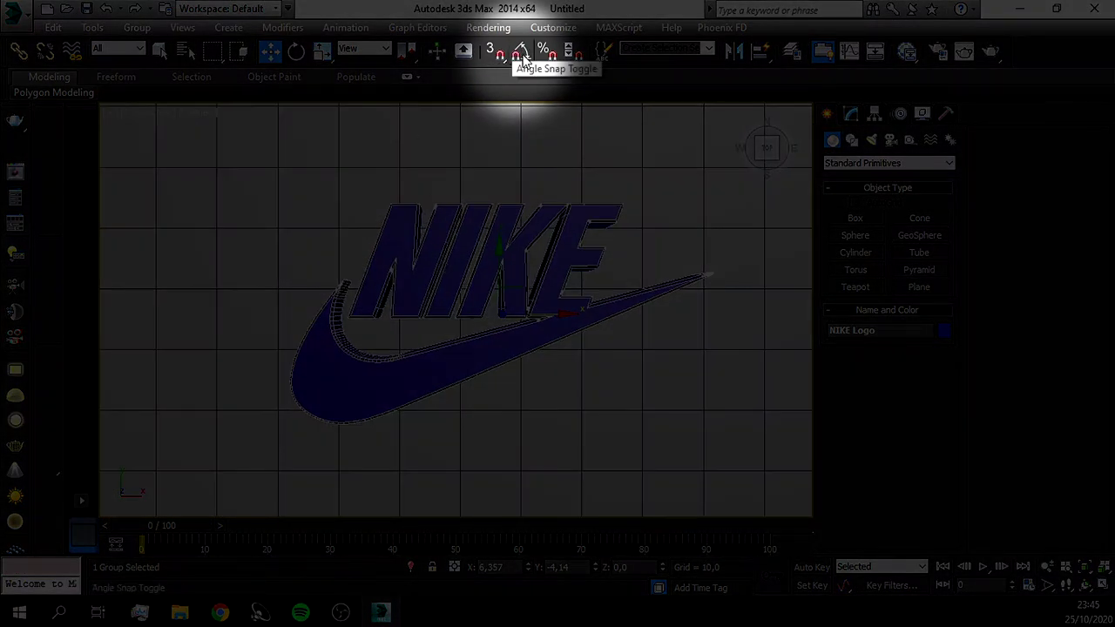
Rotate the NIKE Logo group 90° about X, checking it from front and top views.
click(296, 51)
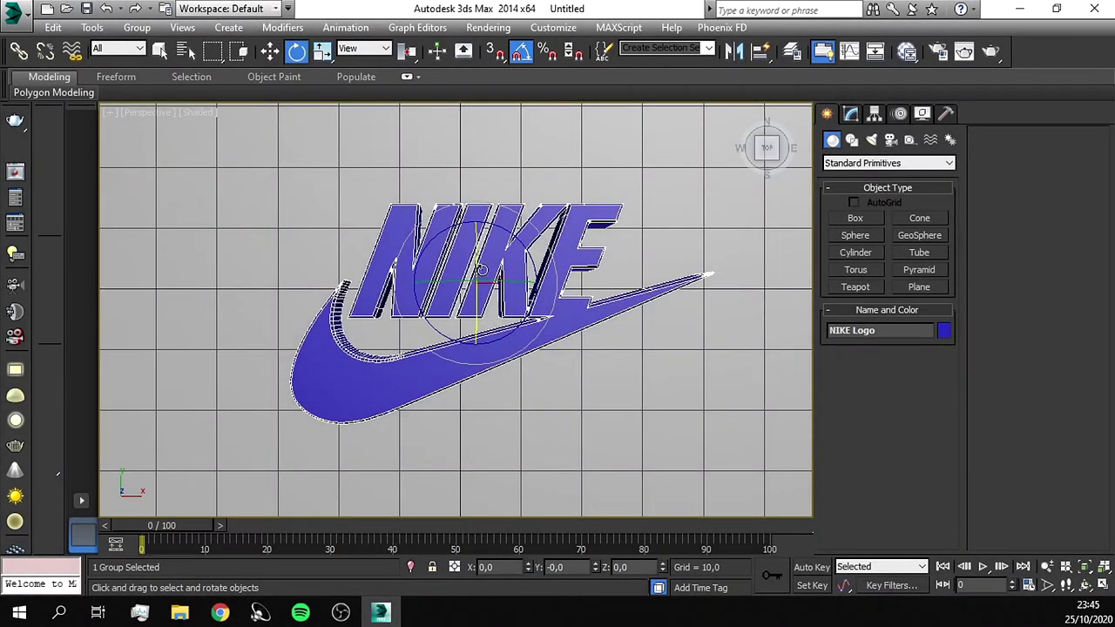
alt+middle_drag(482, 269, 493, 230)
drag(493, 229, 450, 296)
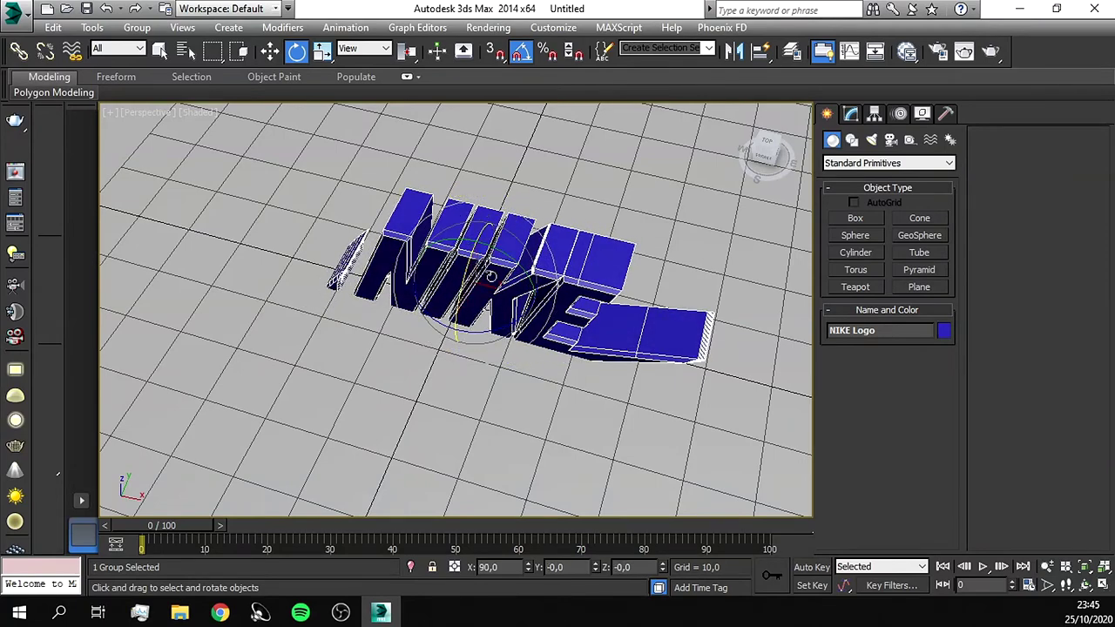
alt+middle_drag(490, 276, 488, 201)
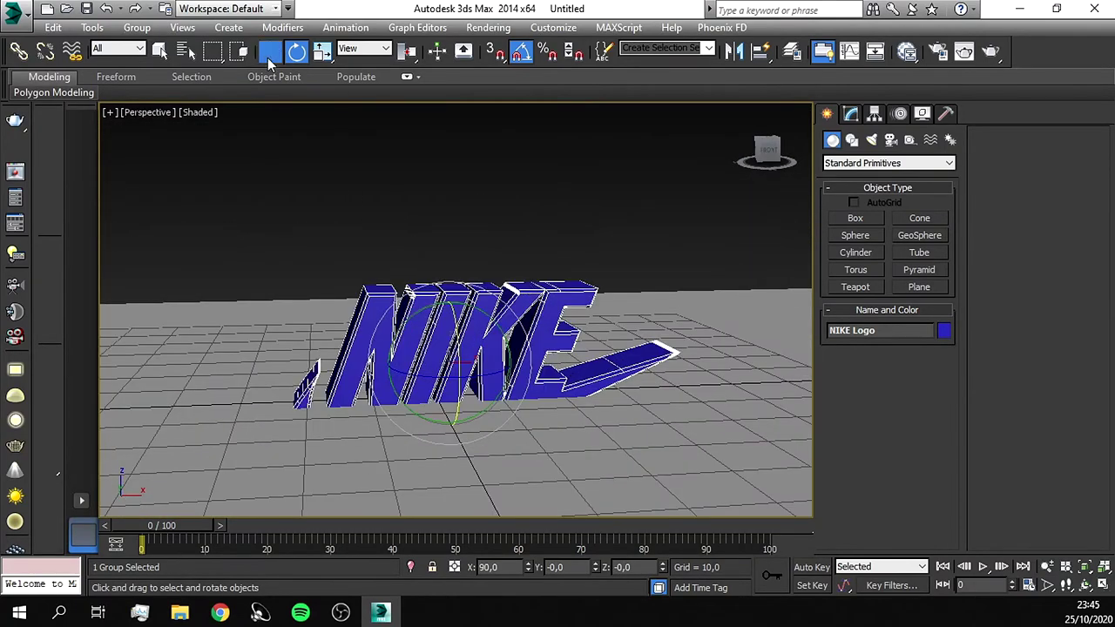
click(270, 51)
alt+middle_drag(487, 278, 765, 160)
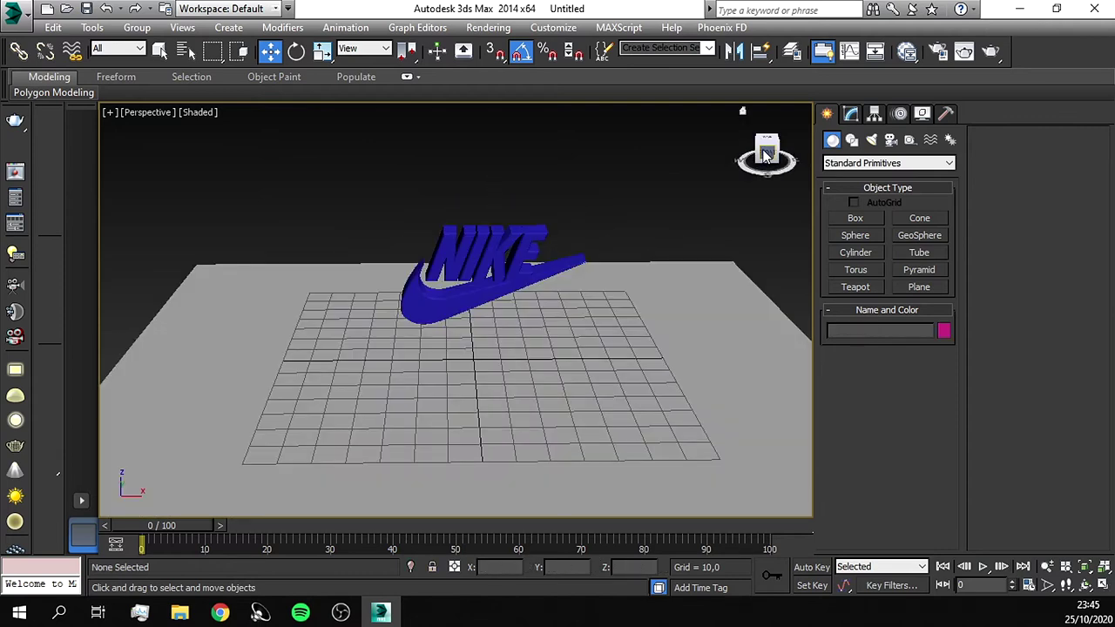
click(767, 154)
click(768, 144)
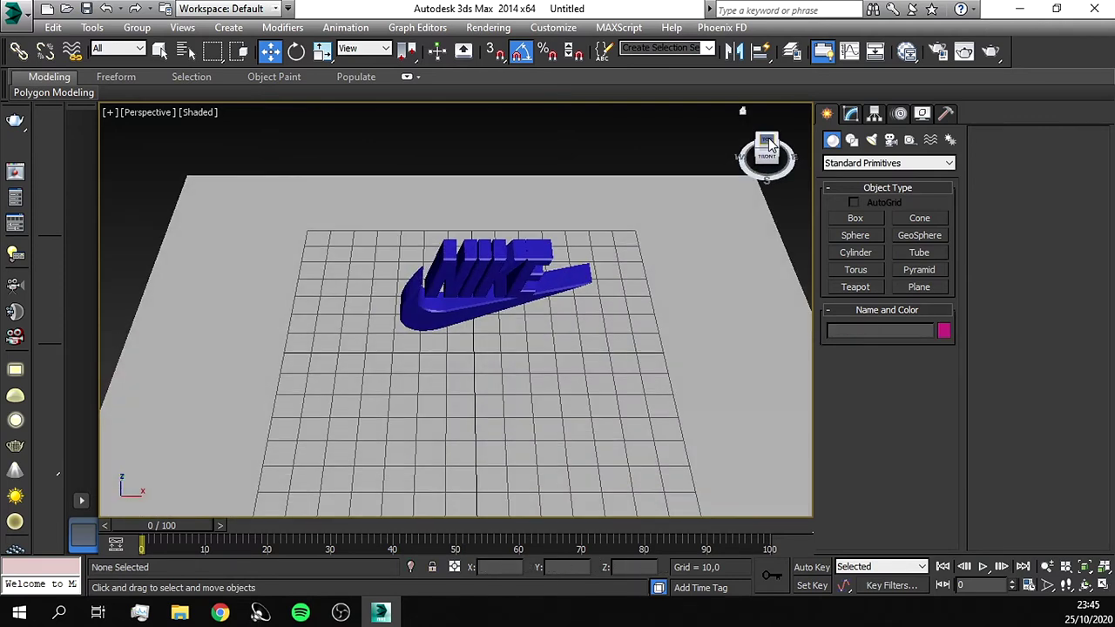
click(768, 138)
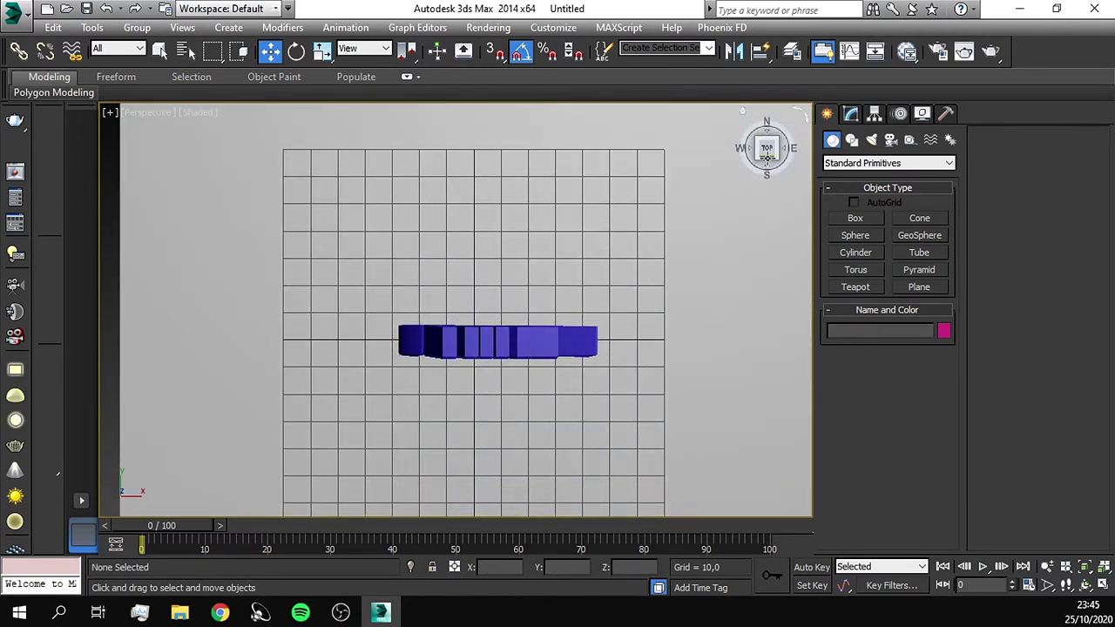
click(766, 155)
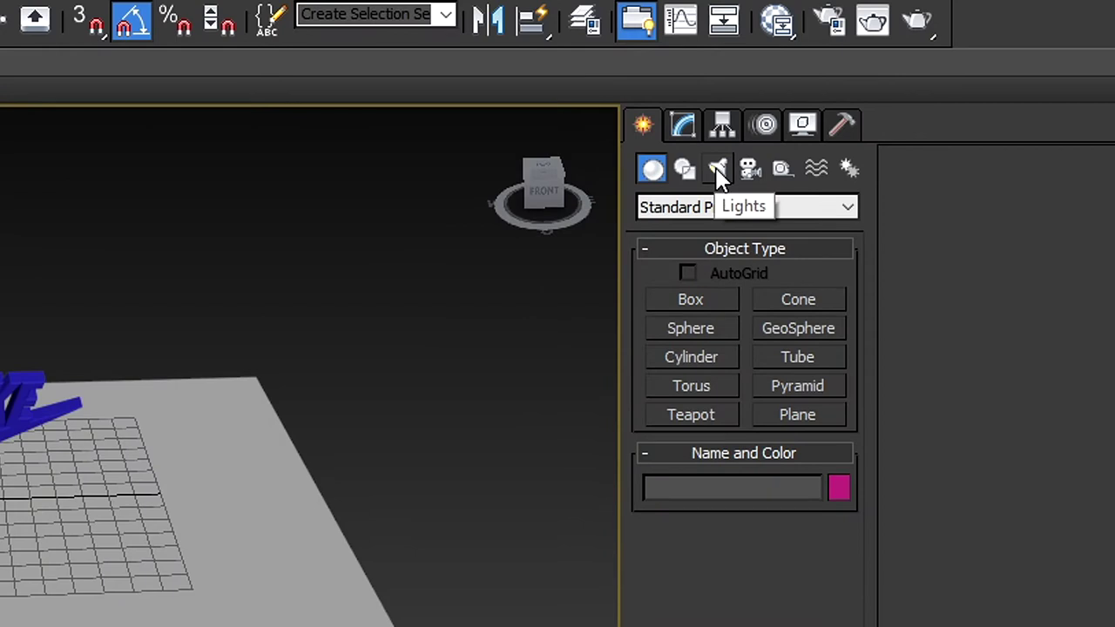
Draw a VRayLight plane light over the grid.
click(716, 167)
click(722, 207)
click(709, 262)
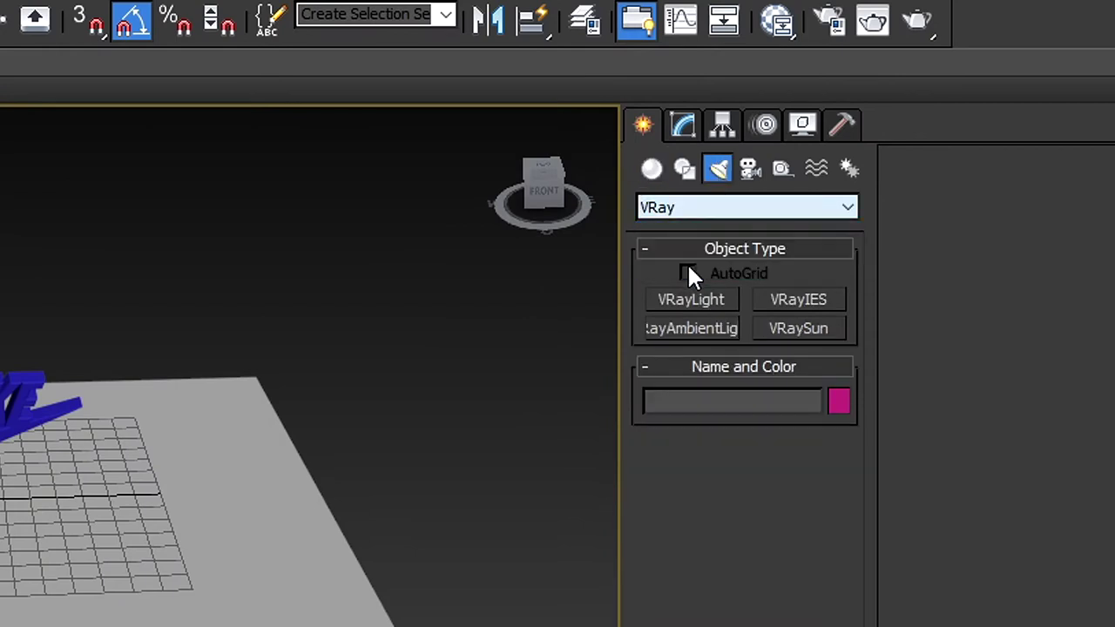
click(696, 299)
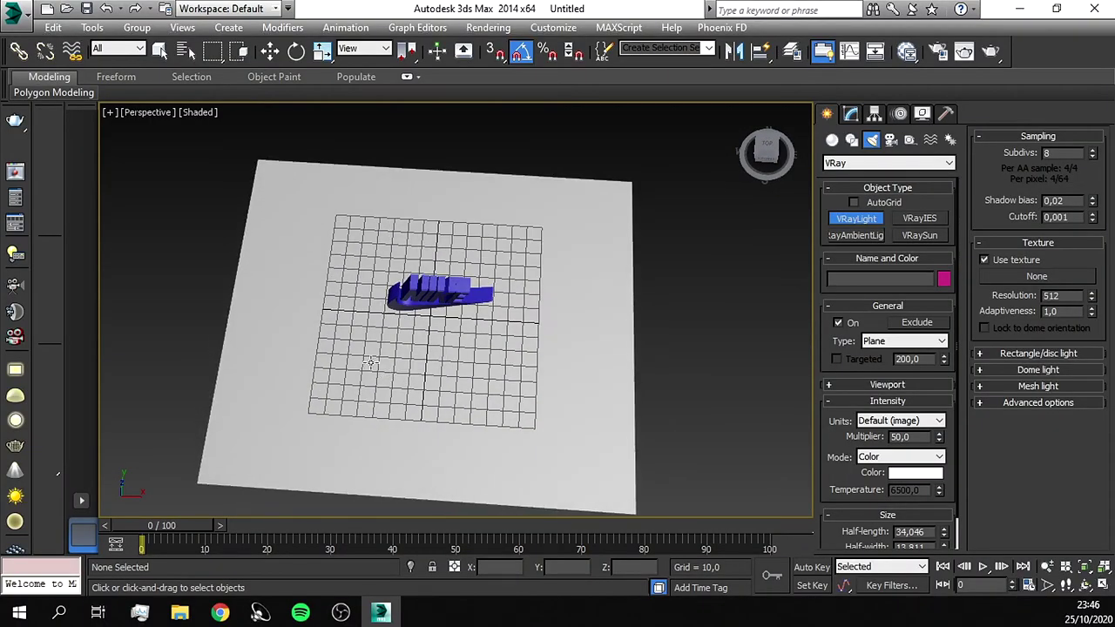
drag(342, 359, 492, 430)
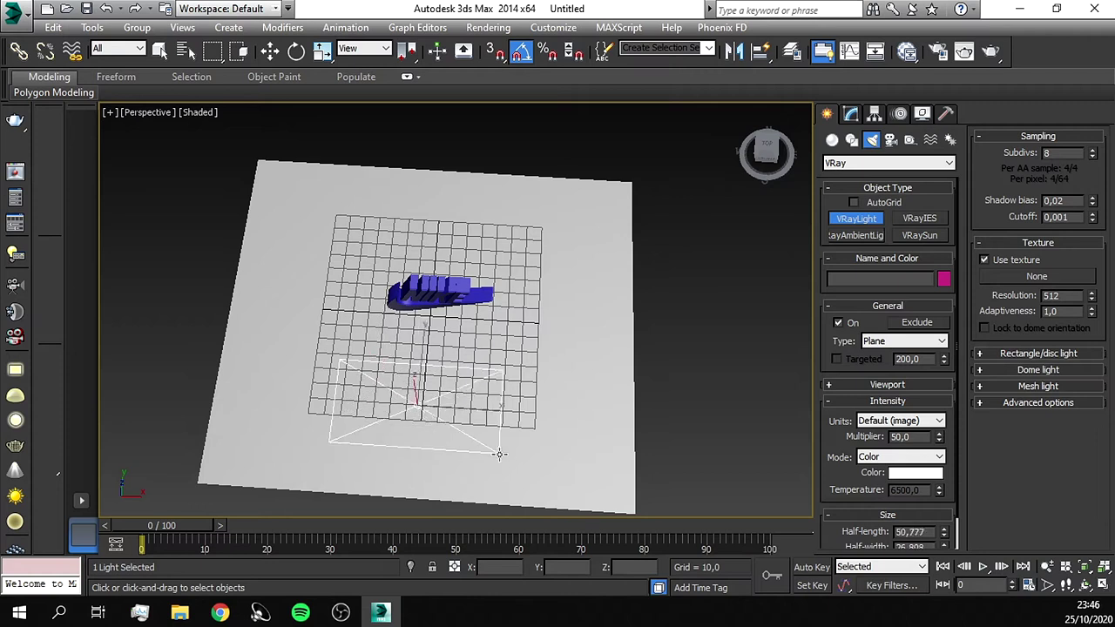
Raise the light high above the NIKE logo and tilt it 35° toward it.
alt+middle_drag(492, 430, 351, 319)
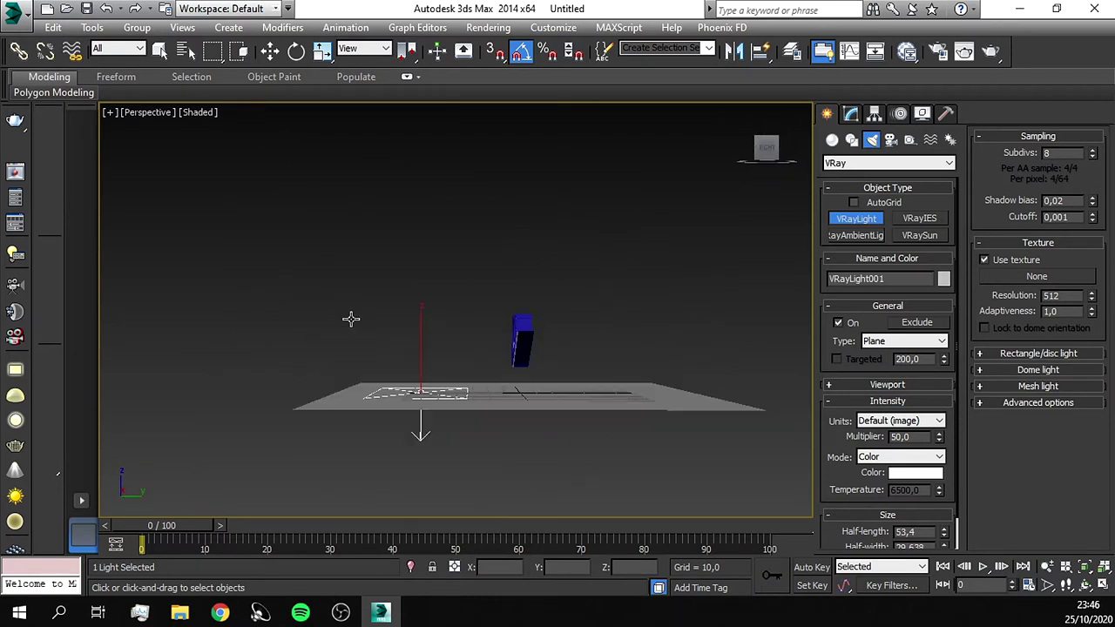
click(271, 53)
drag(421, 349, 425, 184)
alt+middle_drag(475, 231, 480, 244)
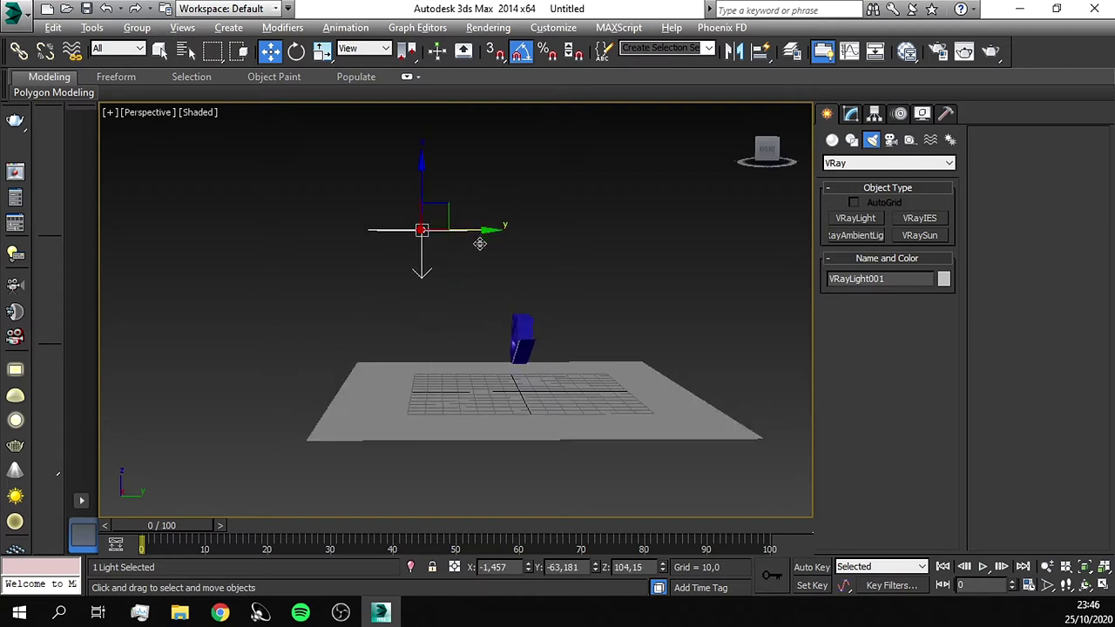
click(296, 52)
drag(482, 216, 462, 244)
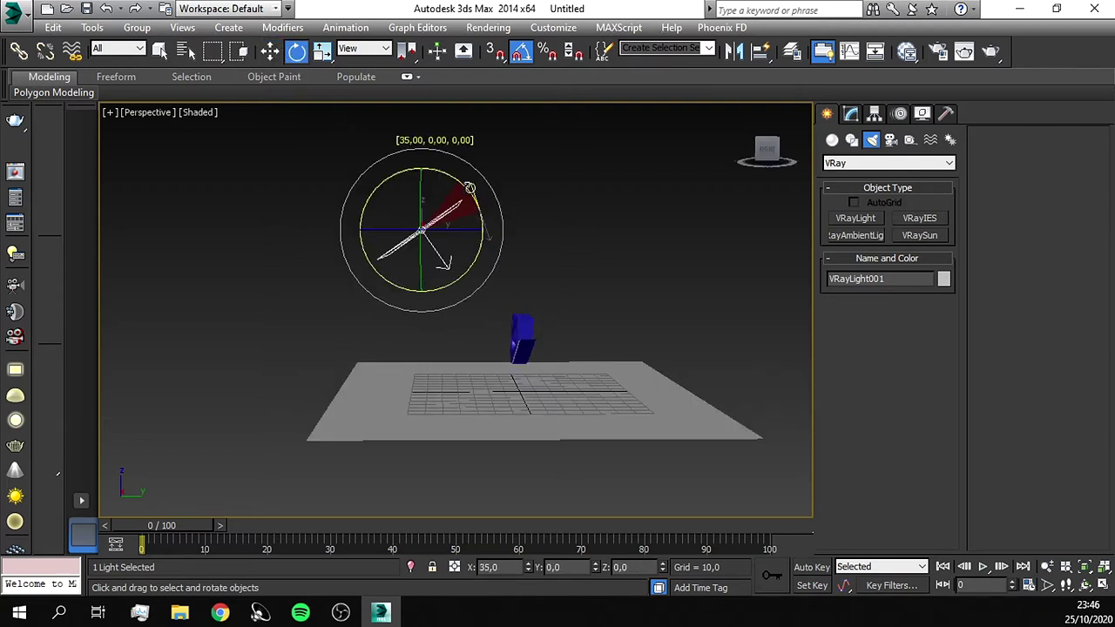
key(w)
mouse_move(487, 322)
alt+middle_down()
mouse_move(642, 334)
mouse_move(610, 331)
alt+middle_up()
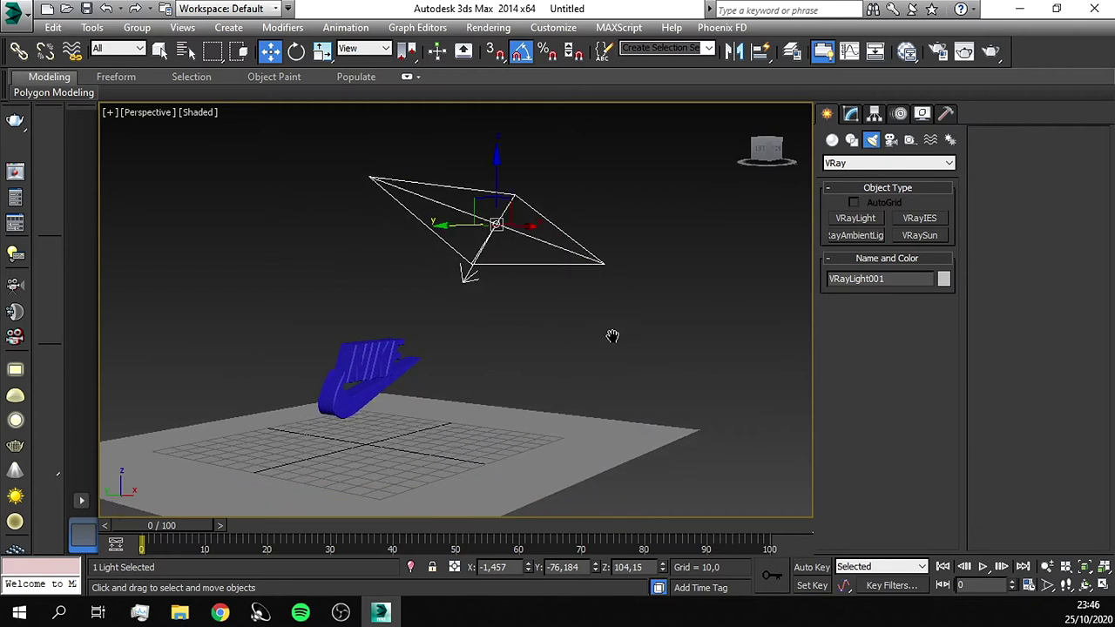
Check the lighting in Realistic shading, return to Shaded, and begin a second VRay light.
click(211, 115)
click(231, 136)
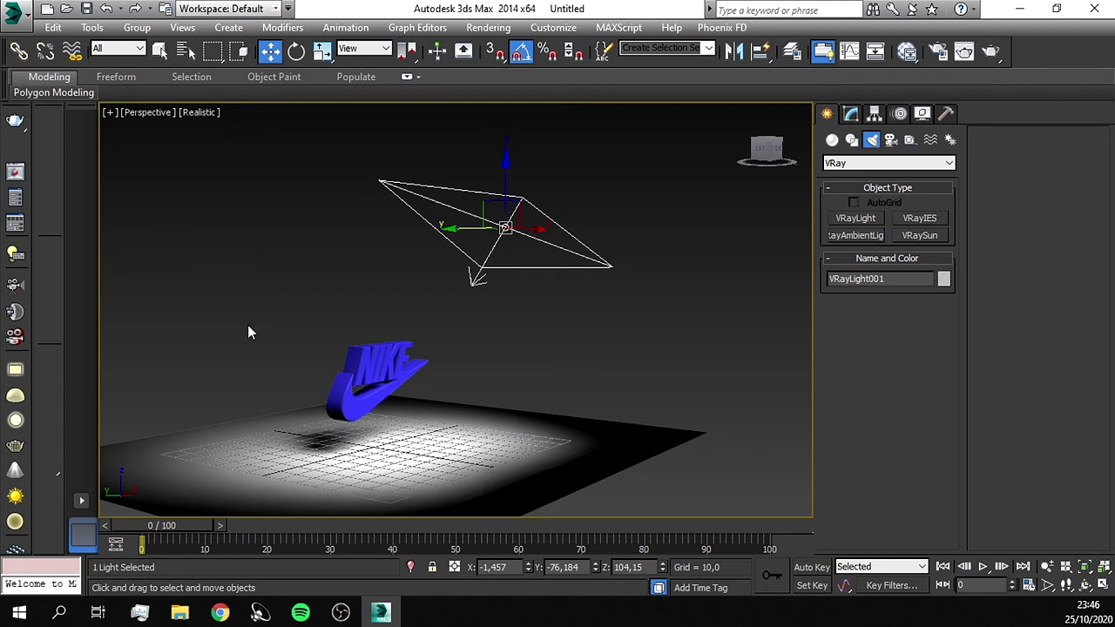
click(198, 113)
click(242, 149)
mouse_move(316, 351)
alt+middle_down()
mouse_move(199, 383)
mouse_move(261, 348)
alt+middle_up()
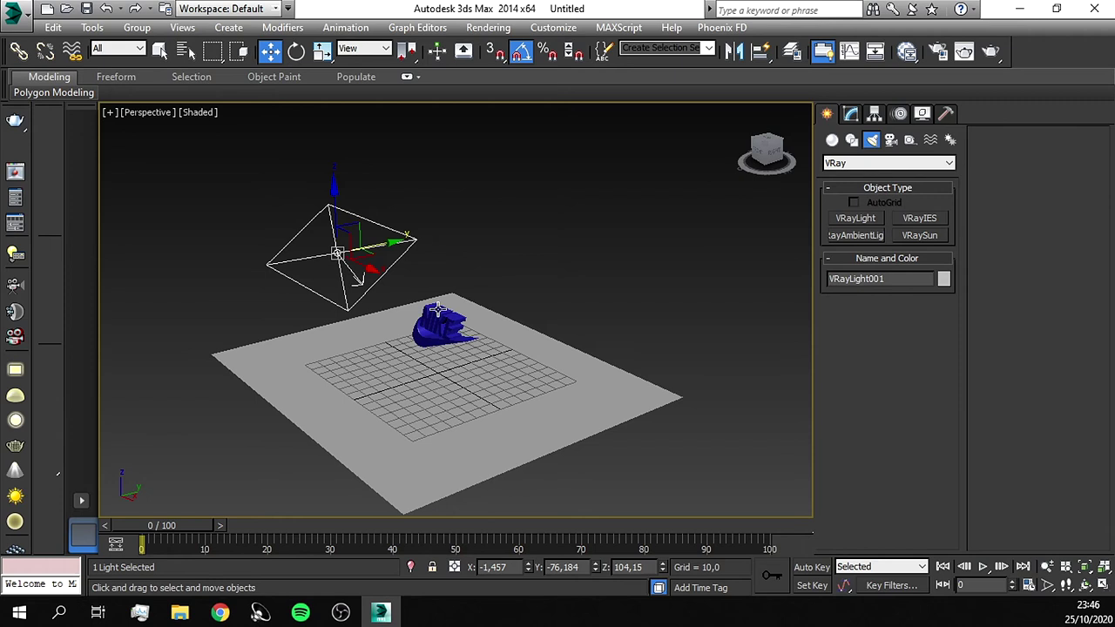
click(870, 219)
mouse_move(436, 305)
alt+middle_down()
mouse_move(373, 196)
mouse_move(319, 199)
alt+middle_up()
Draw plane light VRayLight002, raise it above the logo, and rotate it to aim down.
drag(310, 163, 479, 184)
alt+middle_drag(479, 185, 451, 324)
key(w)
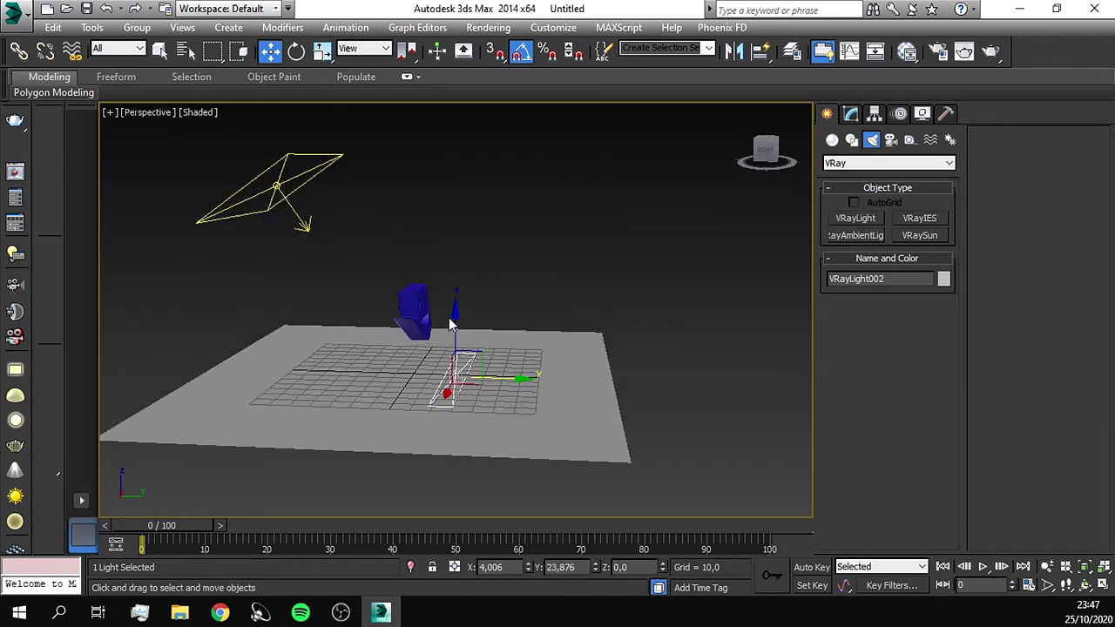
drag(450, 324, 517, 225)
click(296, 50)
mouse_move(592, 226)
alt+middle_down()
mouse_move(621, 275)
mouse_move(461, 319)
mouse_move(569, 296)
mouse_move(492, 284)
alt+middle_up()
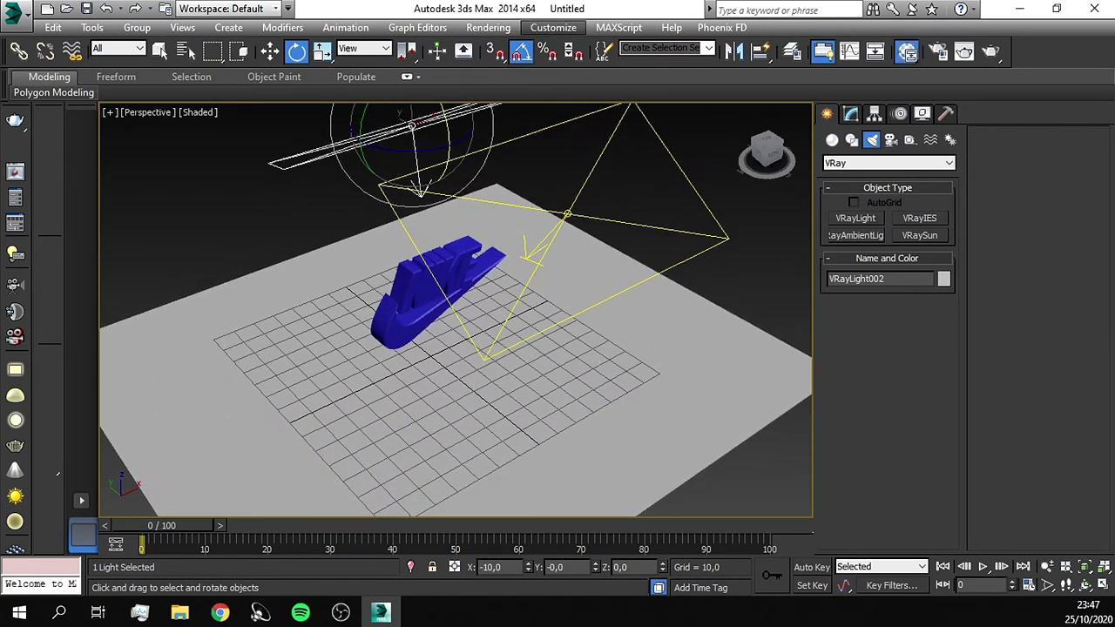
Open and enlarge the Slate Material Editor, then add a VRayMtl node and show its parameters.
key(m)
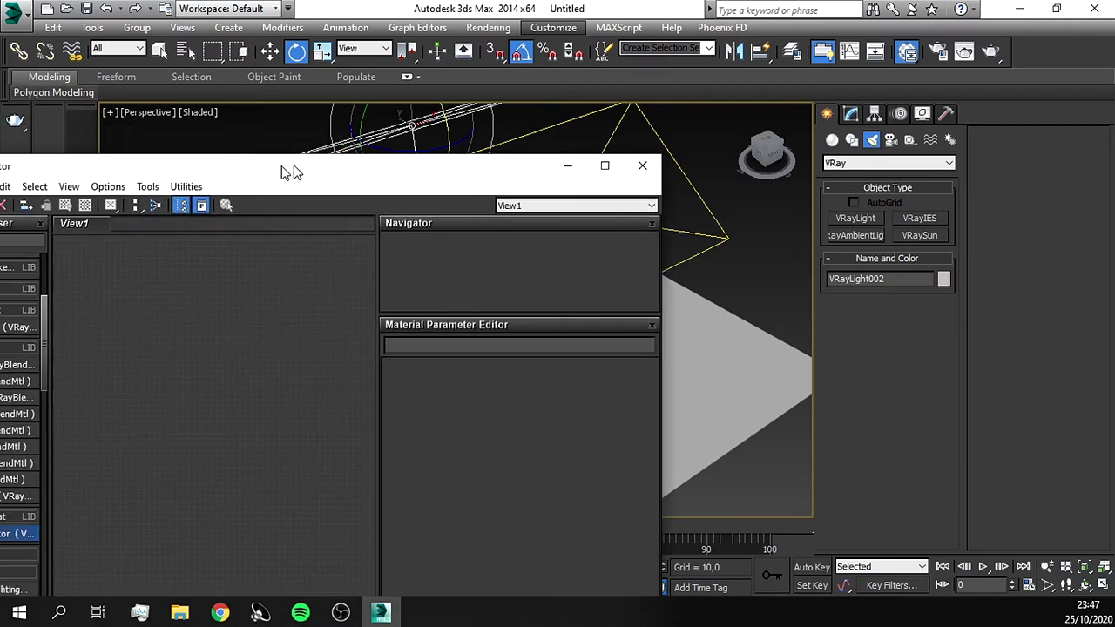
drag(293, 165, 567, 107)
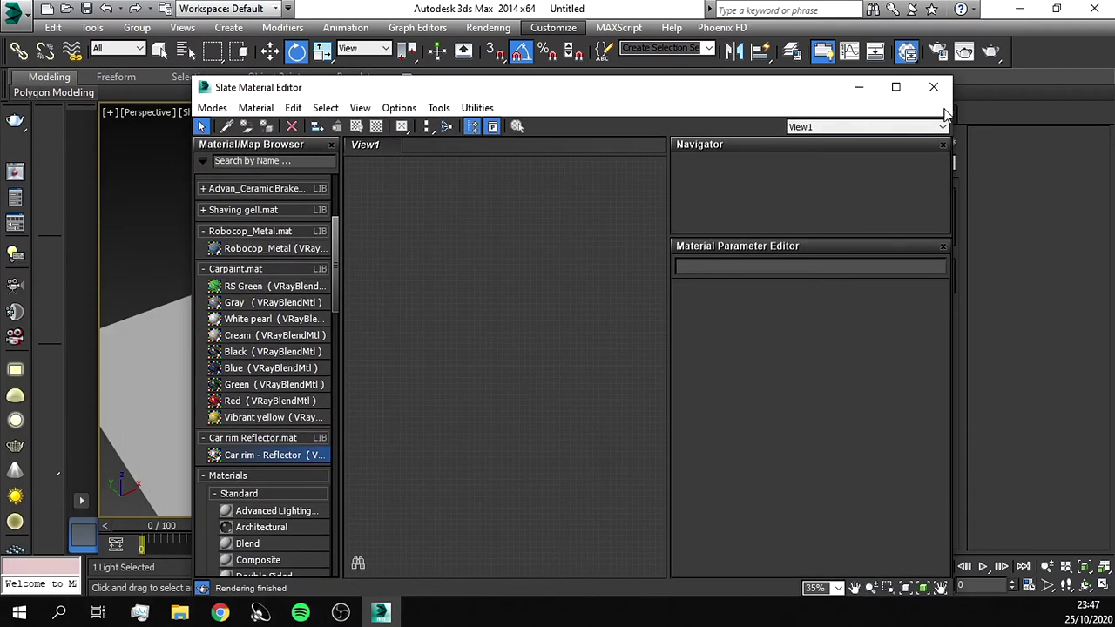
mouse_move(955, 142)
mouse_down()
mouse_move(790, 157)
mouse_move(971, 176)
mouse_up()
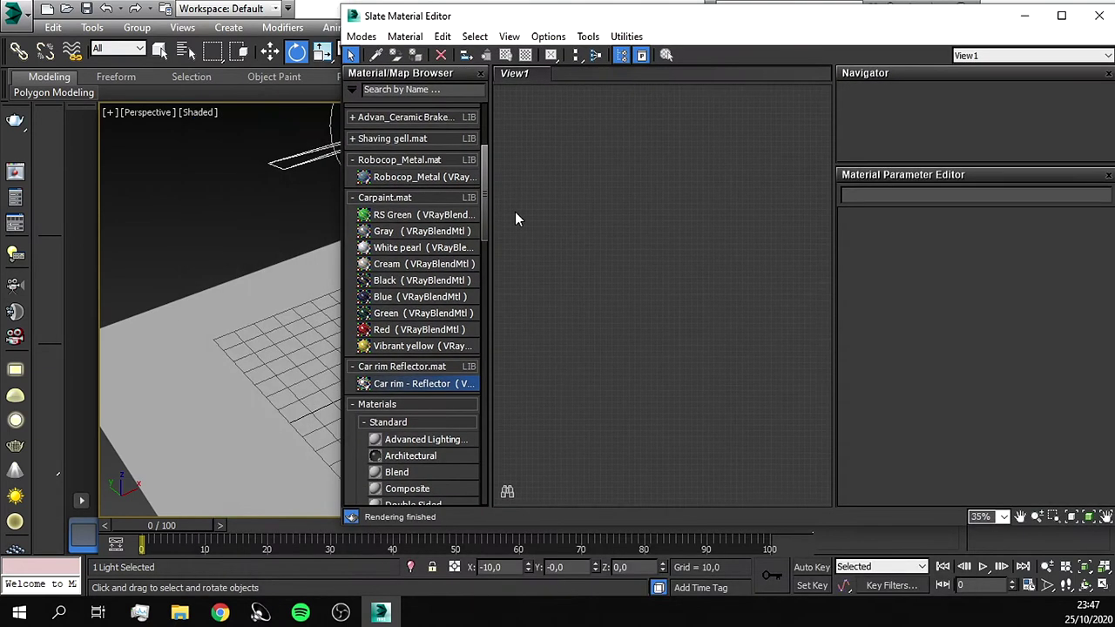
right_click(547, 154)
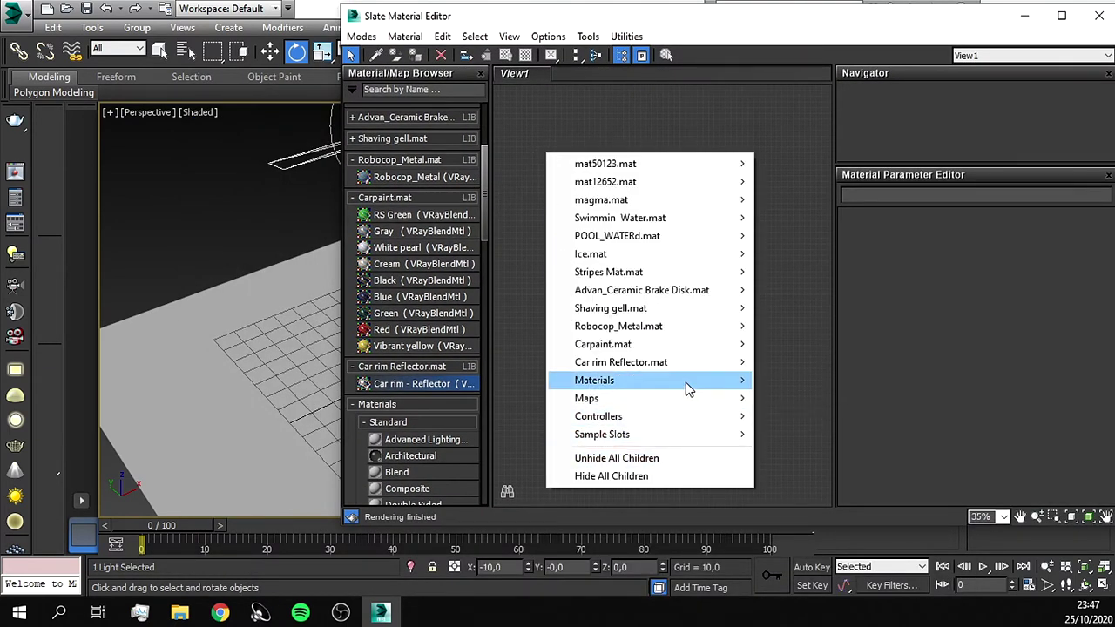
mouse_move(593, 380)
mouse_move(791, 398)
click(930, 237)
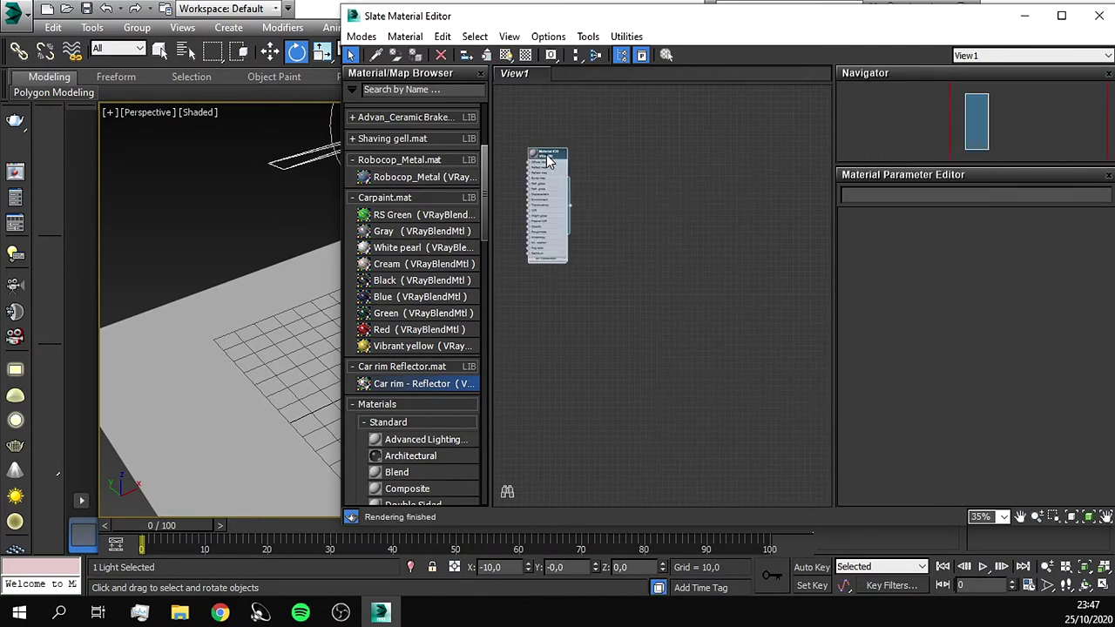
click(573, 166)
scroll(574, 166, up, 2)
scroll(557, 173, up, 2)
scroll(578, 180, up, 3)
scroll(577, 180, up, 2)
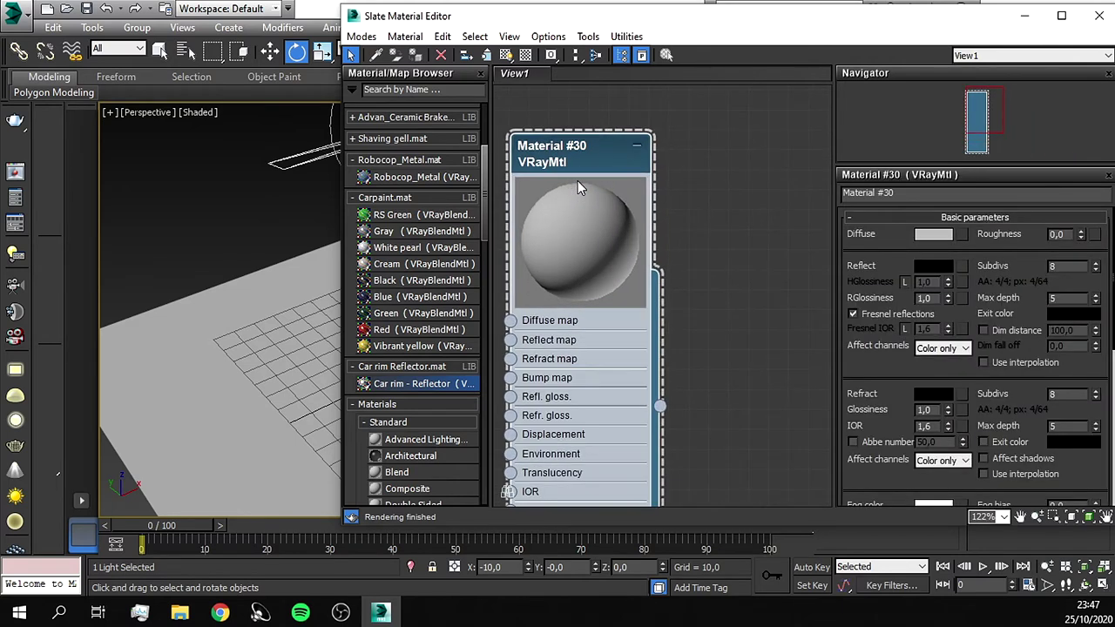
scroll(577, 180, up, 1)
Turn on the checker preview background and set Material #30's diffuse to grey 59.
click(506, 54)
drag(567, 170, 589, 151)
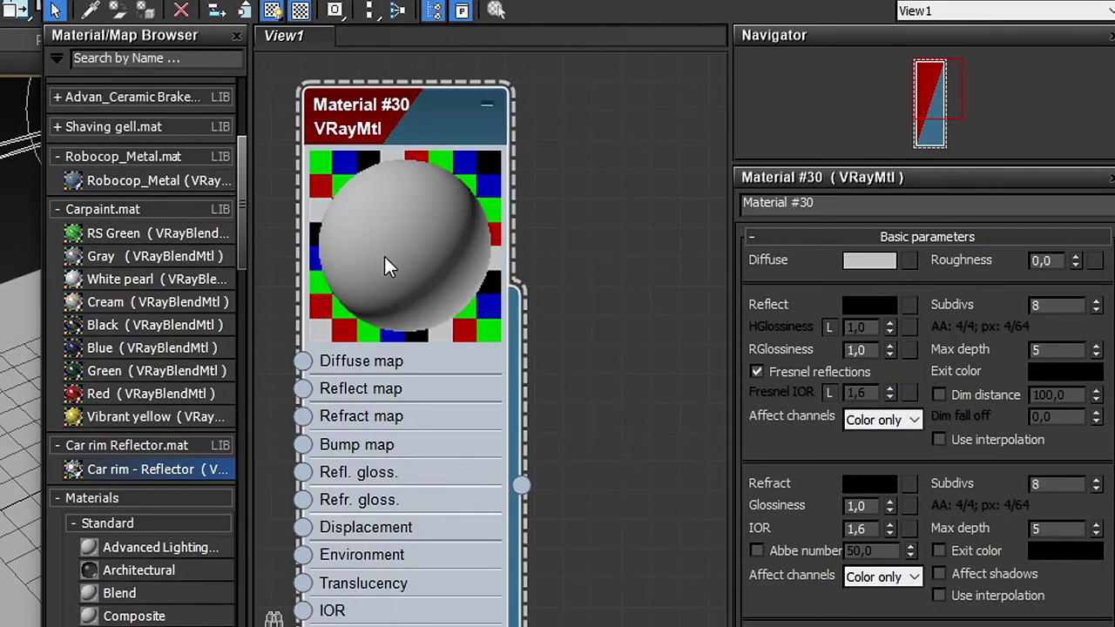
click(871, 261)
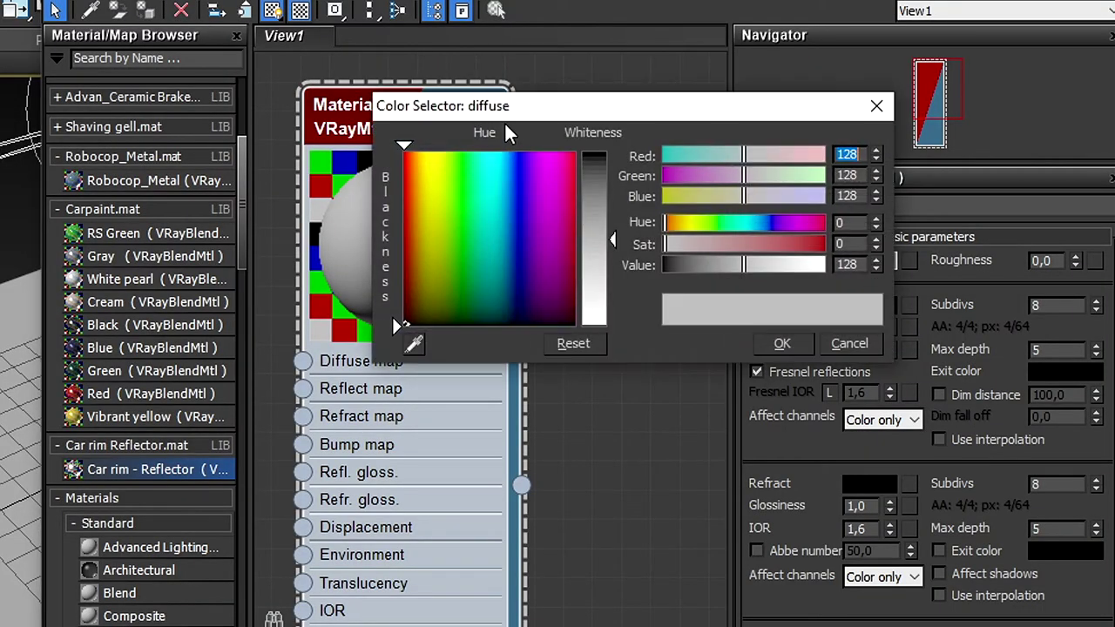
drag(526, 104, 713, 99)
drag(794, 236, 795, 191)
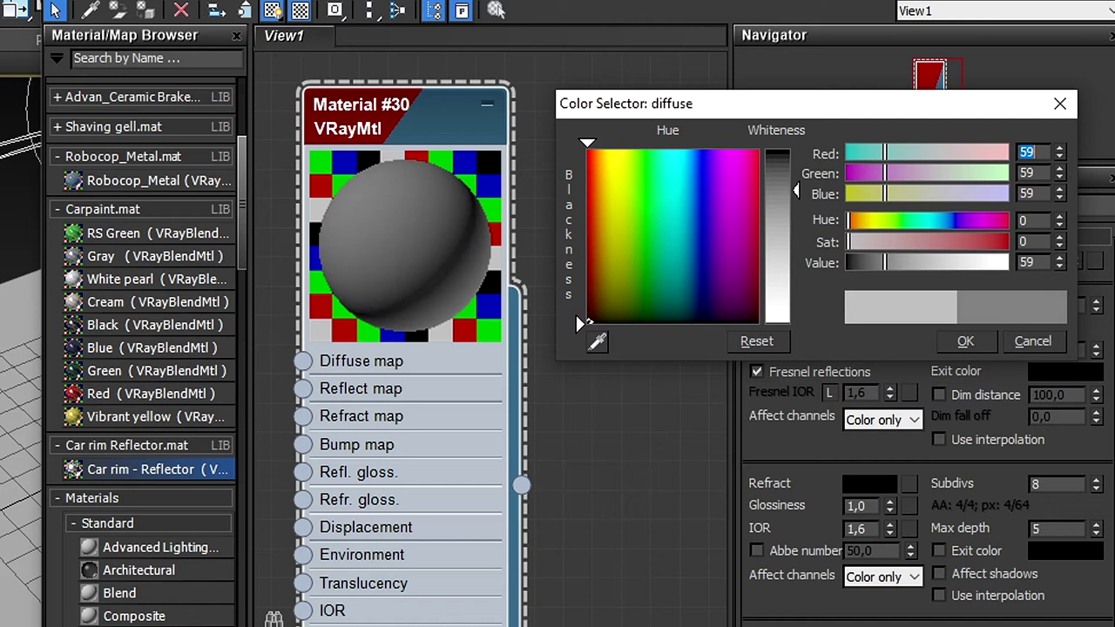
click(965, 341)
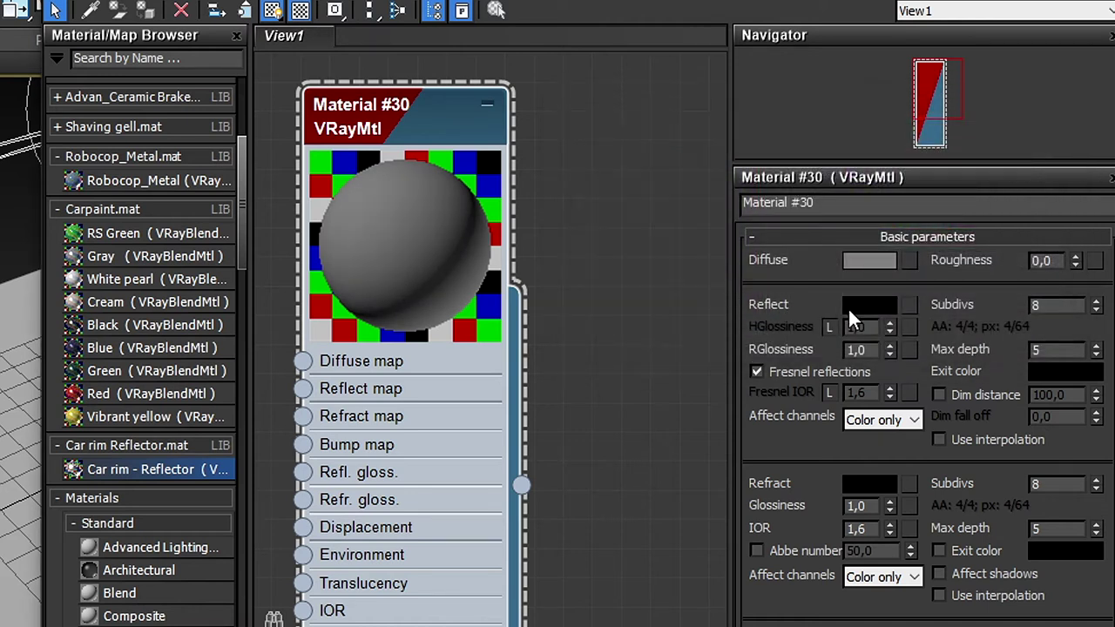
Make the reflection white, unlock HGlossiness at 0,74, and unlock and raise Fresnel IOR.
click(871, 305)
drag(779, 220, 791, 324)
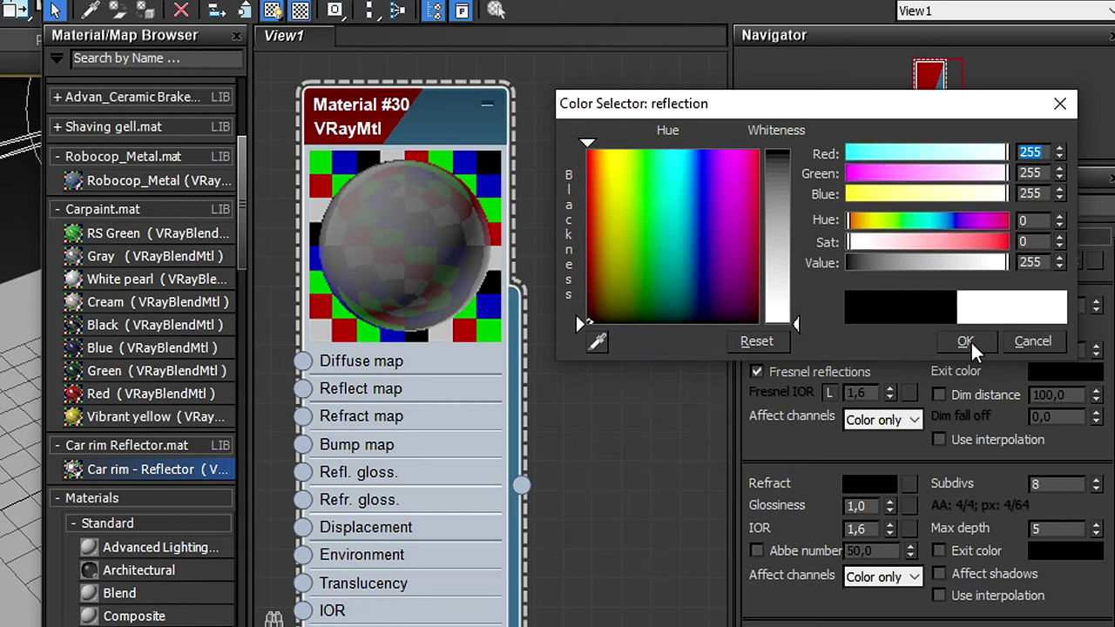
click(966, 340)
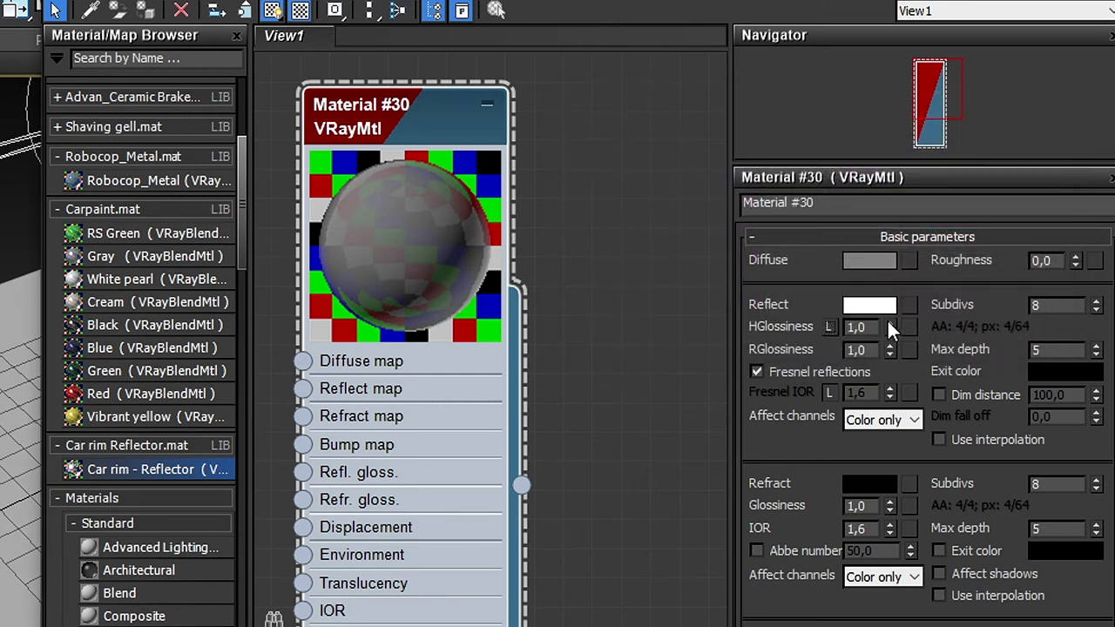
click(829, 326)
mouse_move(890, 326)
mouse_down()
mouse_move(889, 366)
mouse_move(911, 331)
mouse_move(903, 349)
mouse_up()
click(829, 392)
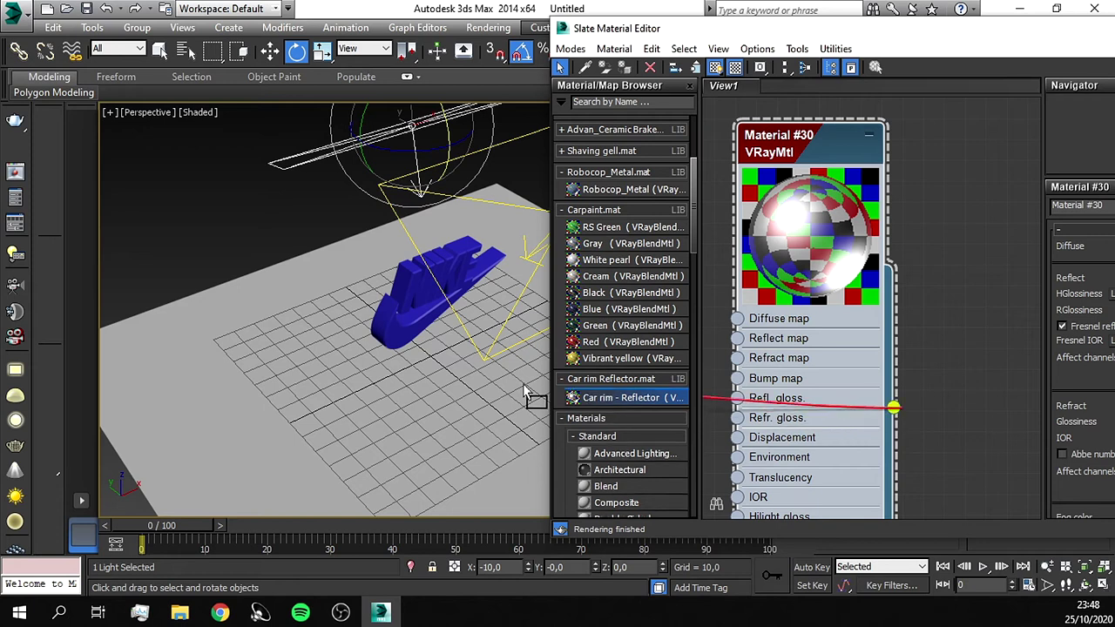
Apply chrome Material #30 to the whole NIKE logo.
drag(893, 411, 403, 325)
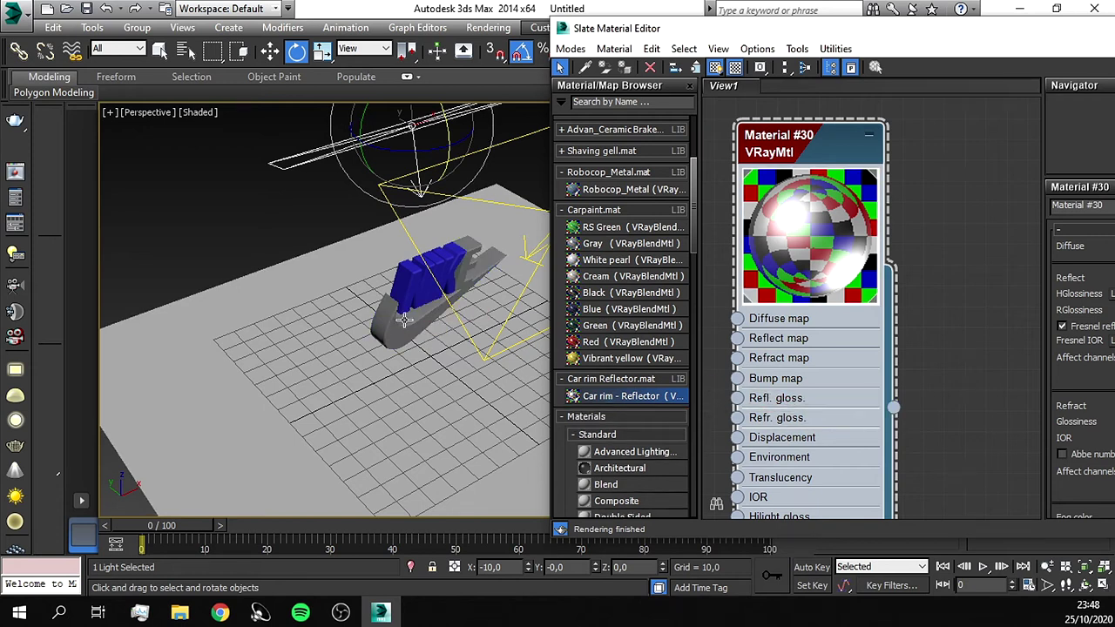
click(403, 320)
drag(892, 407, 426, 366)
Add a new VRayMtl, Material #31, beside Material #30 and show its parameters.
double_click(871, 27)
scroll(490, 256, down, 2)
right_click(486, 249)
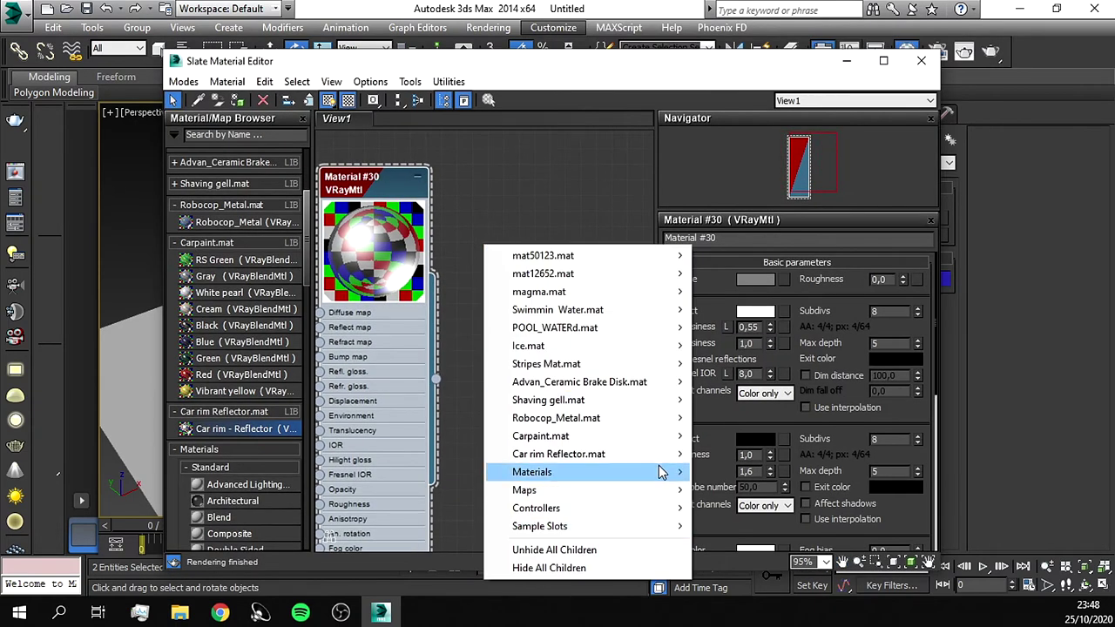
mouse_move(728, 490)
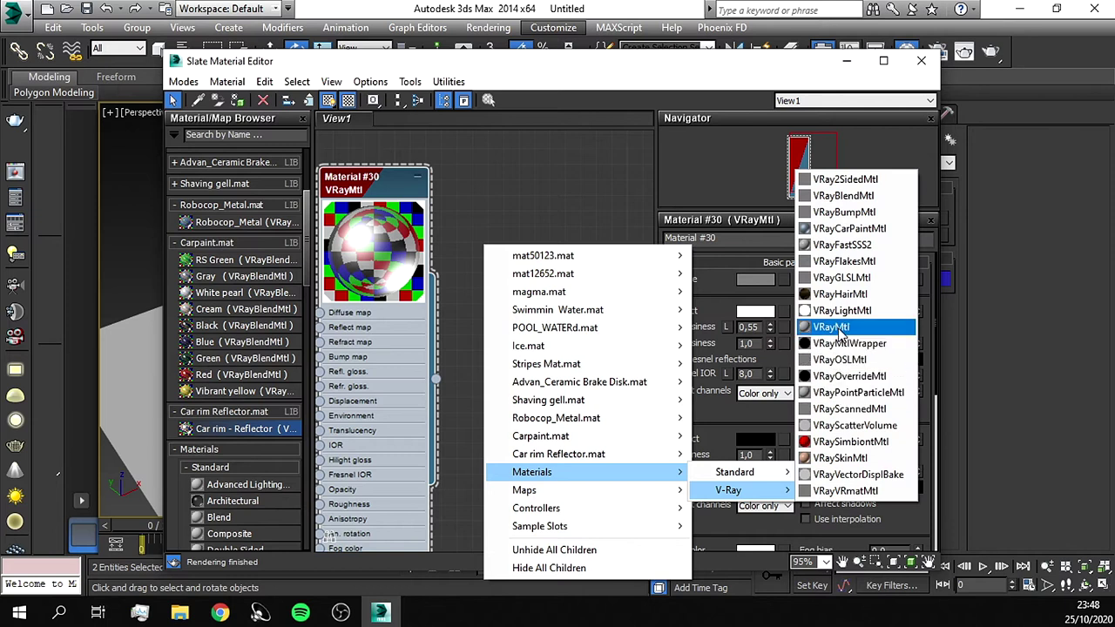
click(839, 328)
drag(483, 239, 486, 181)
double_click(484, 181)
Give Material #31 a dark yellow diffuse, apply it to the floor plane, and close the editor.
click(754, 279)
mouse_move(941, 222)
mouse_down()
mouse_move(996, 223)
mouse_move(974, 221)
mouse_move(1005, 232)
mouse_move(994, 237)
mouse_up()
click(1002, 292)
drag(618, 68, 870, 58)
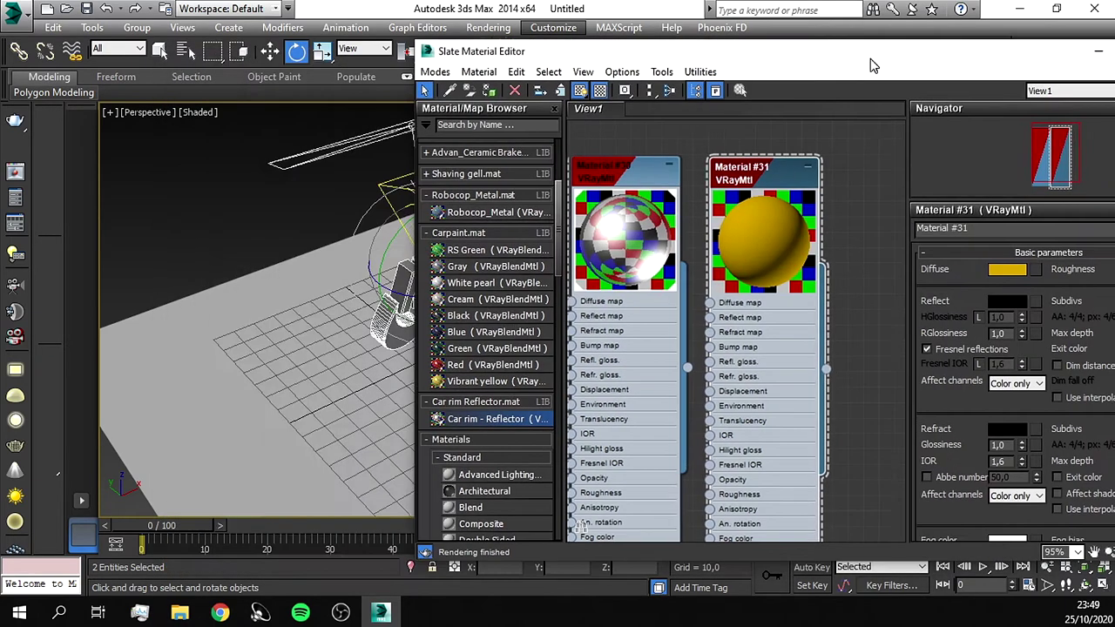
click(1009, 270)
drag(955, 238, 950, 238)
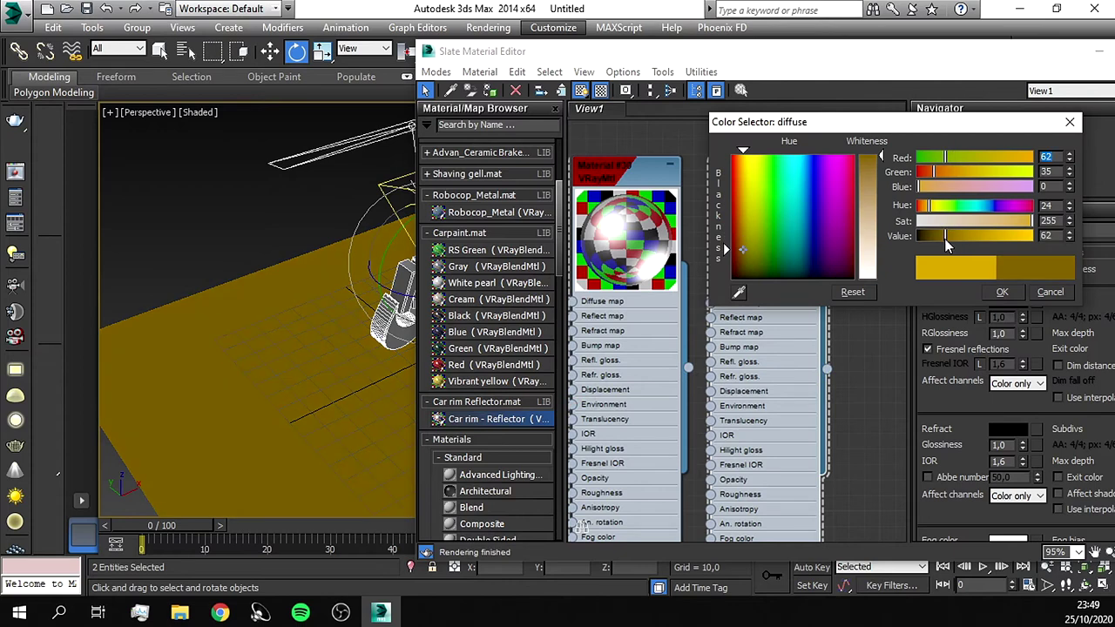
click(1002, 292)
key(m)
scroll(534, 292, down, 5)
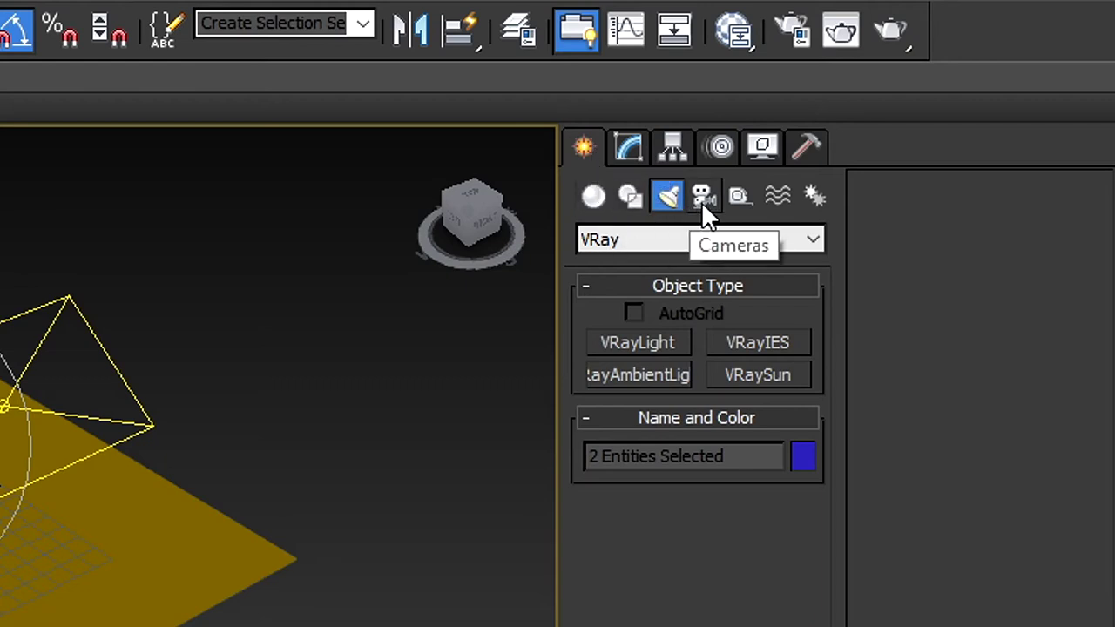
Create a V-Ray physical camera, VRayCam001, aimed at the NIKE logo.
click(703, 200)
click(702, 239)
click(691, 287)
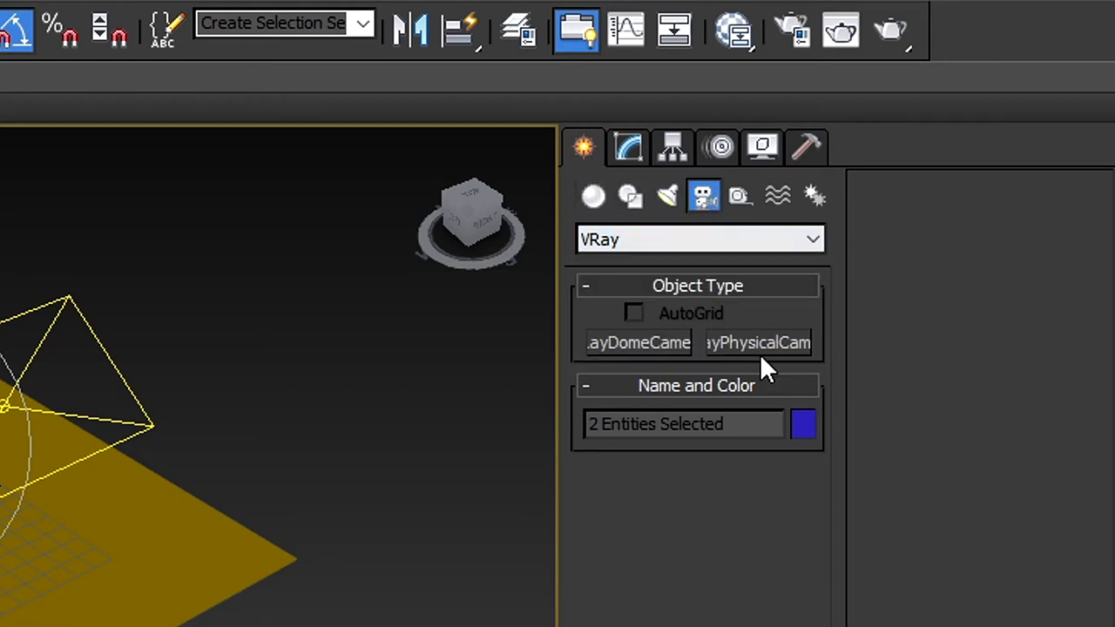
click(749, 244)
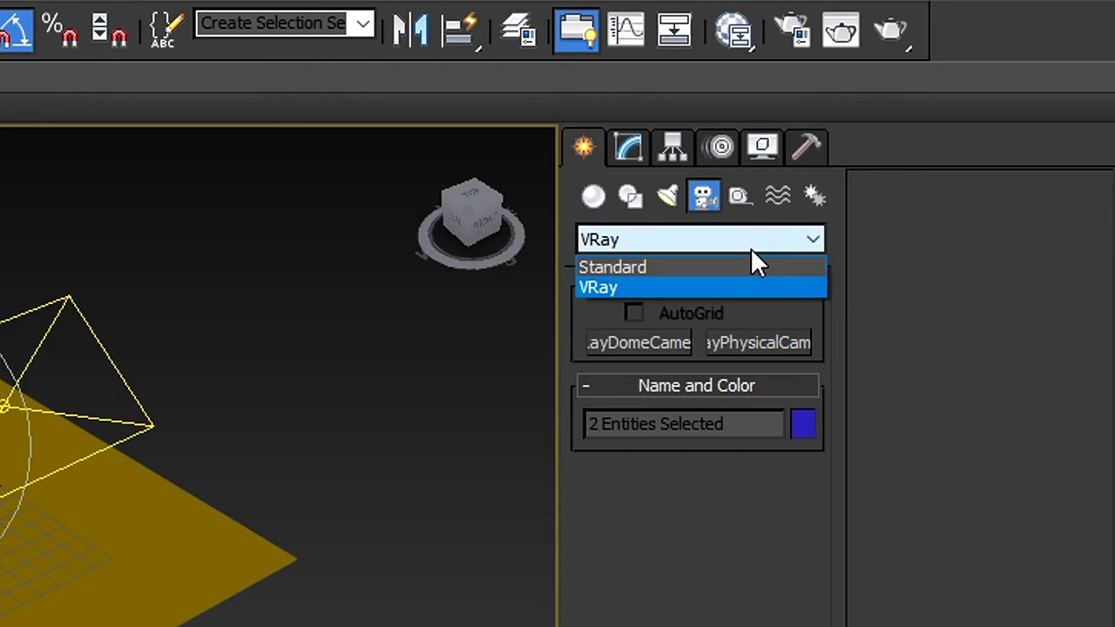
click(744, 289)
click(778, 344)
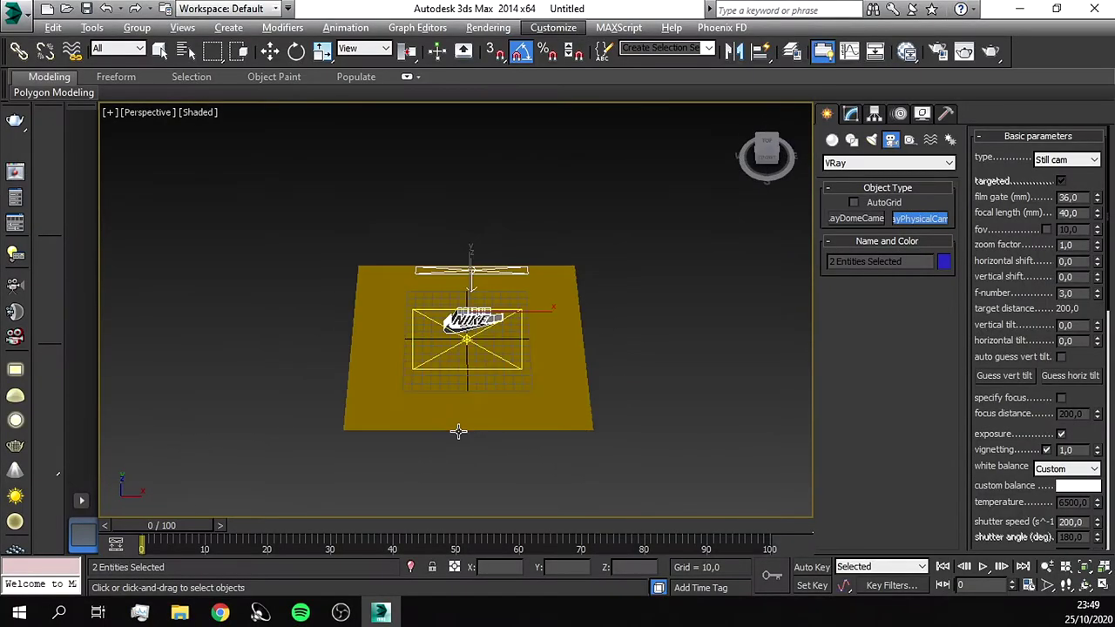
drag(456, 456, 465, 333)
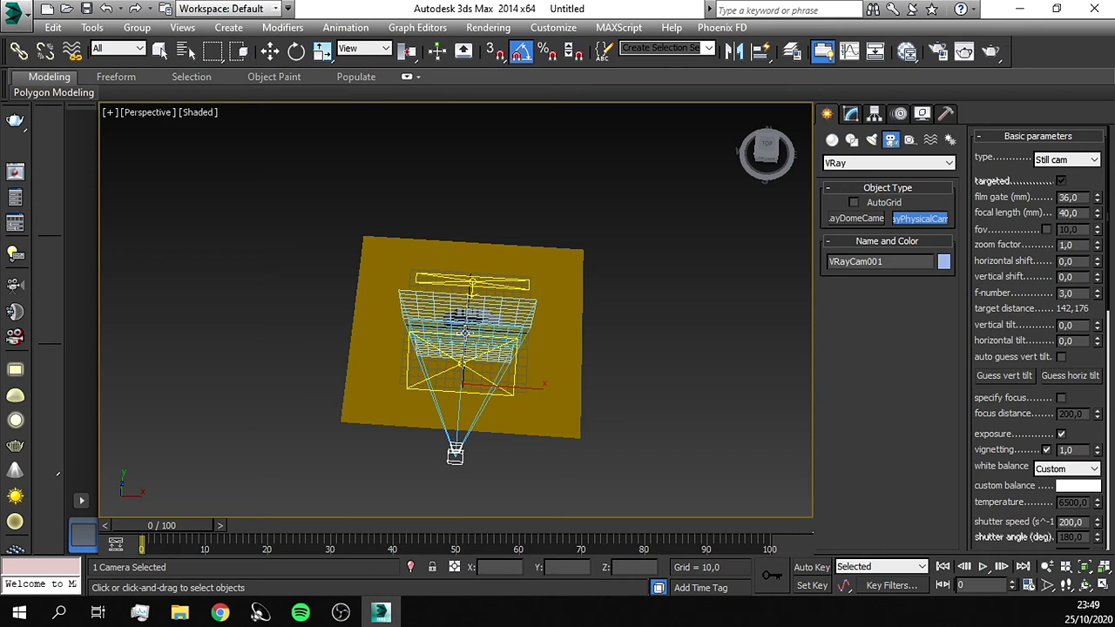
Frame the NIKE logo through VRayCam001 and run a 480x270 test render.
key(c)
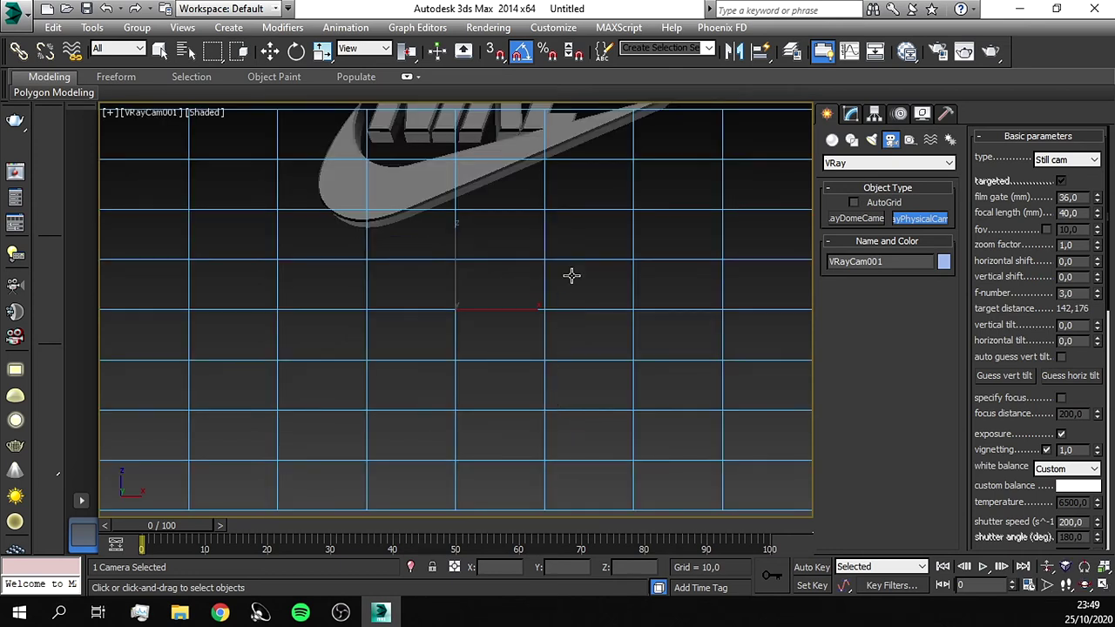
mouse_move(550, 185)
middle_down()
mouse_move(538, 378)
mouse_move(473, 336)
mouse_move(477, 306)
mouse_move(468, 326)
middle_up()
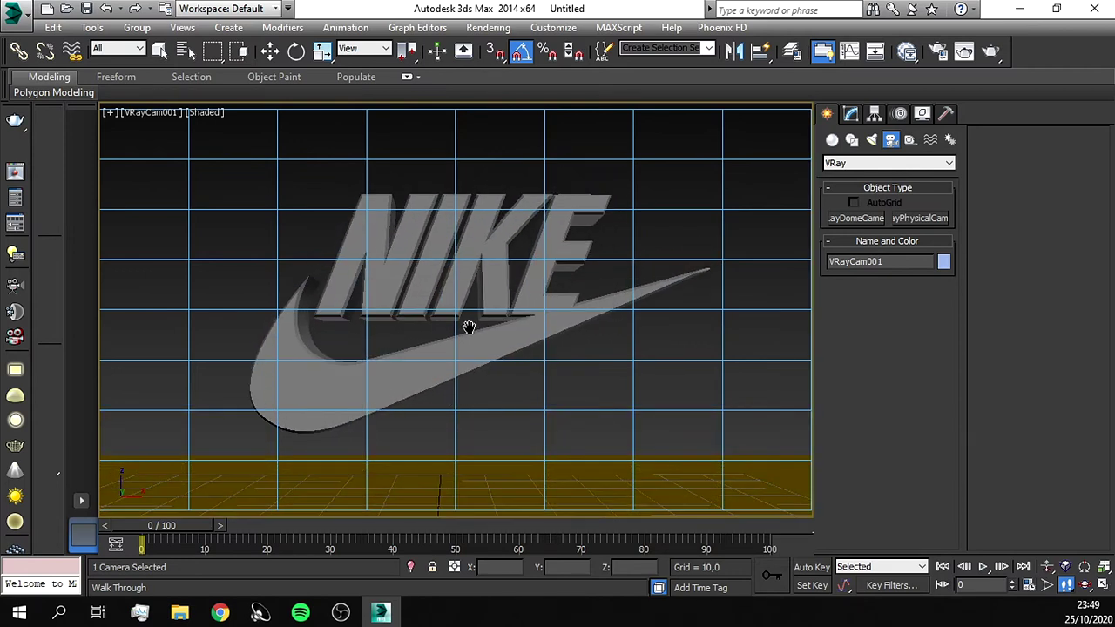
key(shift+q)
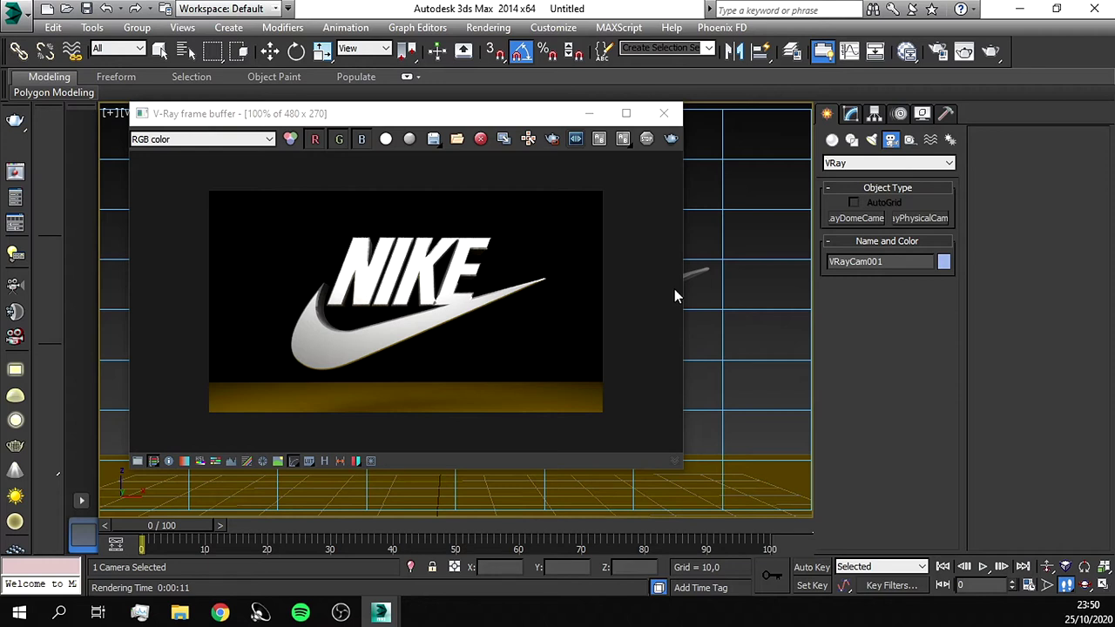
click(664, 113)
key(m)
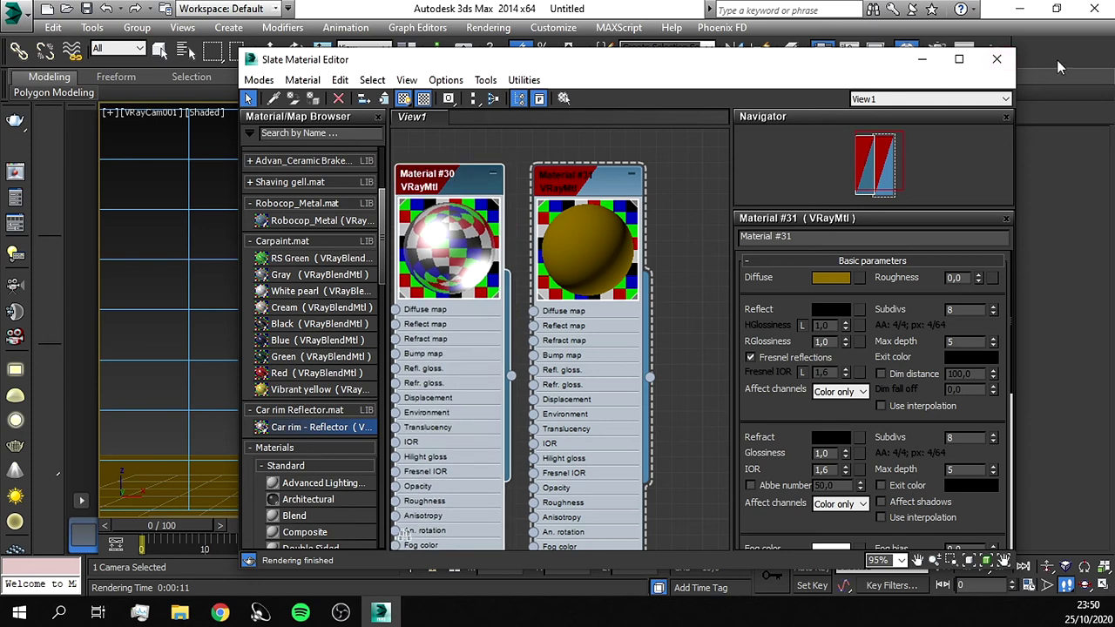
Set VRayCam001's custom white balance to white and f-number to 6,0, then re-render.
click(996, 60)
click(850, 114)
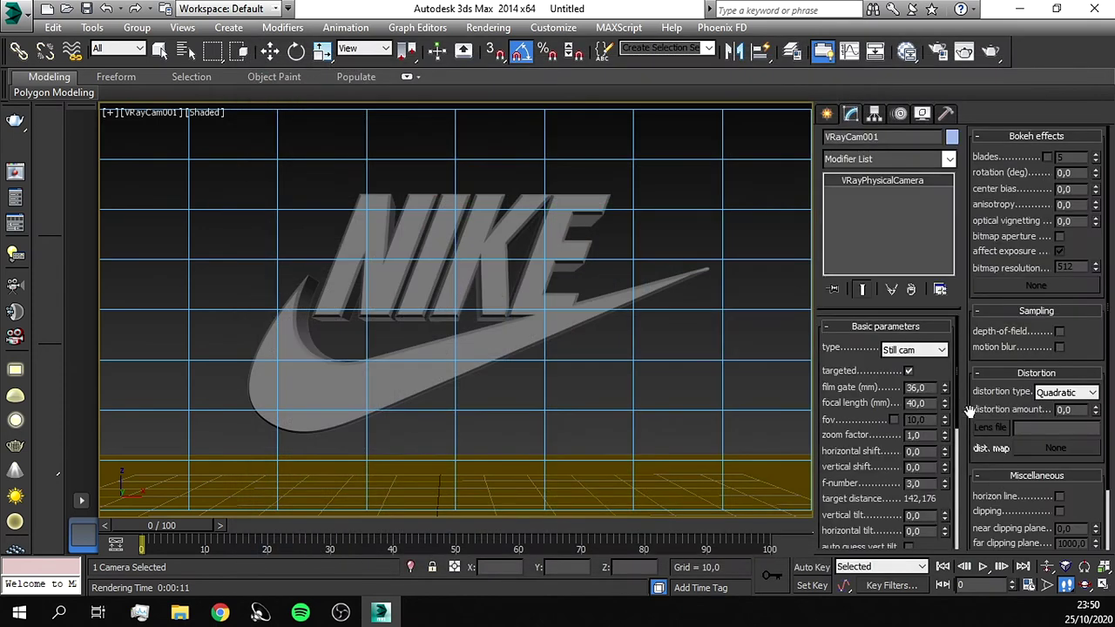
drag(954, 431, 958, 501)
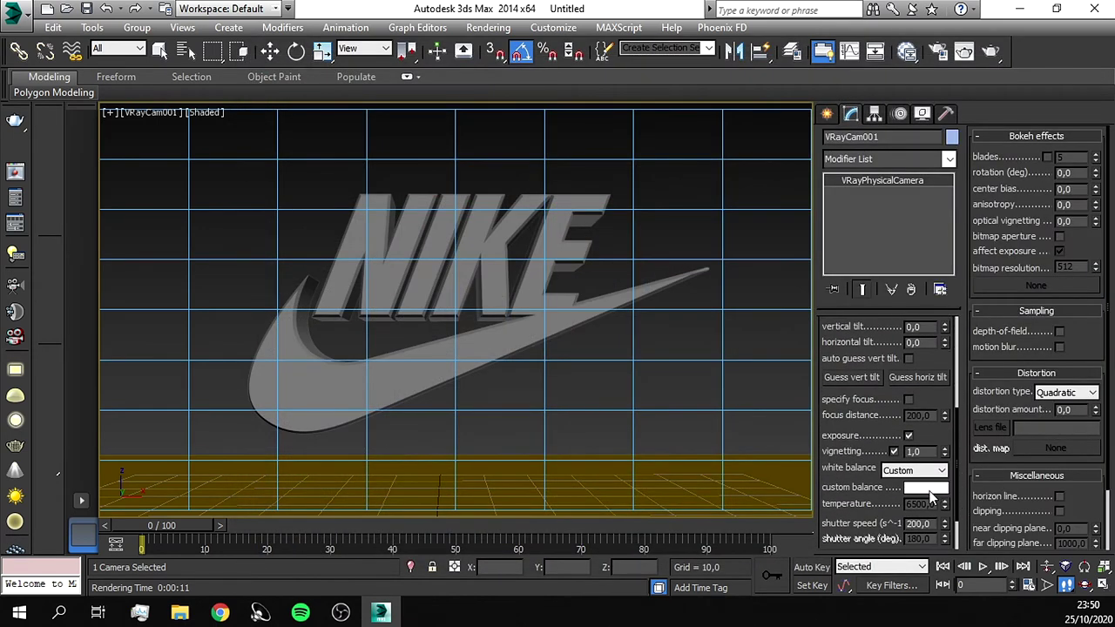
click(921, 490)
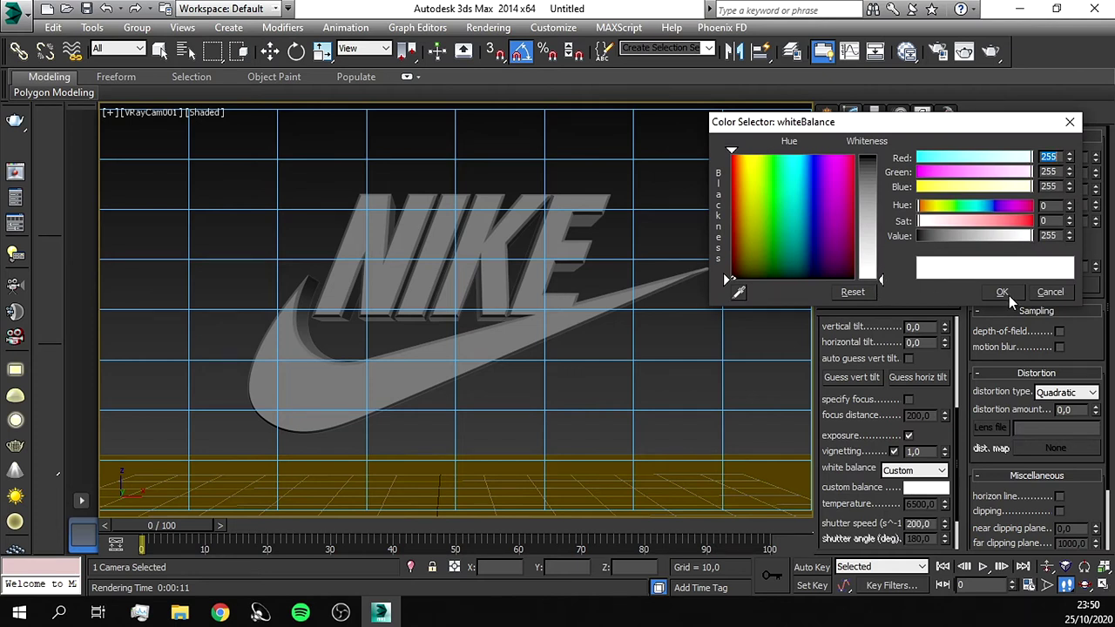
click(1002, 293)
drag(956, 451, 951, 367)
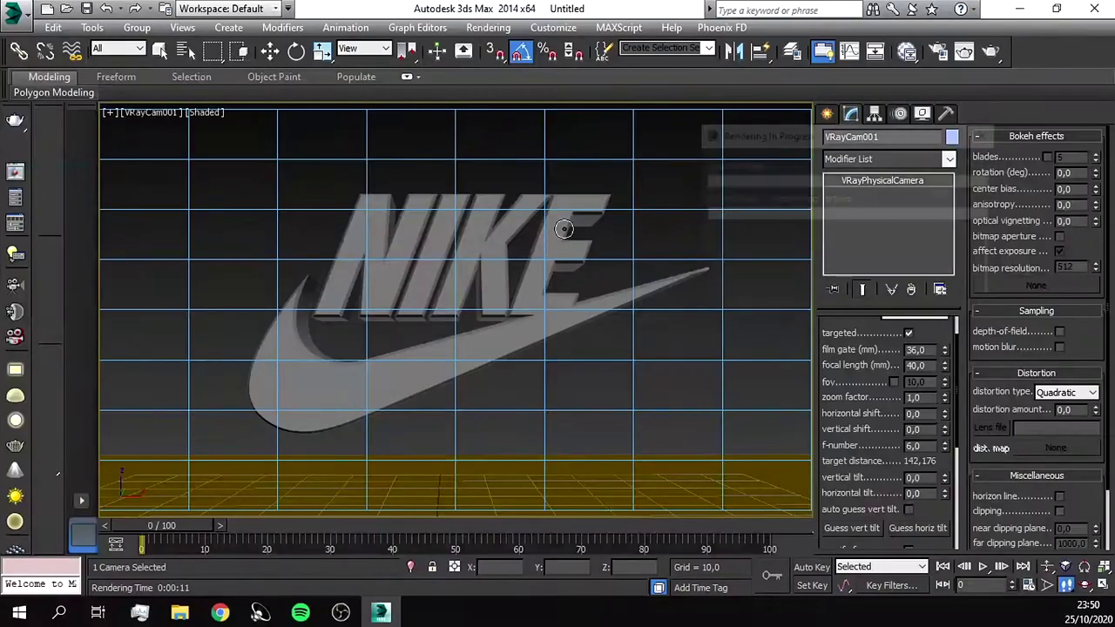
key(shift+q)
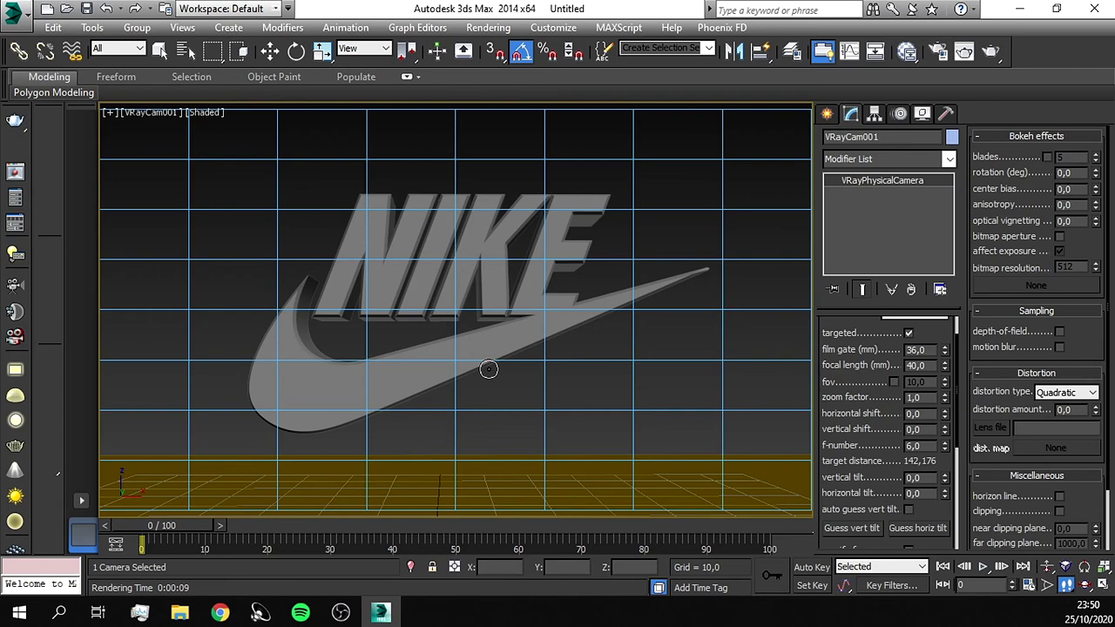
Return to the perspective view and select VRayLight002.
key(p)
scroll(453, 336, up, 3)
mouse_move(453, 336)
alt+middle_down()
mouse_move(480, 286)
mouse_move(610, 249)
mouse_move(655, 411)
alt+middle_up()
click(480, 287)
Test-render the lighting, then switch VRayLight002 off and re-render to compare.
key(e)
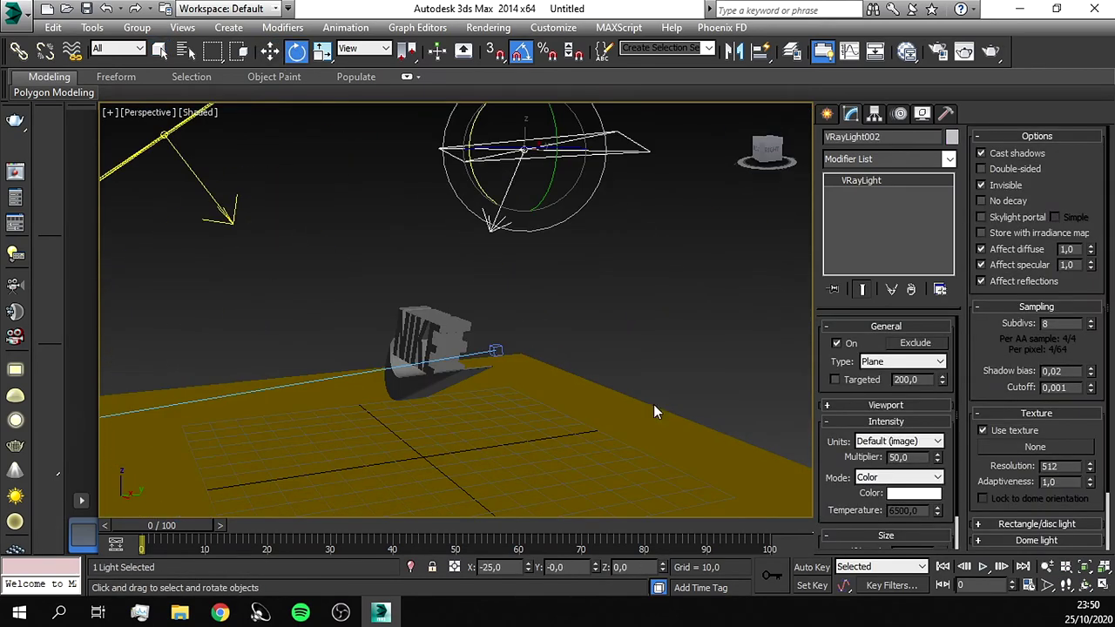
key(shift+q)
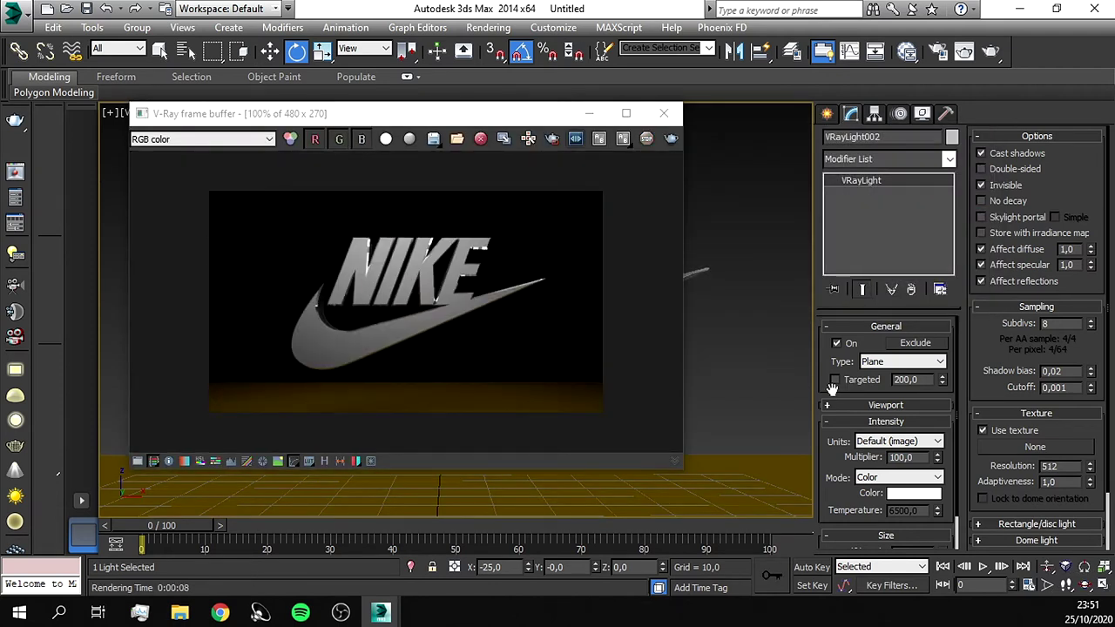
click(836, 343)
key(shift+q)
click(713, 286)
Narrow VRayLight001 to a half-width of 20,746 and render from VRayCam001.
key(p)
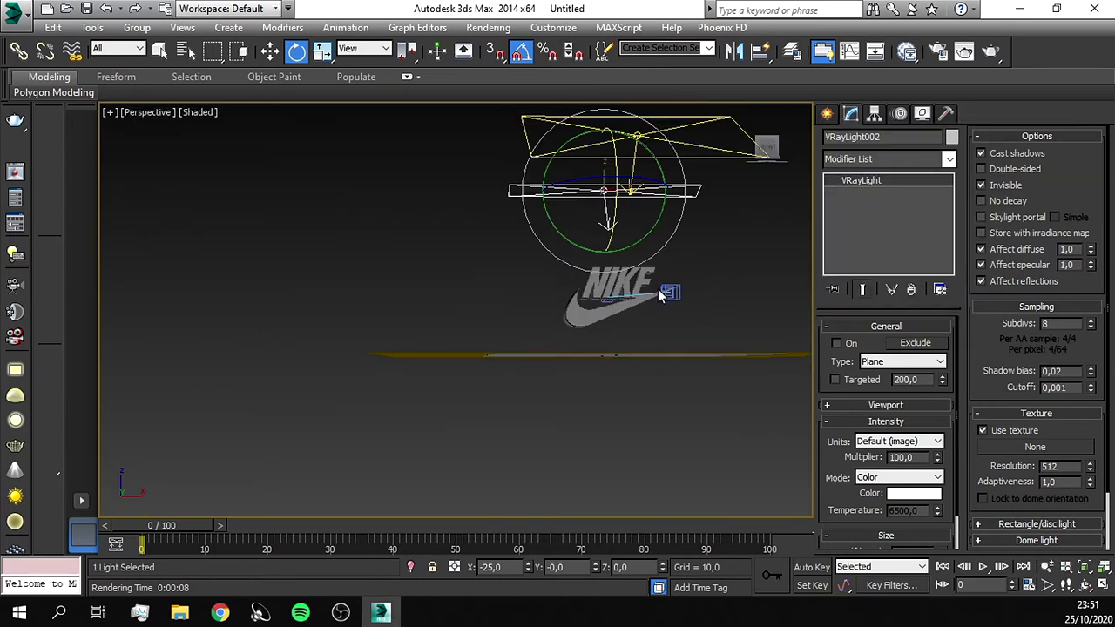
alt+middle_drag(657, 288, 514, 334)
scroll(962, 510, down, 2)
drag(942, 514, 942, 531)
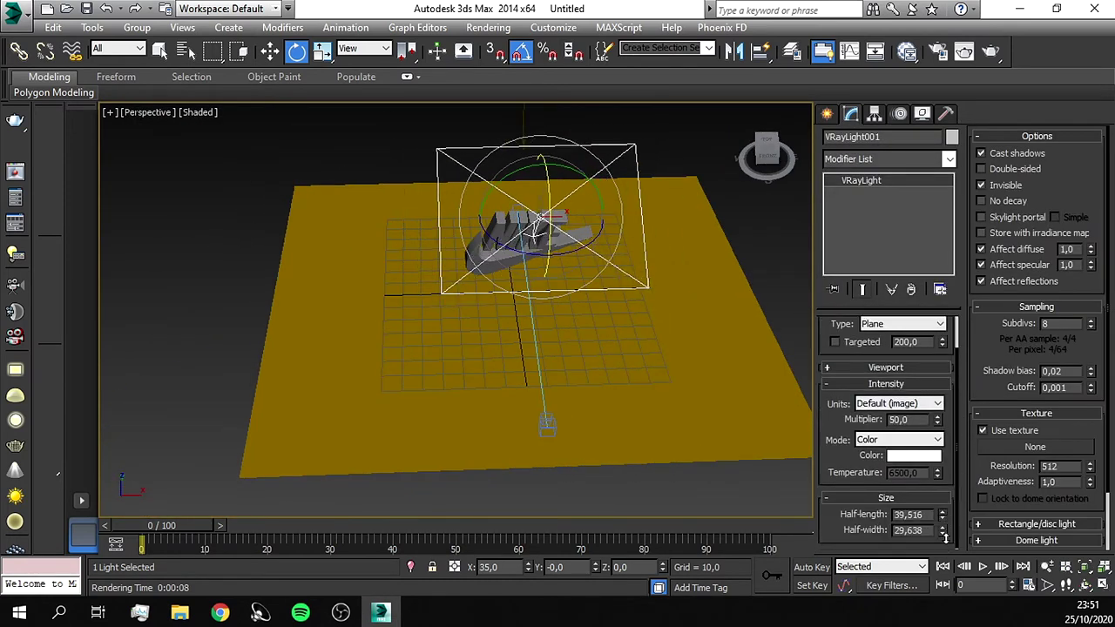
alt+middle_drag(677, 398, 577, 191)
key(w)
key(c)
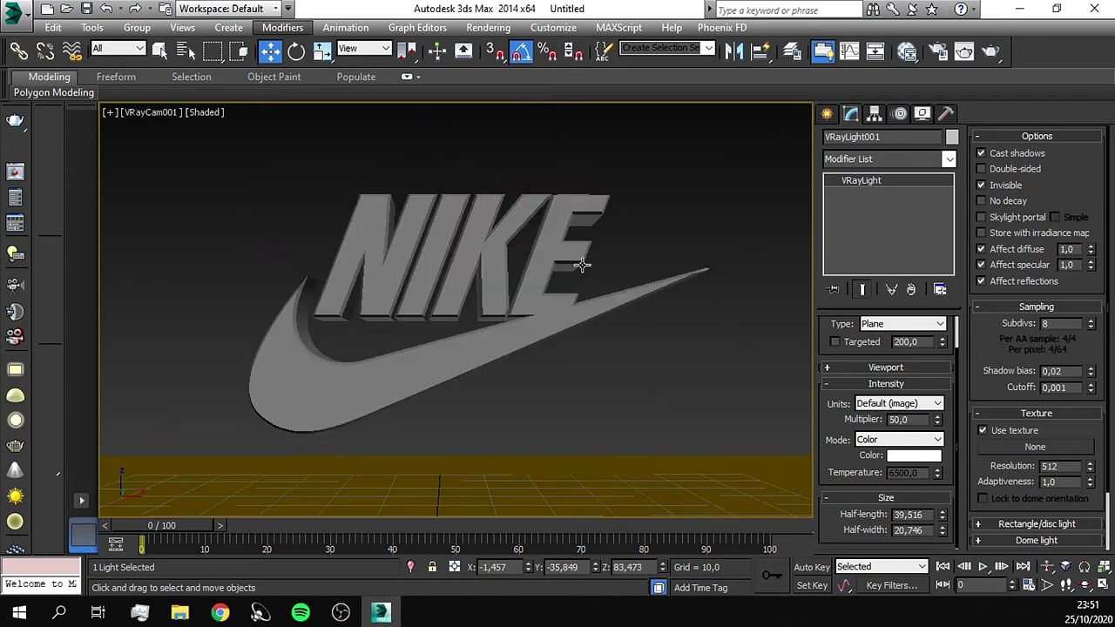
key(shift+q)
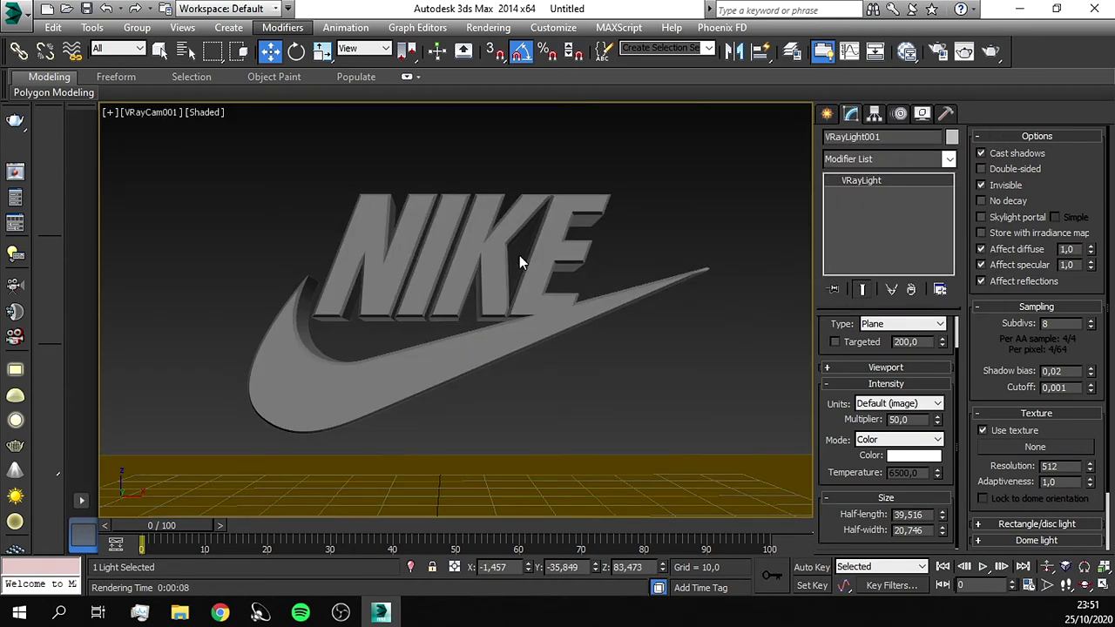
Return to the perspective view and reselect VRayLight002, looking down from above.
key(p)
middle_drag(519, 255, 470, 353)
click(452, 195)
mouse_move(453, 195)
alt+middle_down()
mouse_move(464, 374)
mouse_move(694, 241)
alt+middle_up()
In Top view, draw a new VRayLight plane, VRayLight003, over the logo.
click(767, 144)
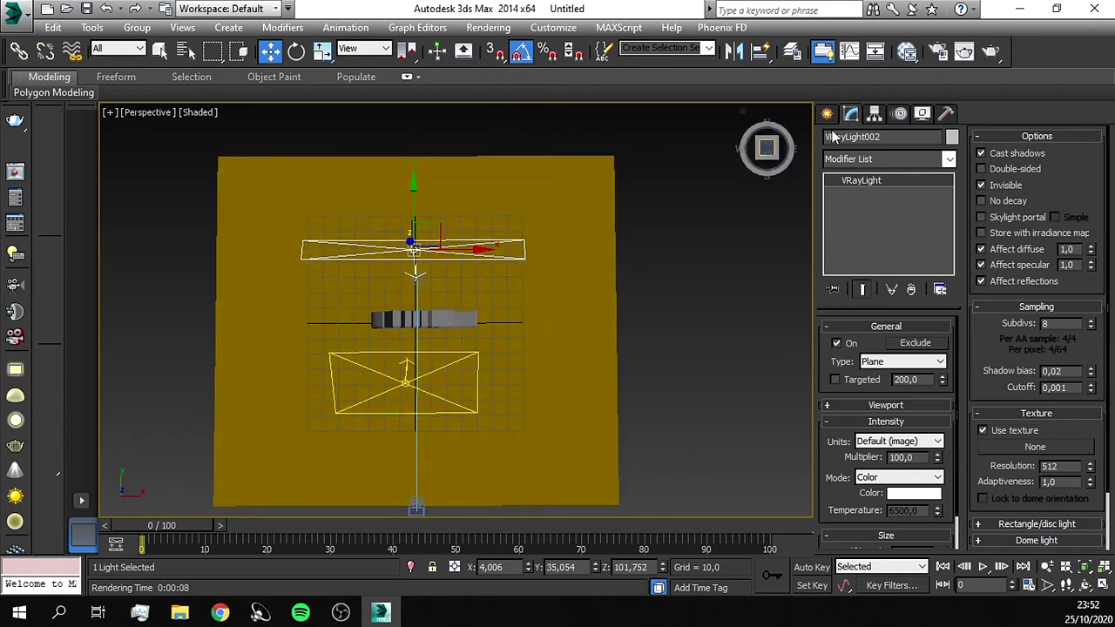
click(828, 114)
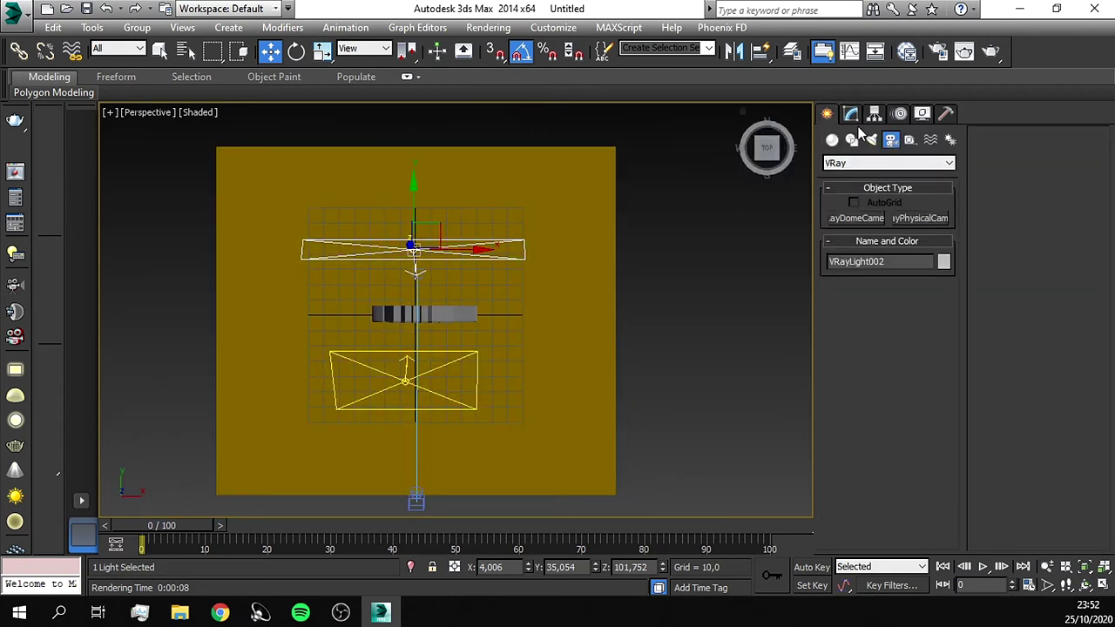
click(871, 140)
click(889, 189)
click(864, 166)
click(864, 199)
click(855, 218)
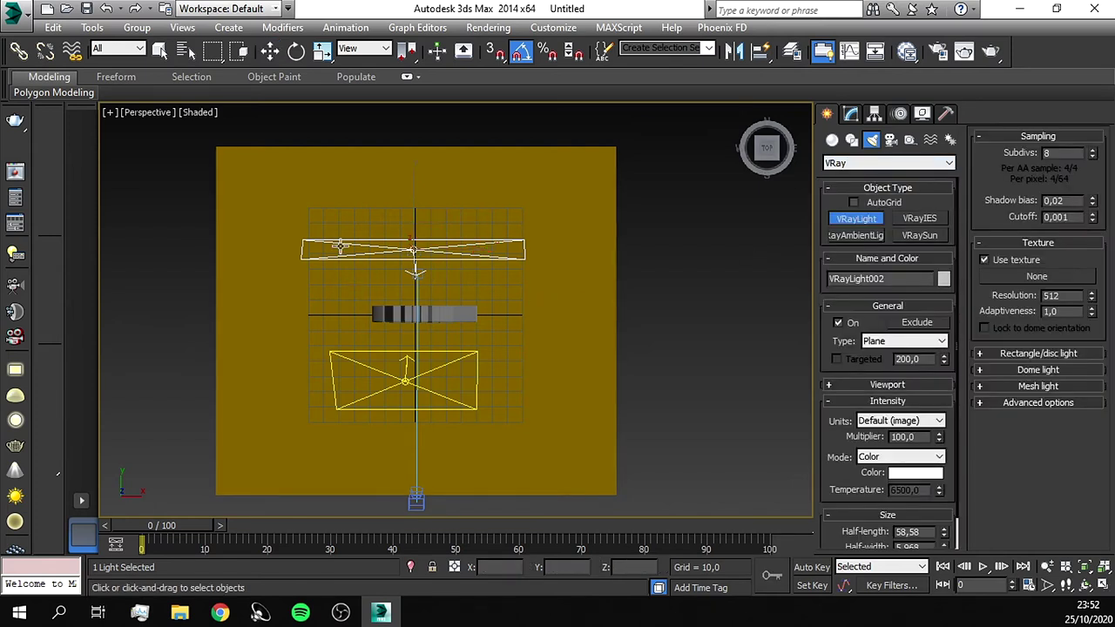
drag(340, 232, 501, 293)
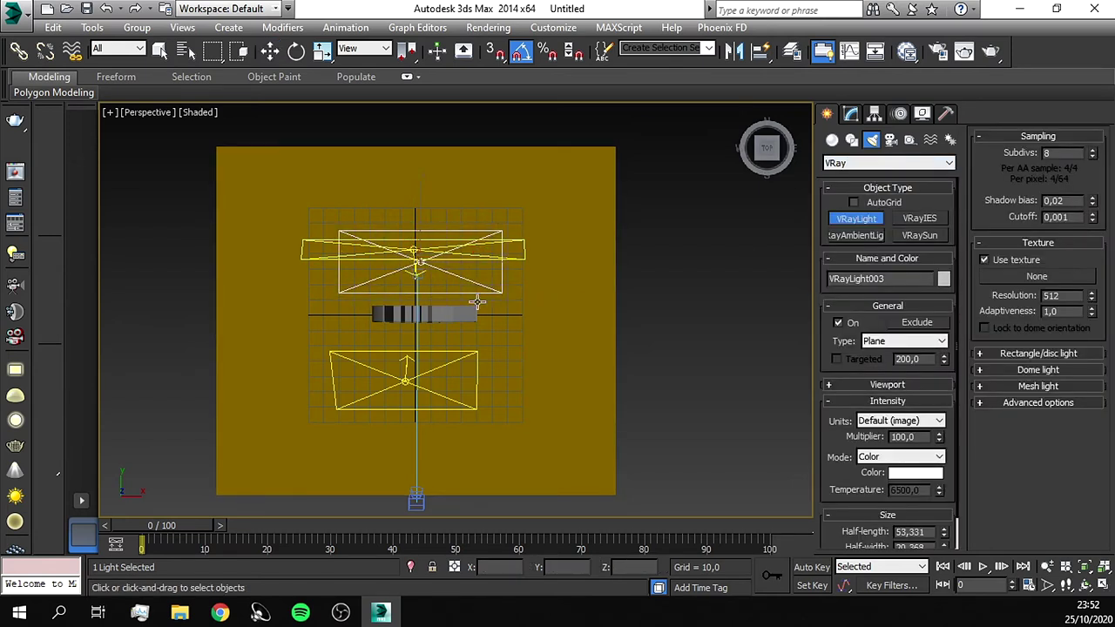
Raise VRayLight003, rotate it -90° upright, and slide it behind the NIKE logo.
alt+middle_drag(478, 302, 346, 172)
key(w)
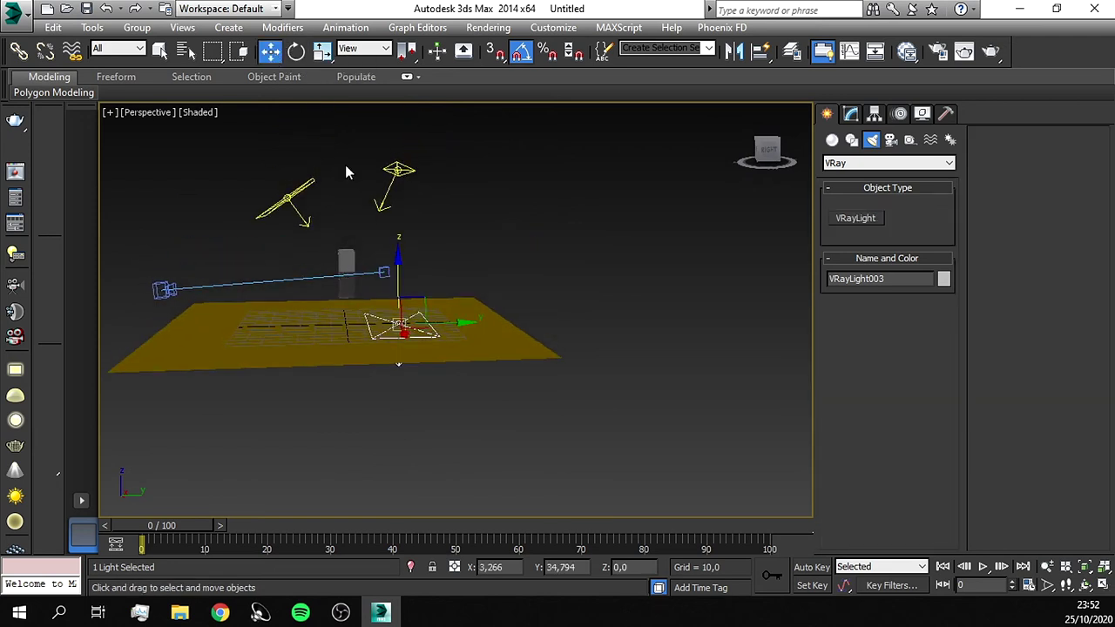
mouse_move(399, 296)
mouse_down()
mouse_move(392, 217)
mouse_move(448, 236)
mouse_move(448, 273)
mouse_move(416, 334)
mouse_up()
click(296, 50)
scroll(401, 248, up, 2)
scroll(401, 248, up, 2)
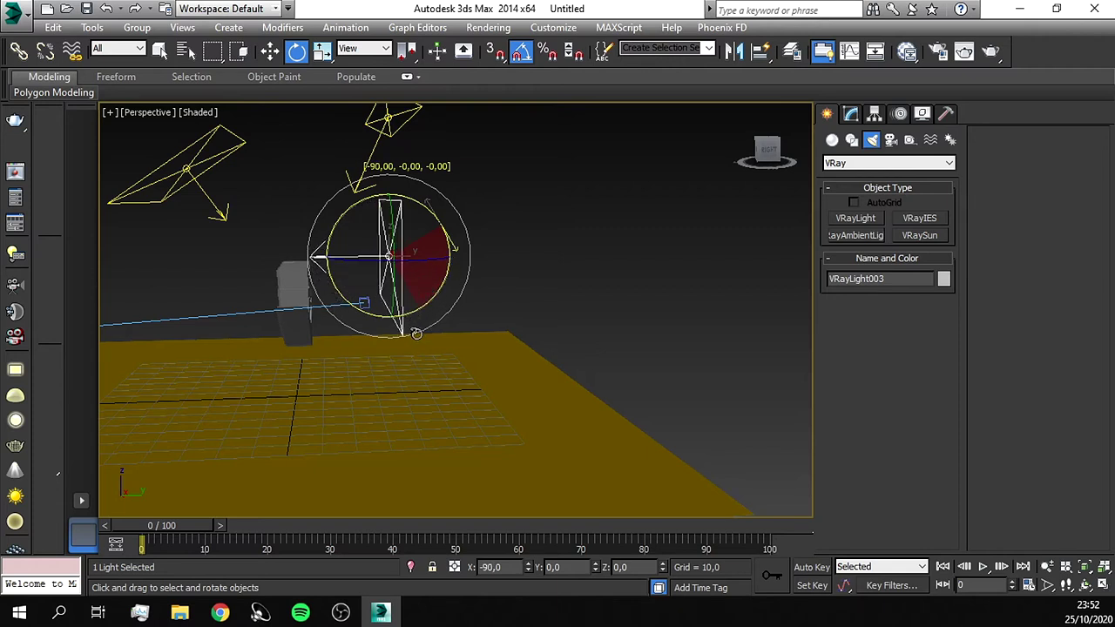
click(270, 51)
drag(438, 297, 412, 297)
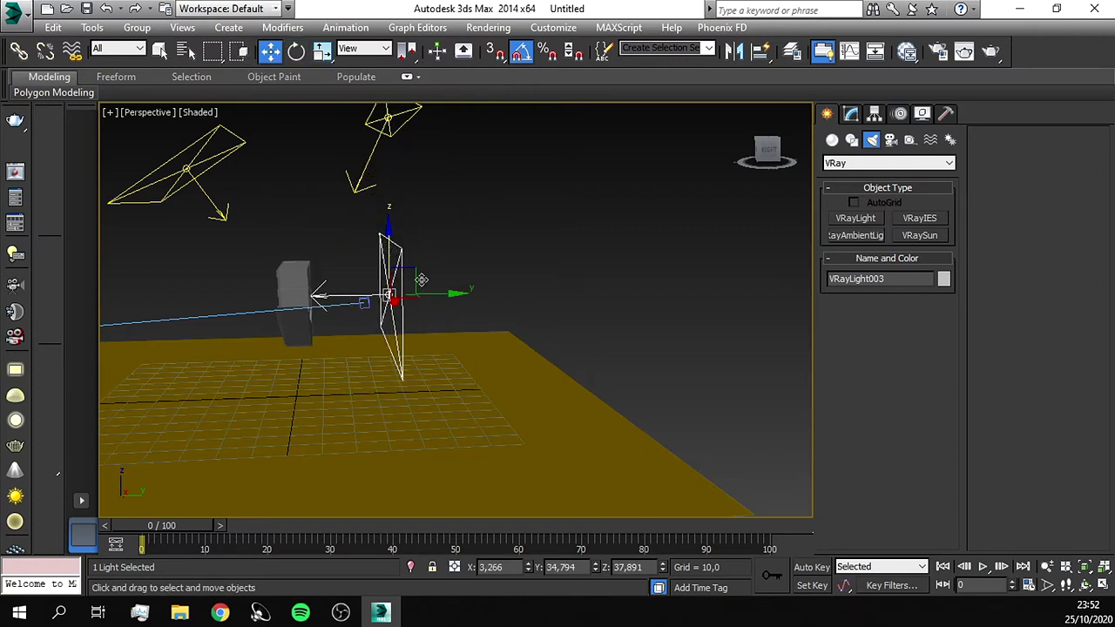
Colour the new VRayLight saturated yellow and test-render the VRayCam001 view.
key(c)
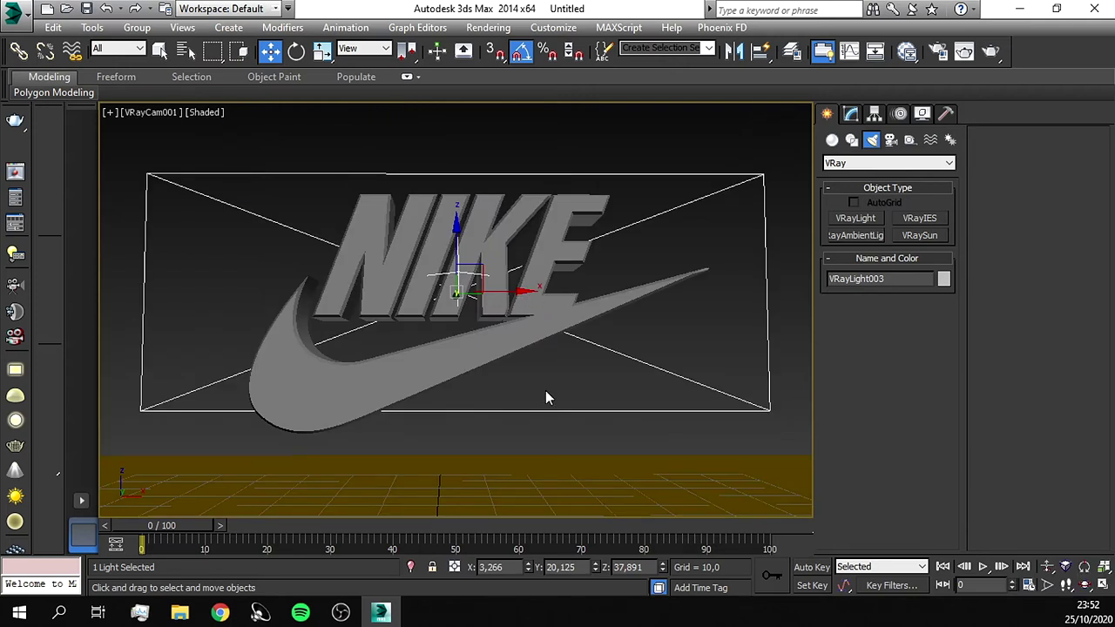
click(852, 116)
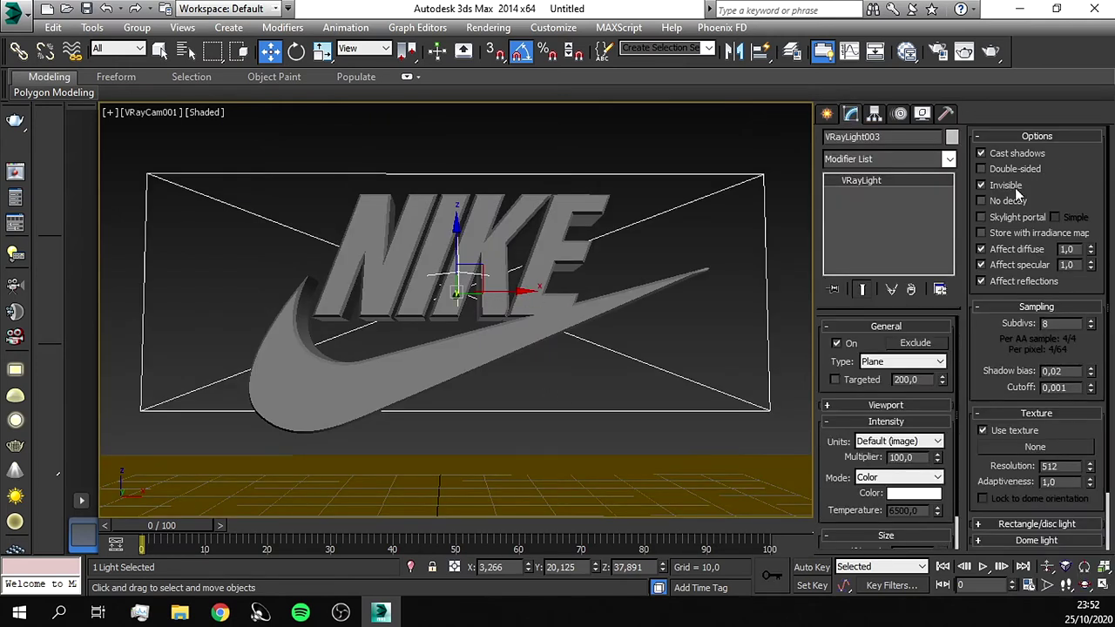
click(911, 493)
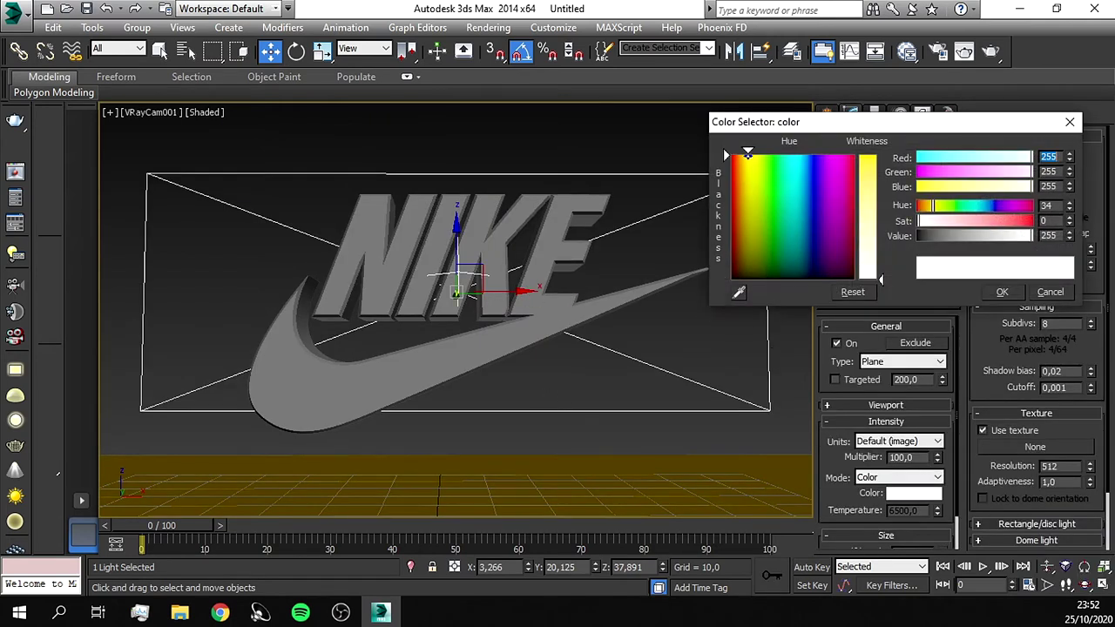
click(867, 159)
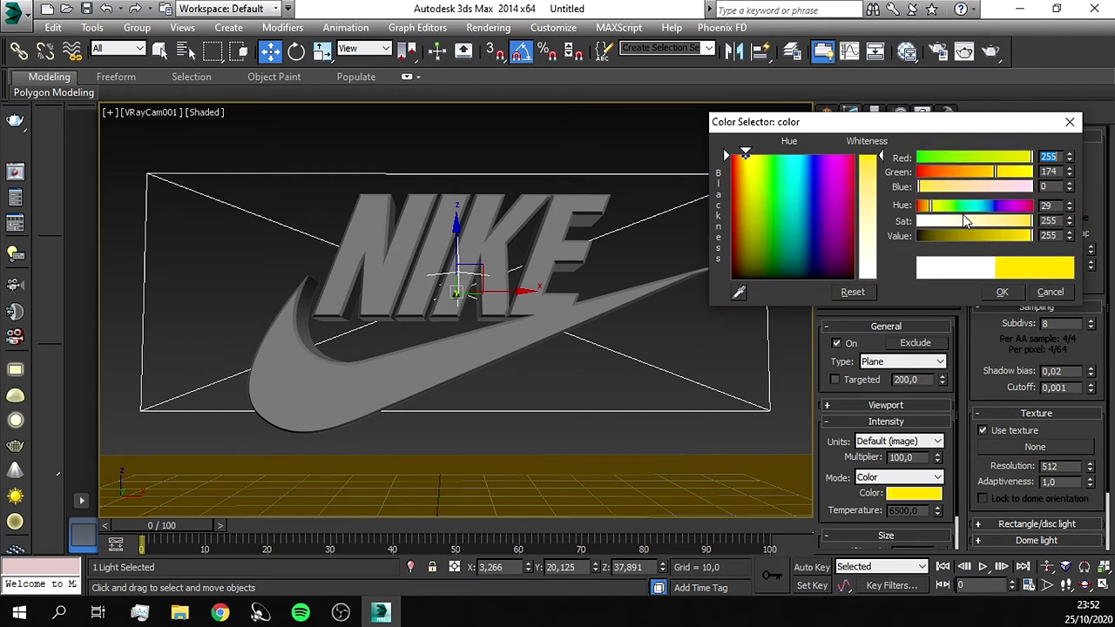
click(1003, 293)
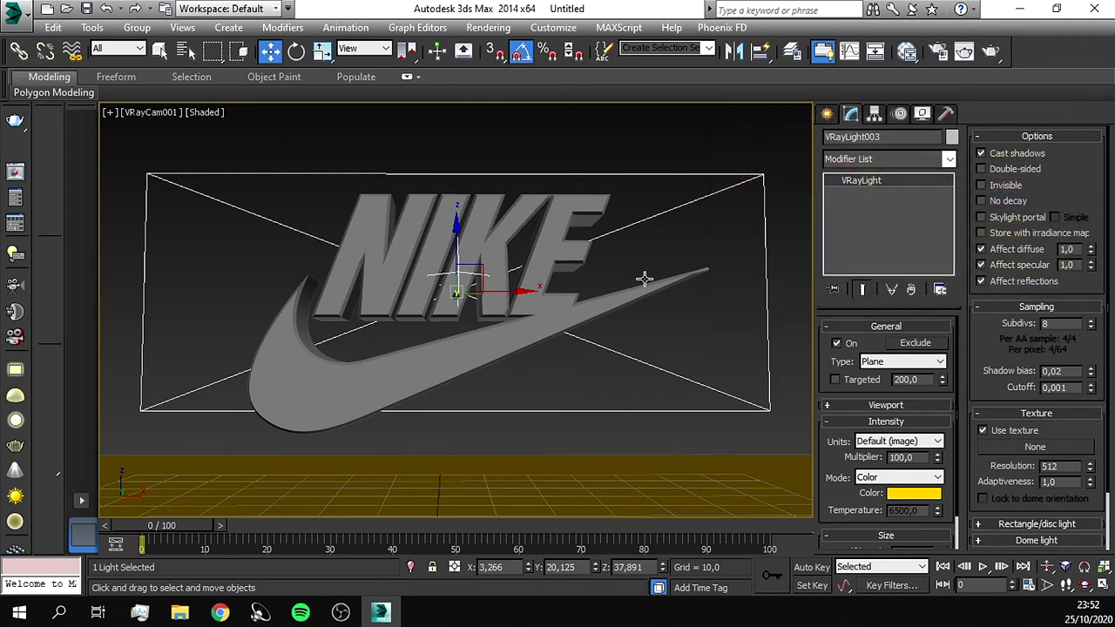
key(shift+q)
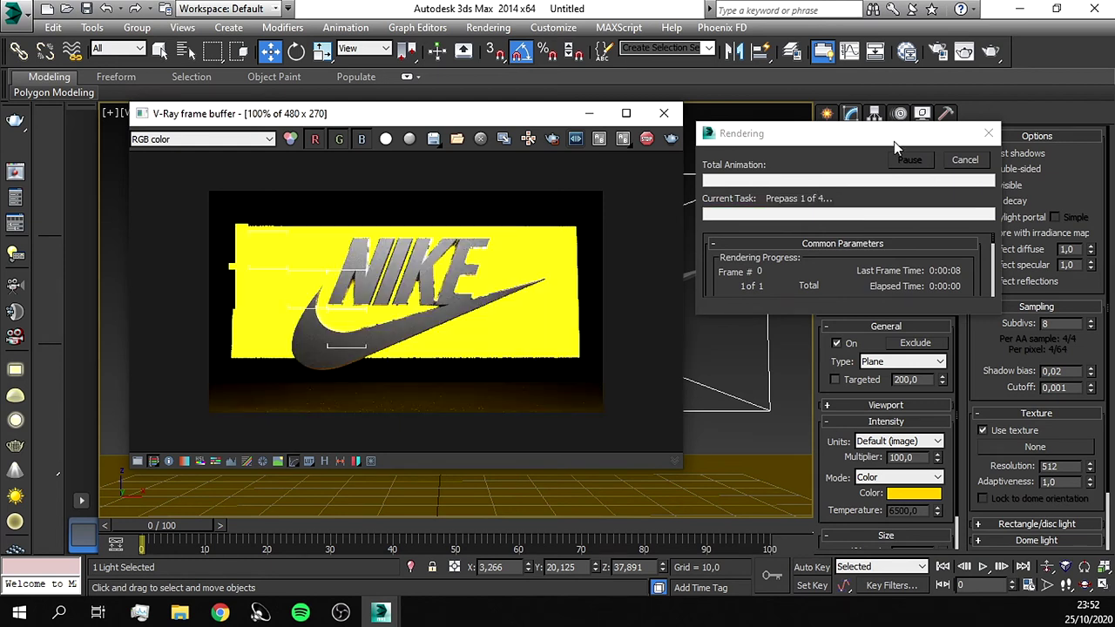
click(664, 113)
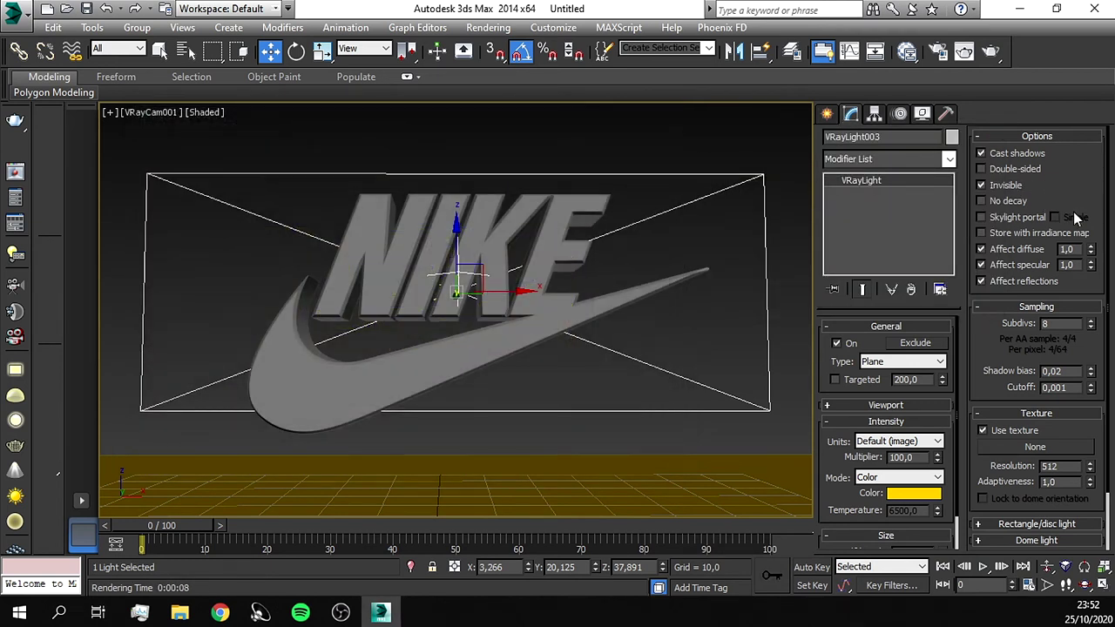
Dim the yellow light to multiplier 5 and re-render to compare.
key(shift+q)
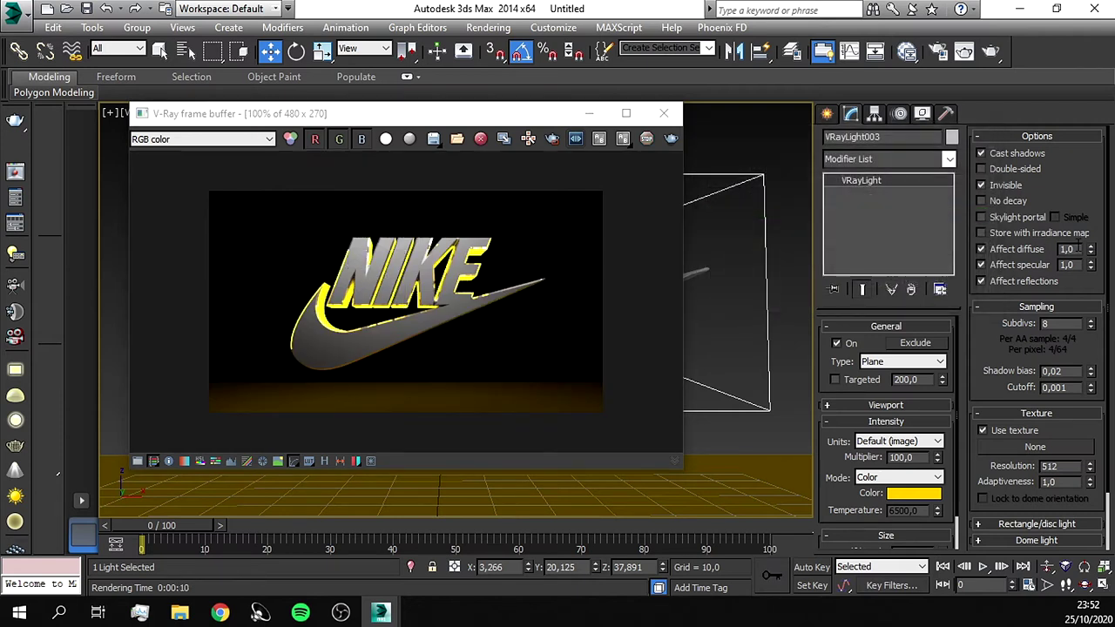
click(803, 459)
text(20)
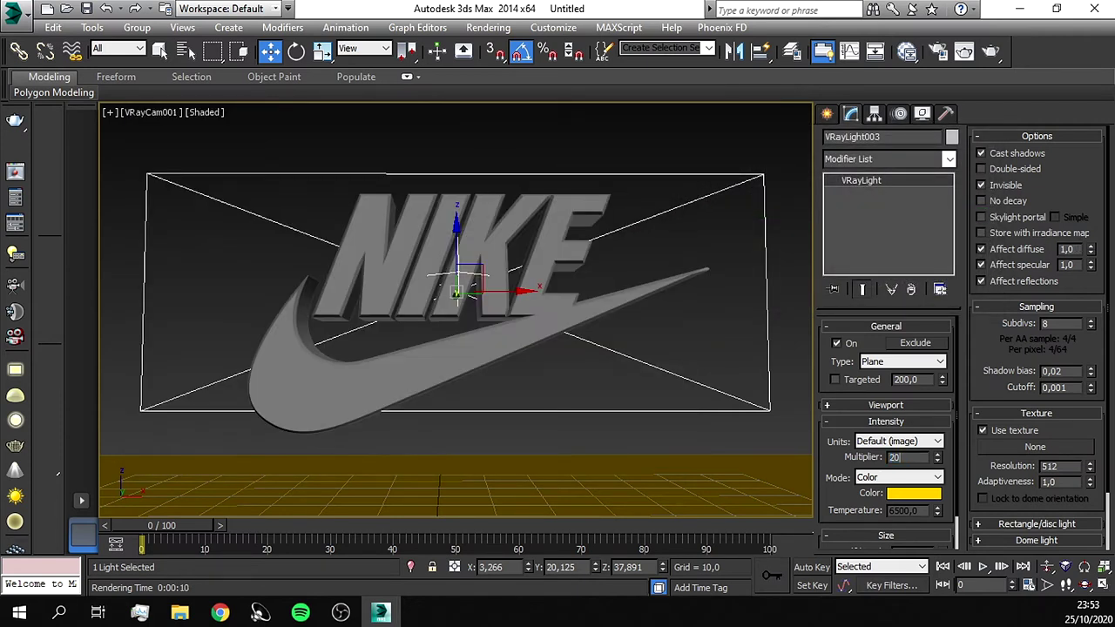
key(shift+q)
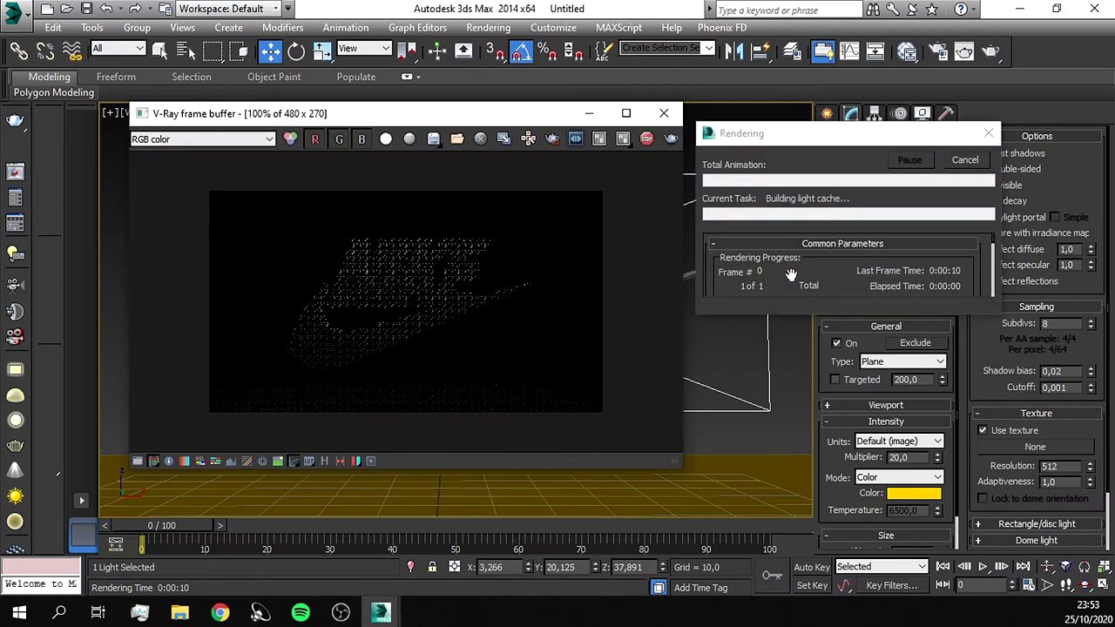
click(820, 459)
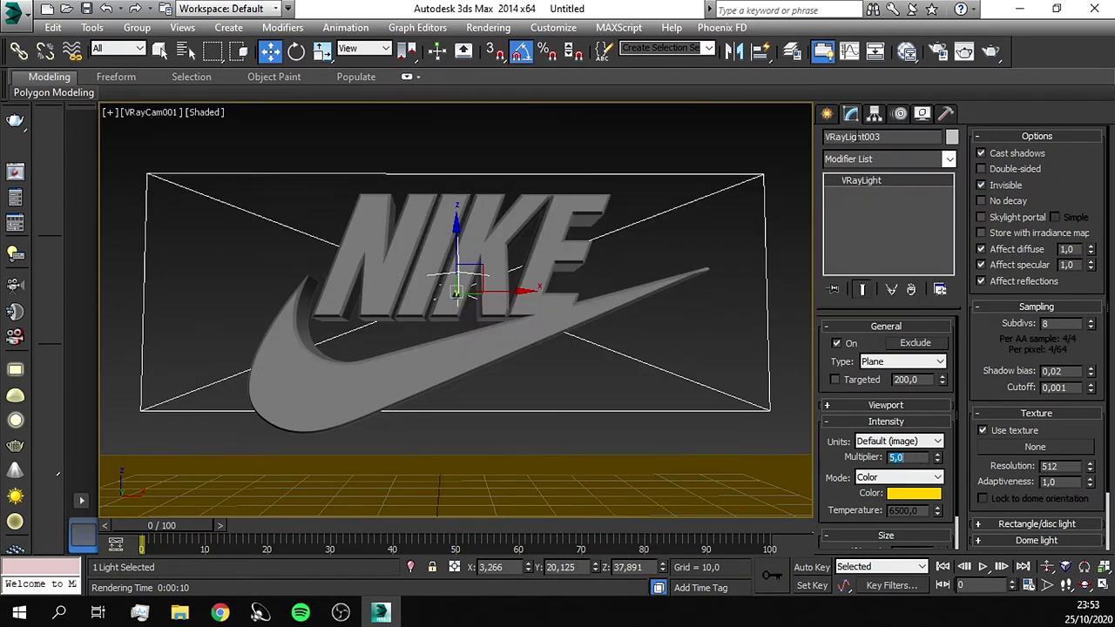
key(shift+q)
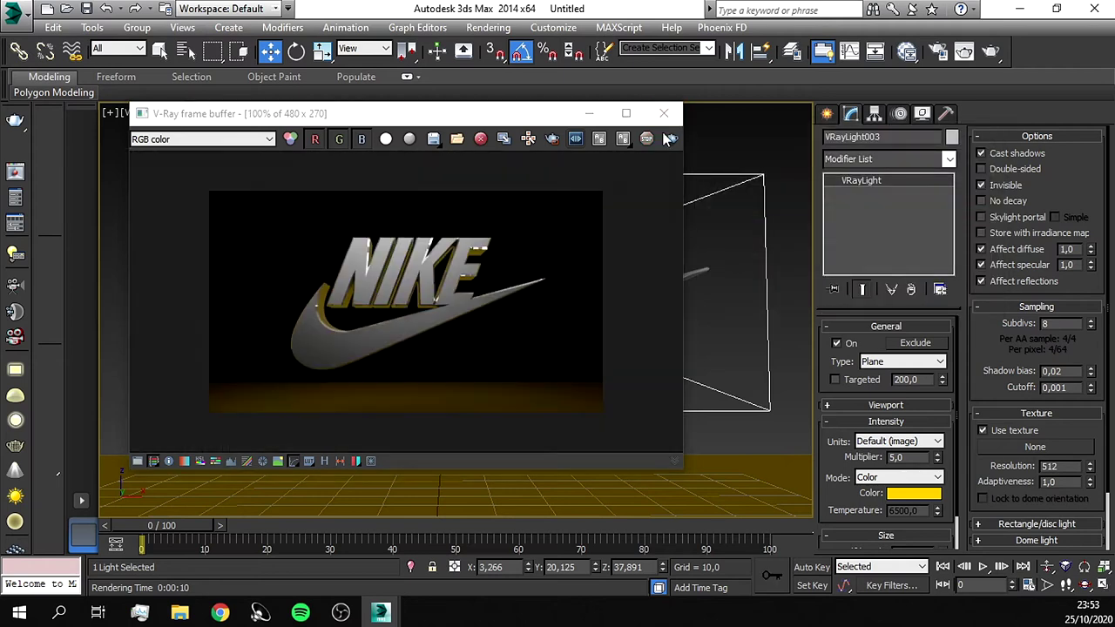
click(512, 238)
Tilt the yellow light by 20° and render to check.
alt+middle_drag(512, 238, 351, 248)
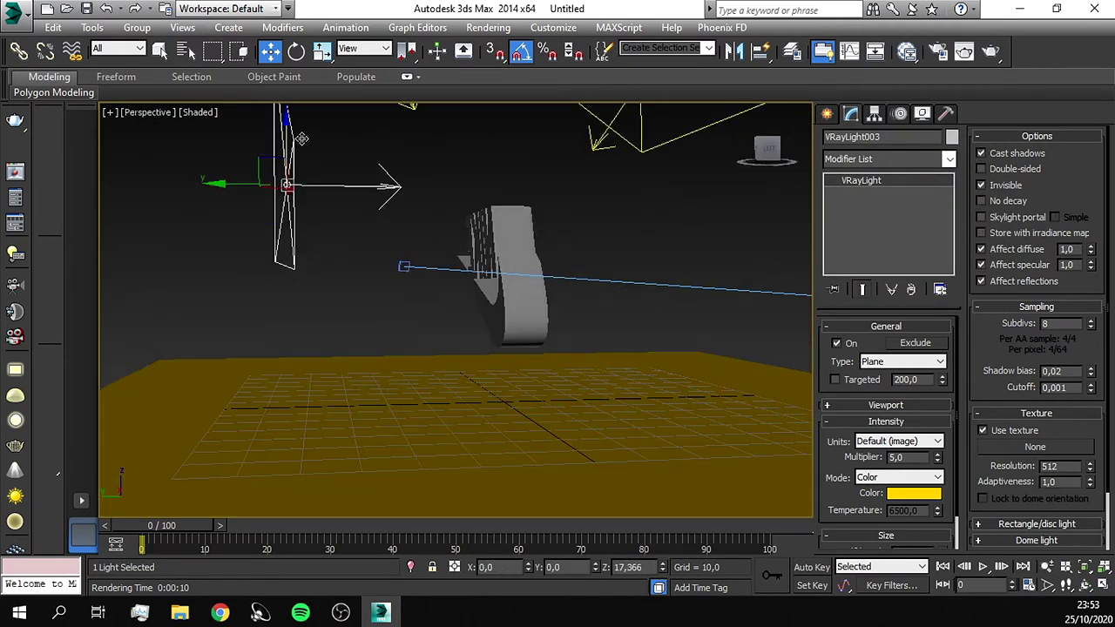
key(e)
drag(351, 249, 327, 261)
key(shift+q)
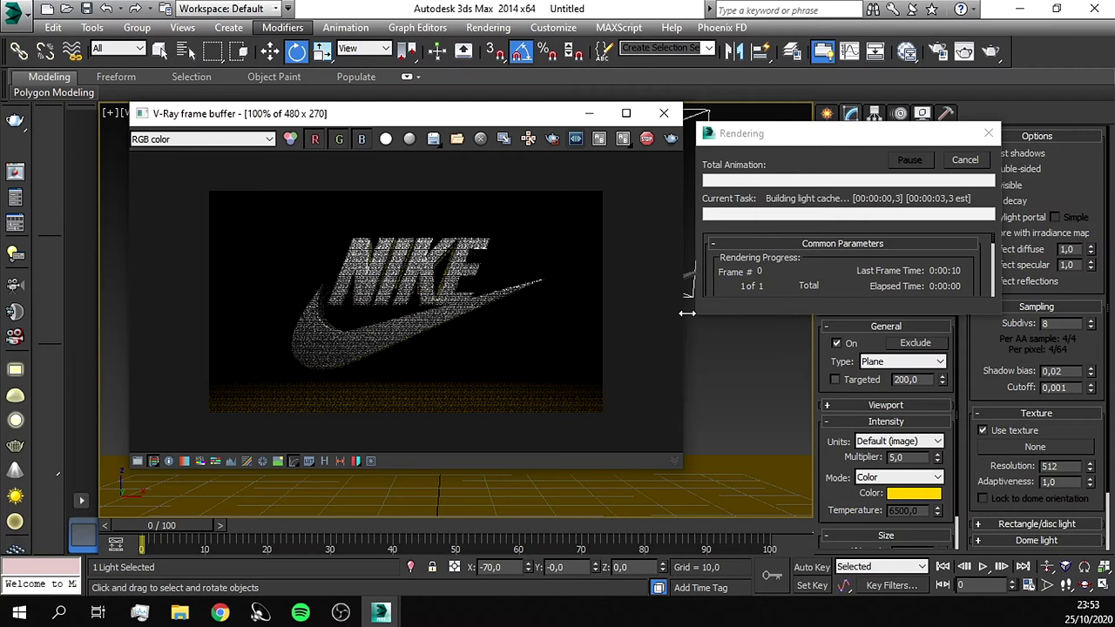
click(692, 314)
Lower the yellow light slightly and render again from the camera view.
key(w)
drag(467, 223, 467, 262)
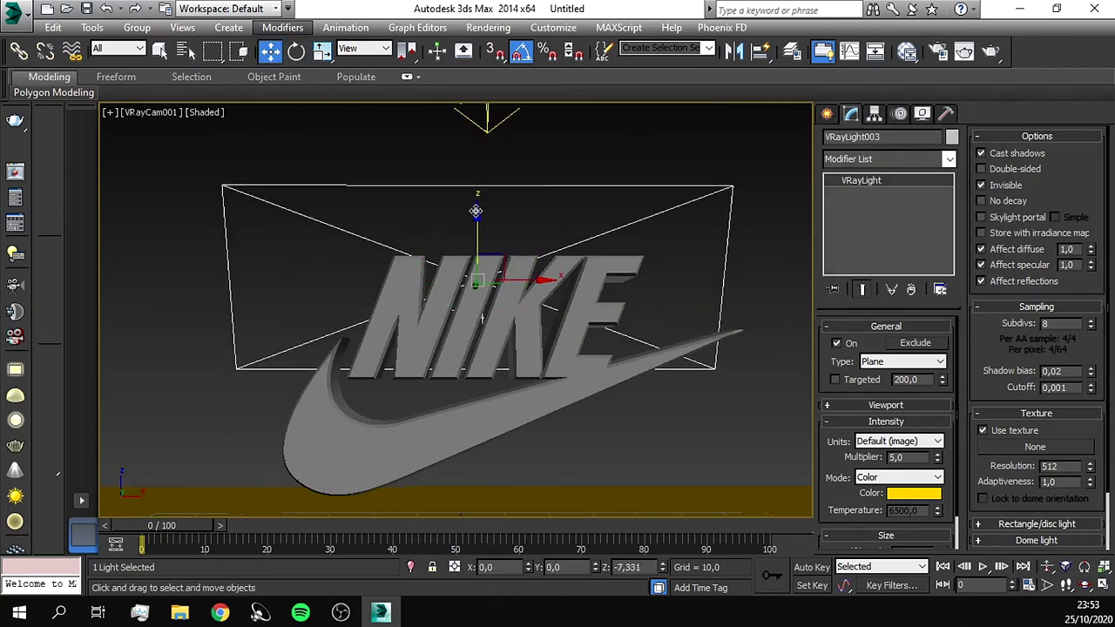
key(Up)
mouse_move(460, 316)
mouse_down()
mouse_move(664, 318)
mouse_move(450, 316)
mouse_move(618, 311)
mouse_up()
key(p)
click(496, 394)
alt+middle_drag(497, 393, 547, 425)
key(w)
key(c)
key(shift+q)
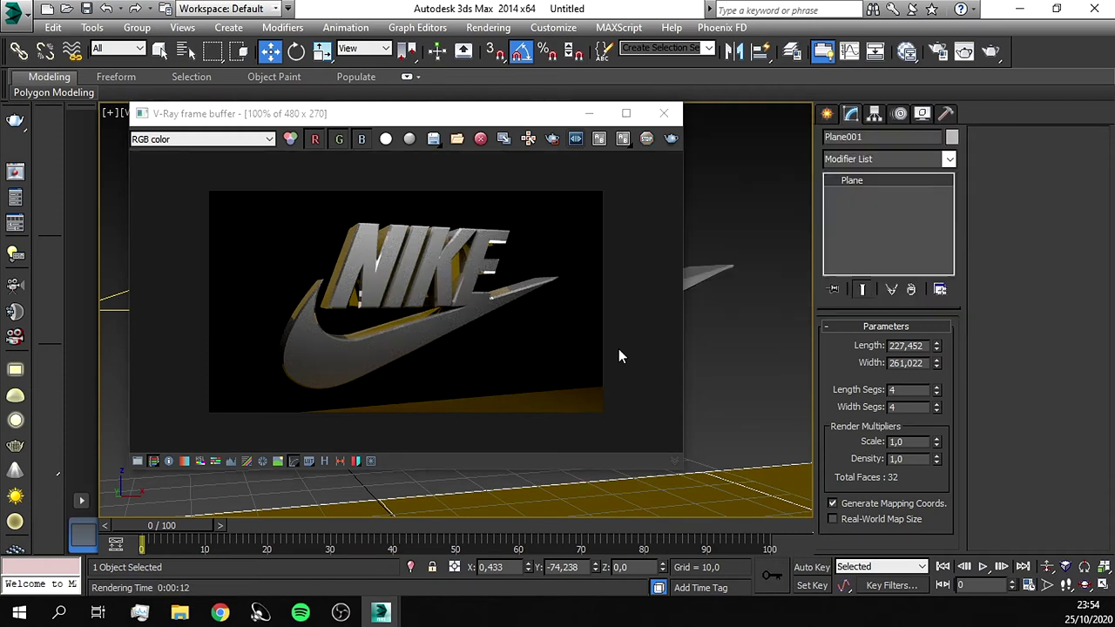
scroll(498, 304, up, 1)
mouse_move(488, 288)
middle_down()
mouse_move(569, 328)
mouse_move(582, 222)
middle_up()
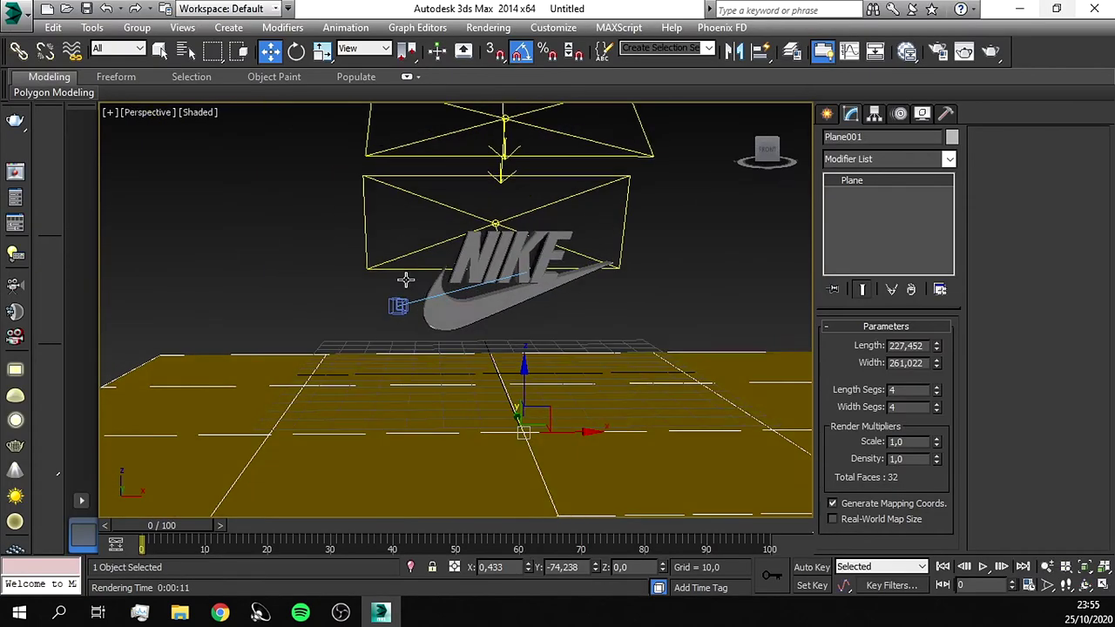
mouse_move(562, 225)
alt+middle_down()
mouse_move(677, 226)
mouse_move(450, 248)
mouse_move(523, 253)
mouse_move(453, 261)
alt+middle_up()
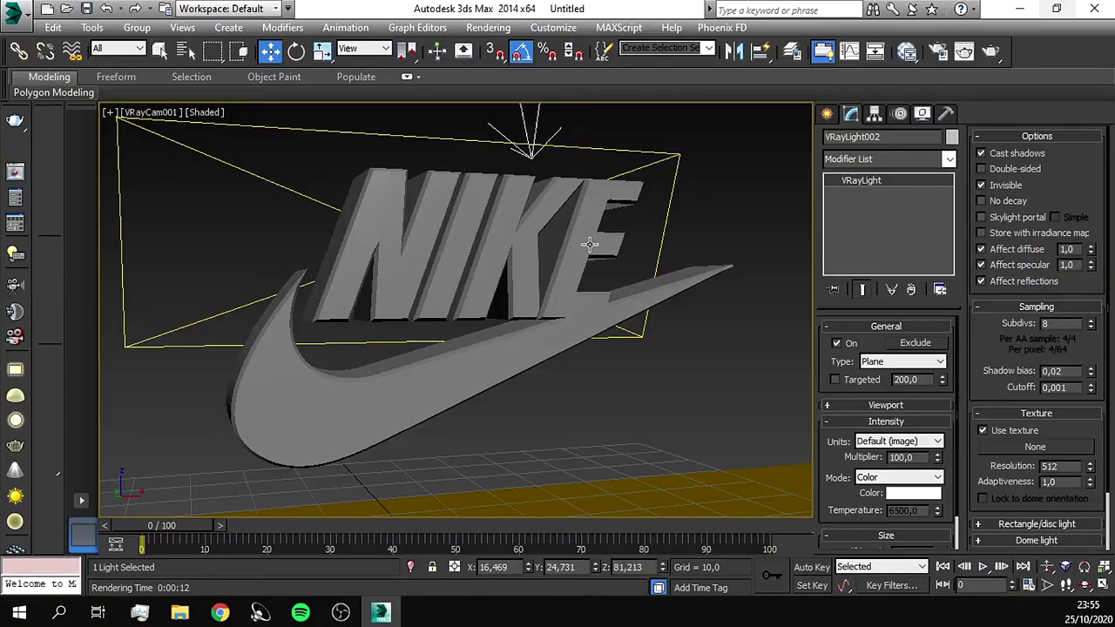
Rotate the NIKE Logo group to a slightly more angled pose and zoom into its test render.
alt+middle_drag(517, 256, 453, 261)
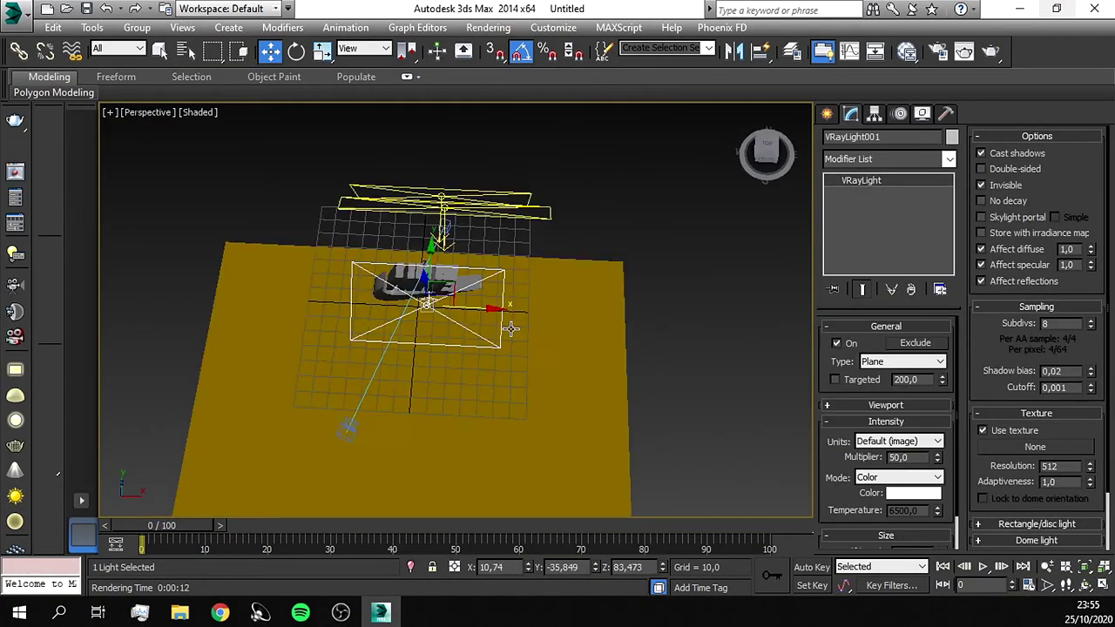
key(c)
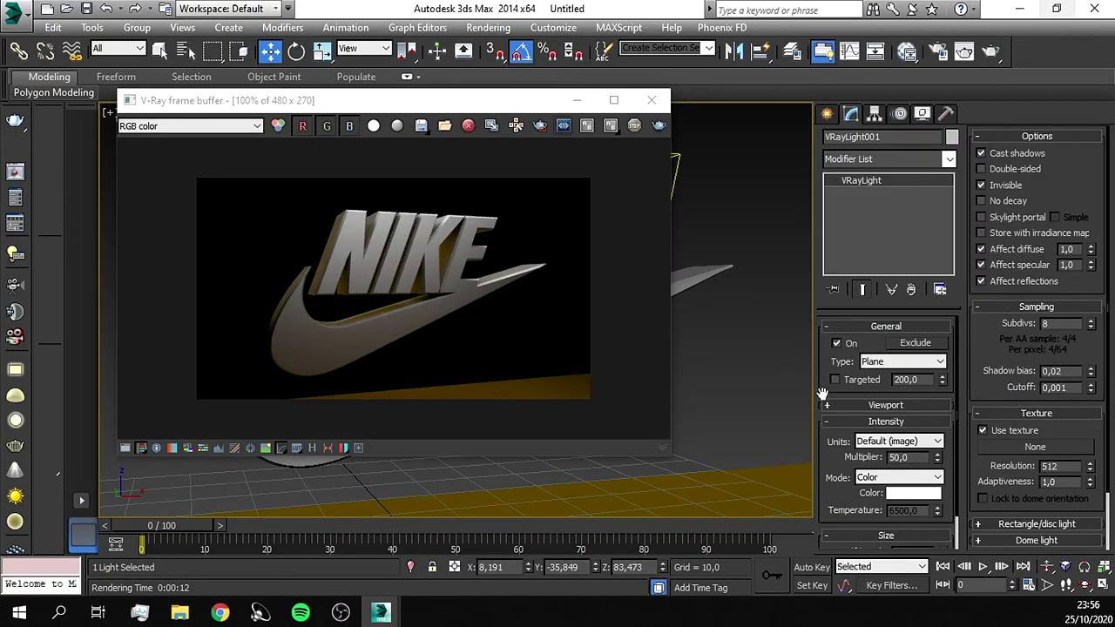
click(655, 104)
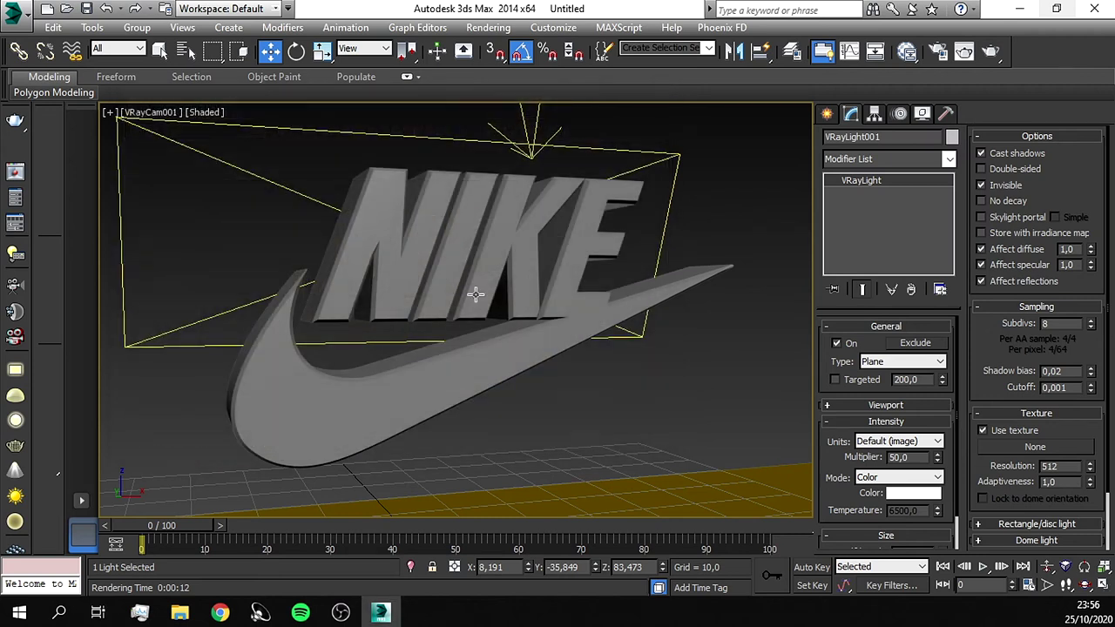
click(393, 269)
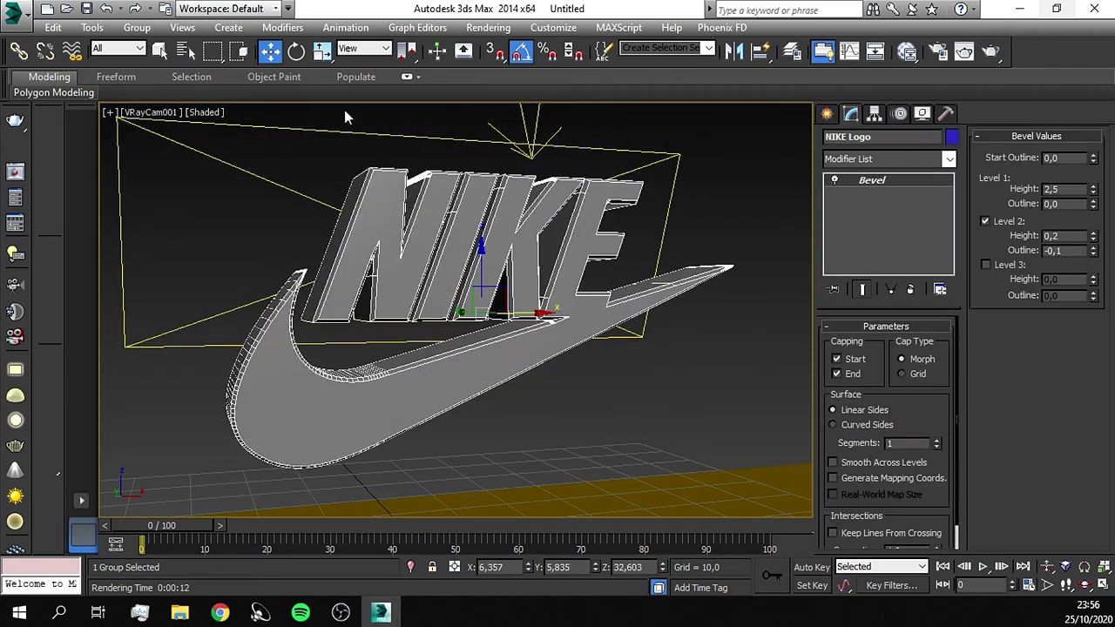
click(296, 52)
mouse_move(519, 270)
mouse_down()
mouse_move(502, 255)
mouse_move(514, 287)
mouse_move(558, 331)
mouse_up()
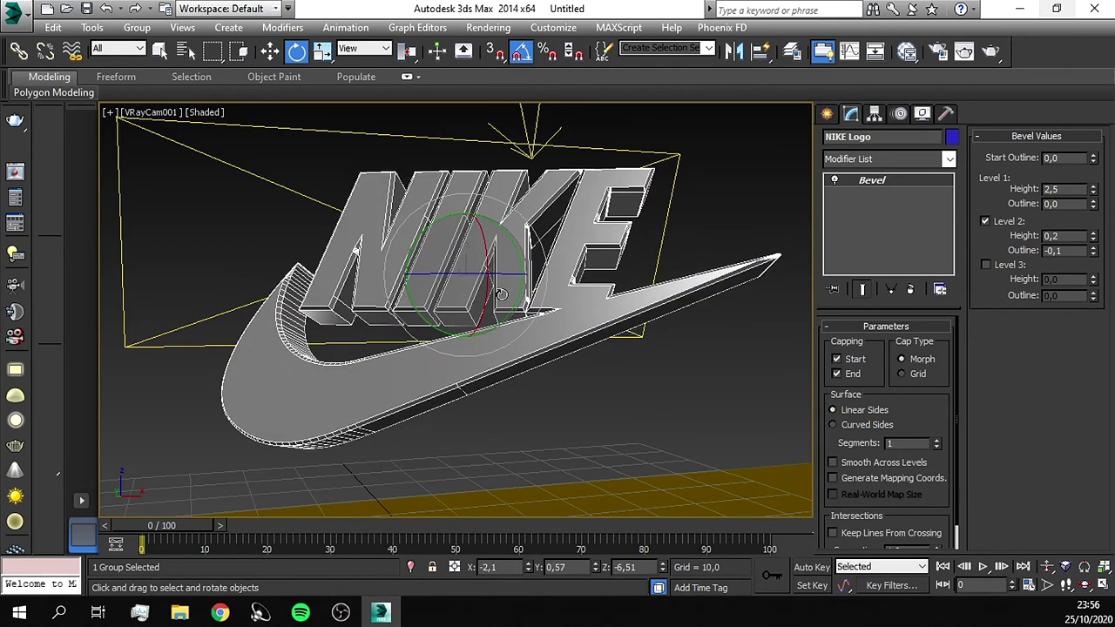
key(shift+q)
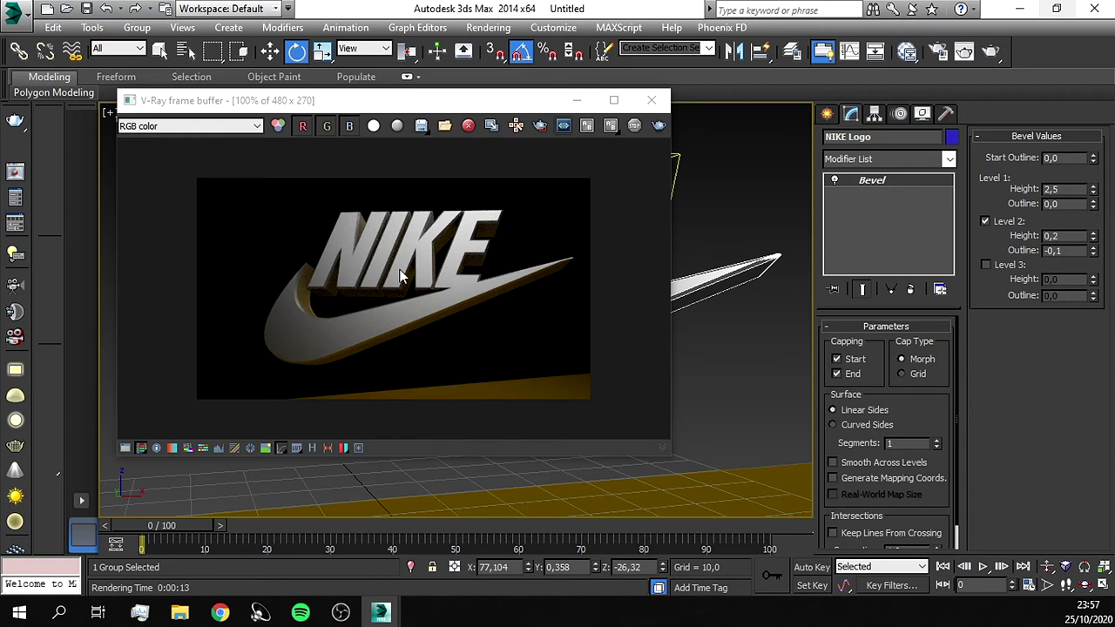
scroll(400, 277, up, 1)
mouse_move(378, 275)
middle_down()
mouse_move(395, 291)
mouse_move(425, 287)
mouse_move(409, 228)
mouse_move(357, 226)
mouse_move(358, 273)
mouse_move(363, 262)
middle_up()
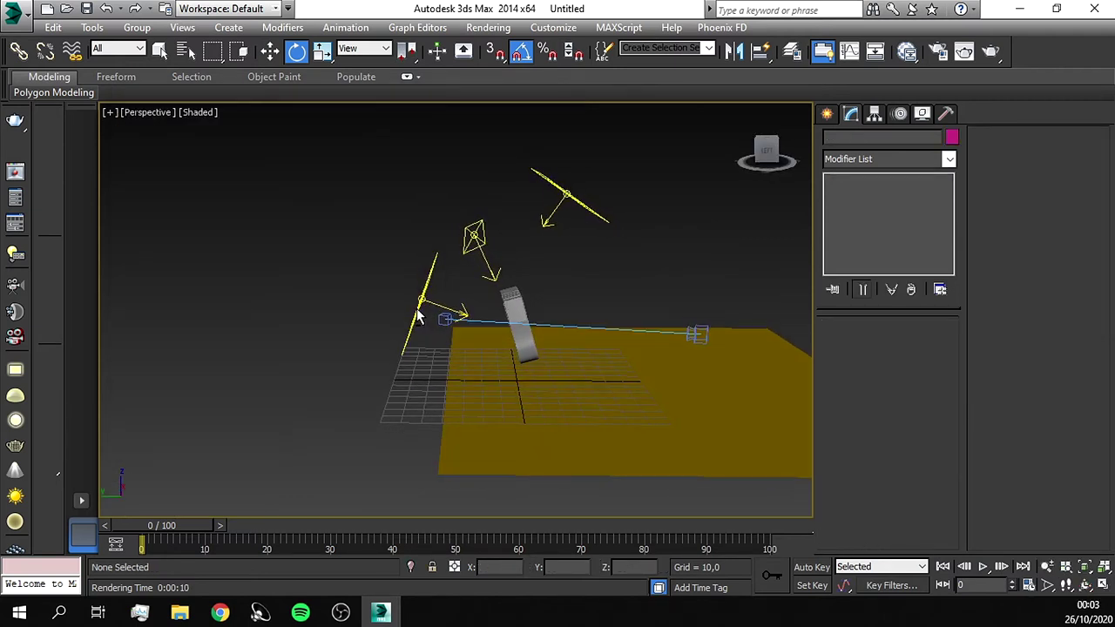
Shift-drag the top plane light to create the copy VRayLight004.
mouse_move(418, 318)
alt+middle_down()
mouse_move(331, 323)
mouse_move(281, 312)
mouse_move(357, 309)
mouse_move(477, 275)
alt+middle_up()
click(551, 185)
alt+middle_drag(551, 184, 224, 79)
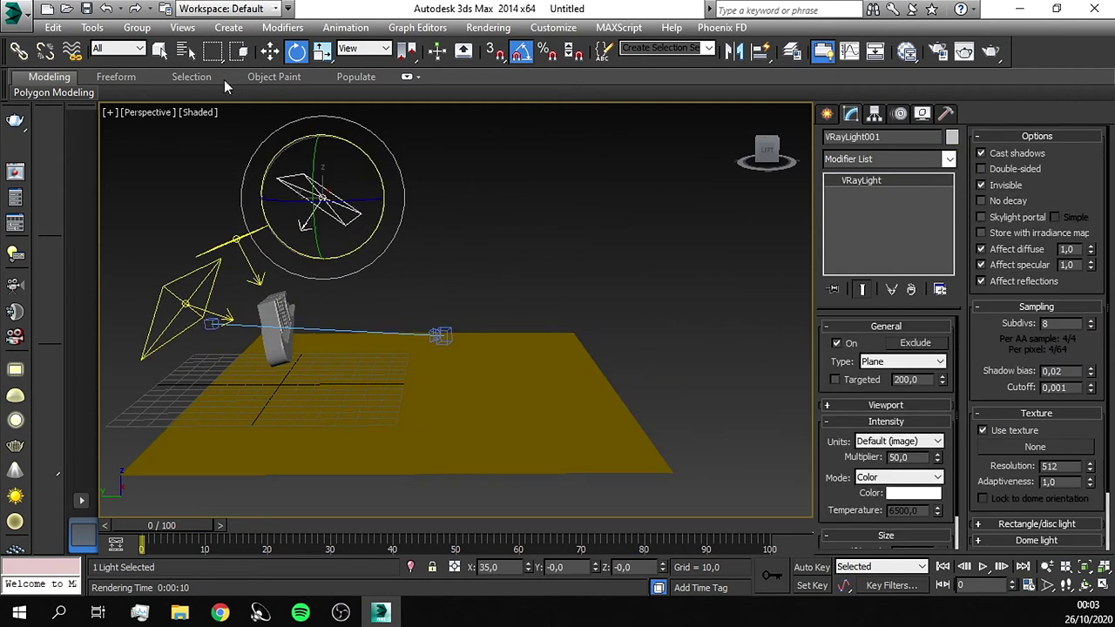
click(261, 52)
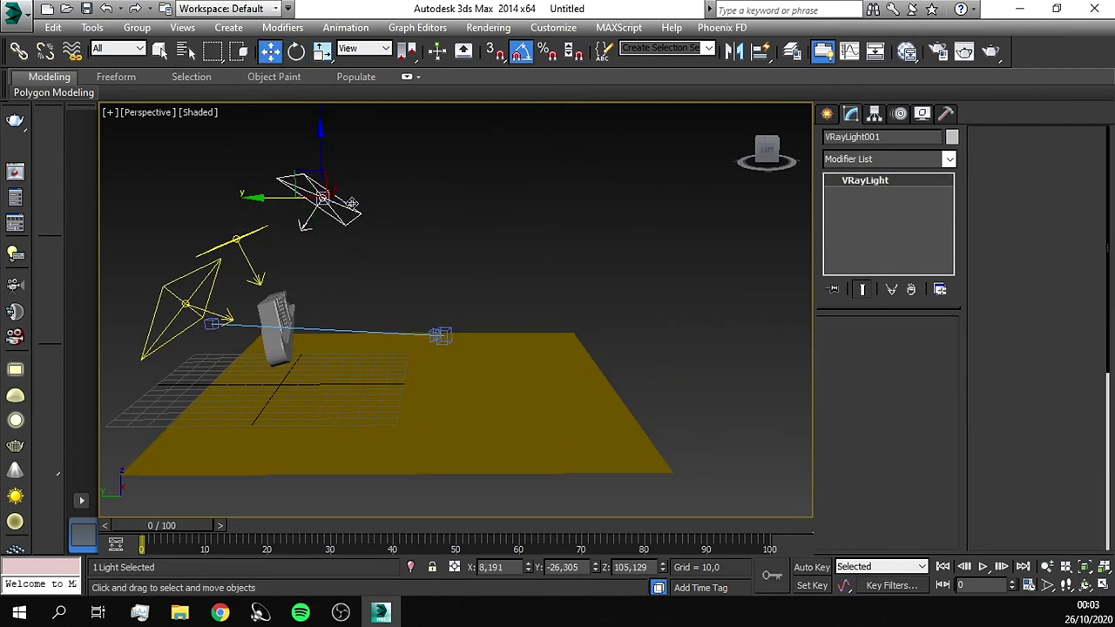
shift+drag(292, 196, 424, 195)
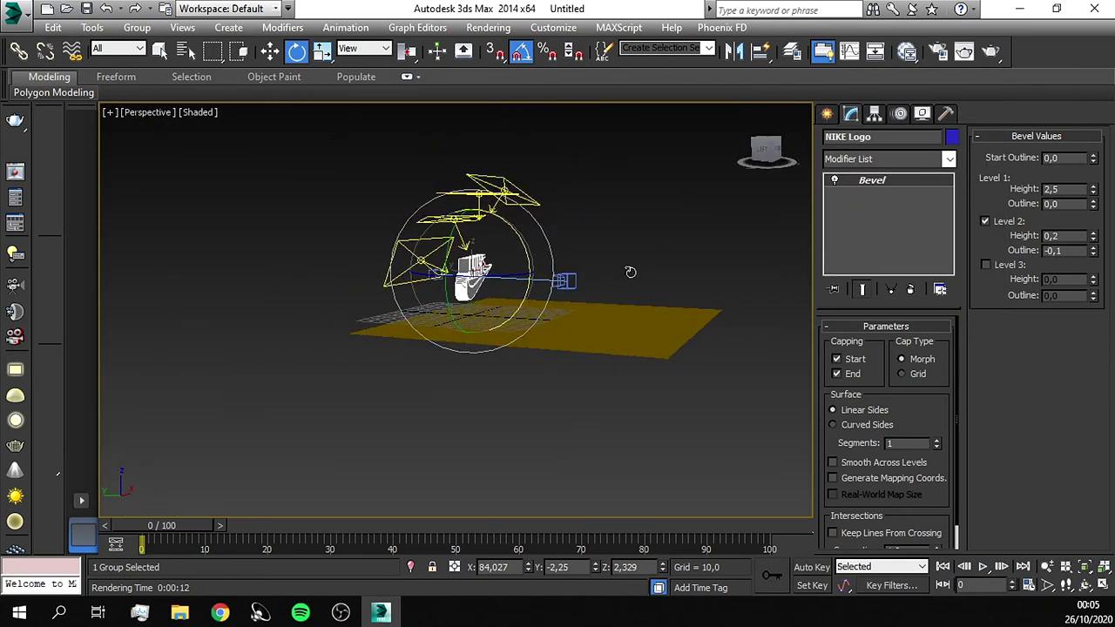
Set the VRayCam001 f-number to 5.
click(565, 280)
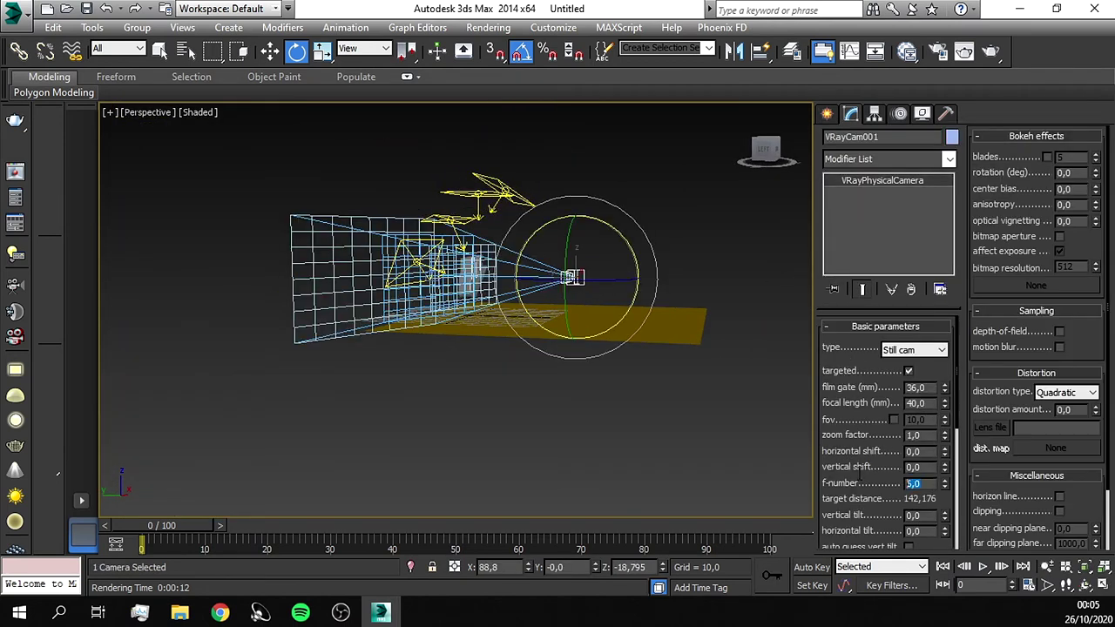
text(5)
key(Return)
click(575, 190)
mouse_move(575, 190)
alt+middle_down()
mouse_move(468, 304)
mouse_move(272, 322)
mouse_move(375, 316)
mouse_move(331, 316)
mouse_move(480, 343)
mouse_move(523, 321)
mouse_move(429, 235)
mouse_move(391, 229)
alt+middle_up()
Check each light in turn, including the new copy and the yellow light.
click(389, 229)
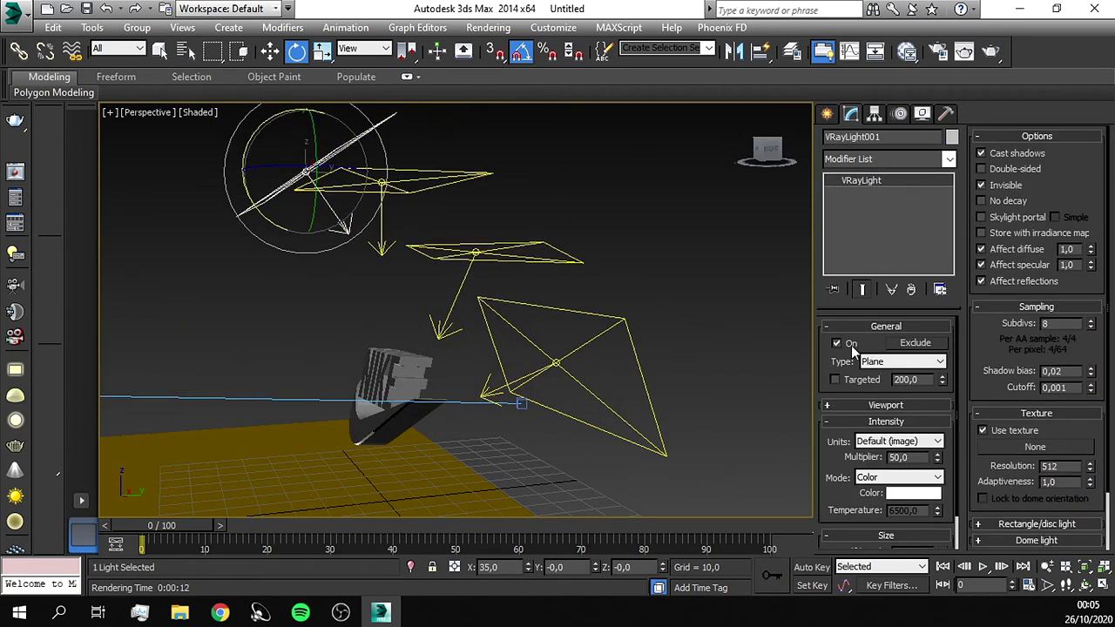
click(426, 180)
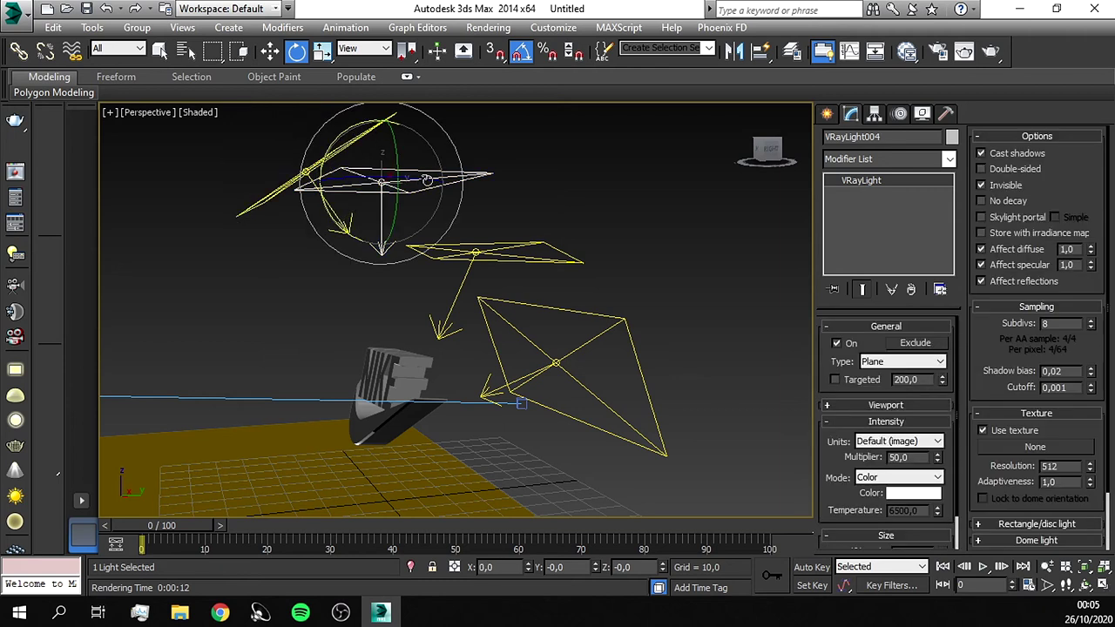
click(548, 361)
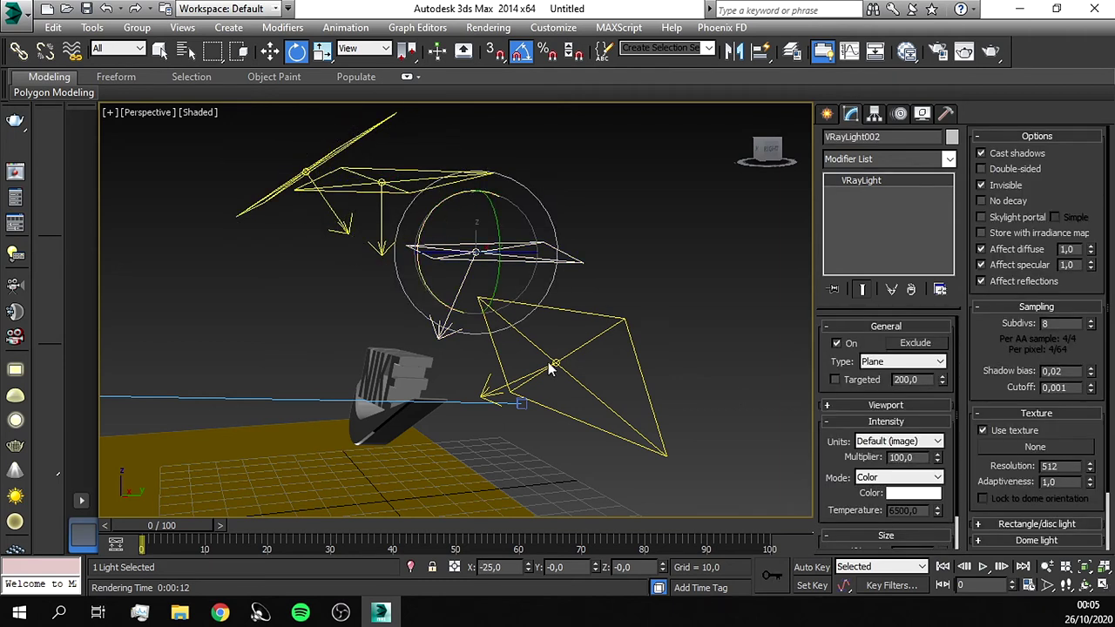
click(585, 336)
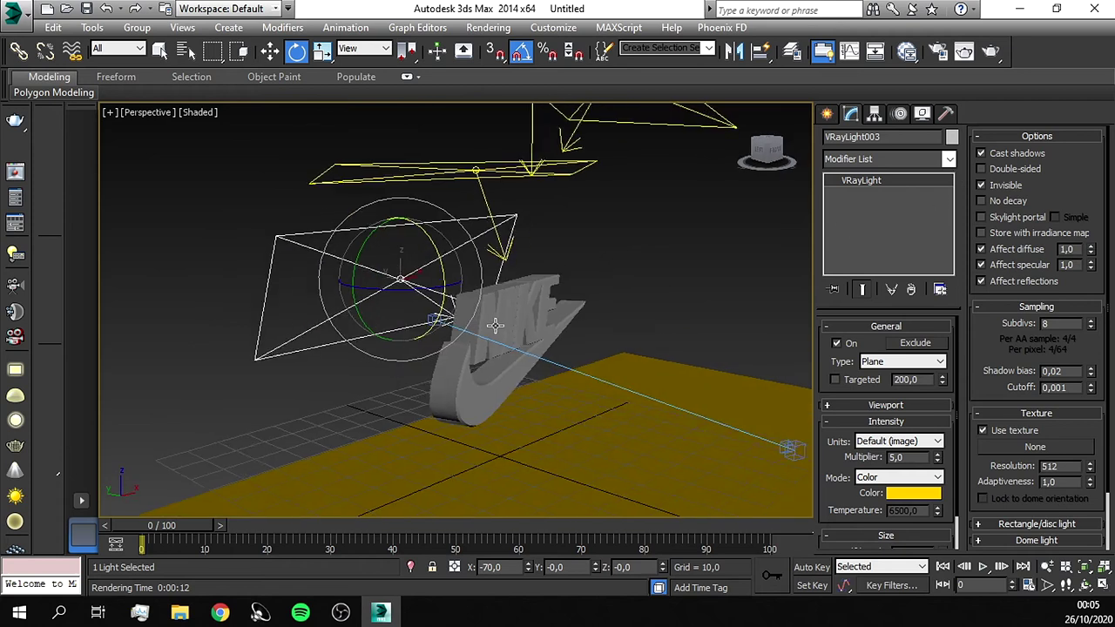
Return to the camera view and open Render Setup.
key(c)
click(488, 27)
click(497, 61)
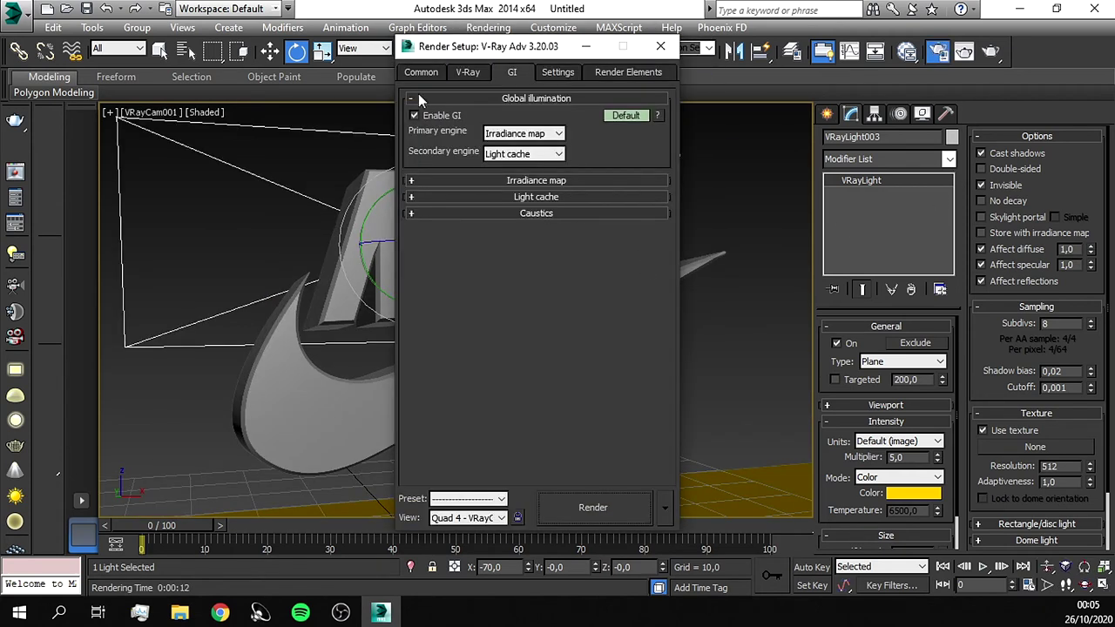
Render the VRayCam001 view and zoom in to inspect the NIKE letters.
click(418, 74)
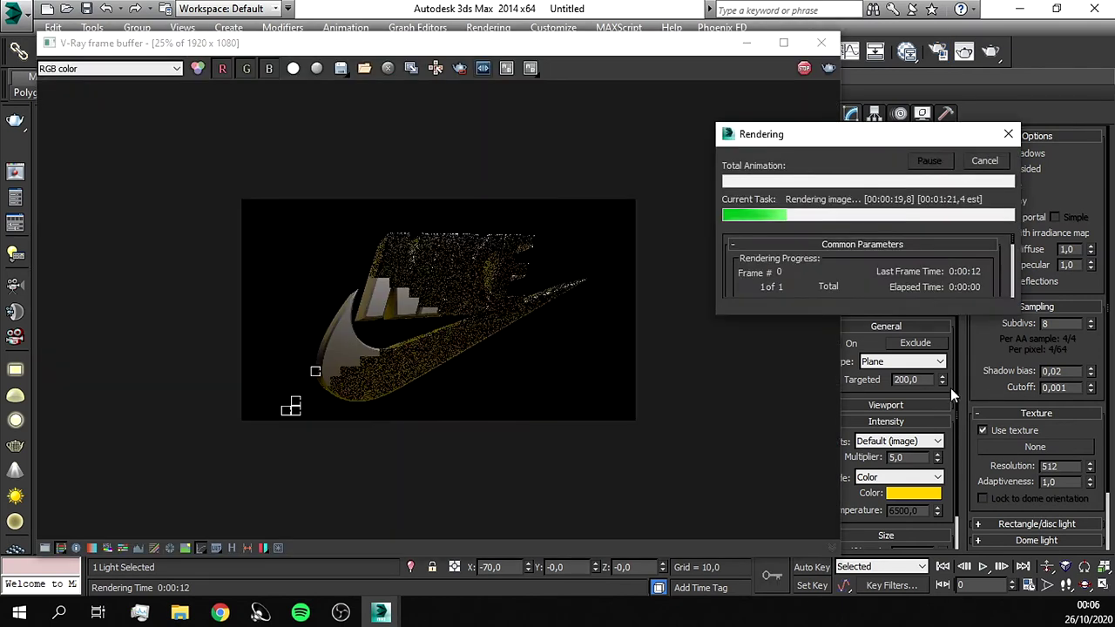
scroll(356, 339, up, 2)
mouse_move(355, 340)
middle_down()
mouse_move(413, 355)
mouse_move(494, 422)
middle_up()
scroll(481, 278, down, 1)
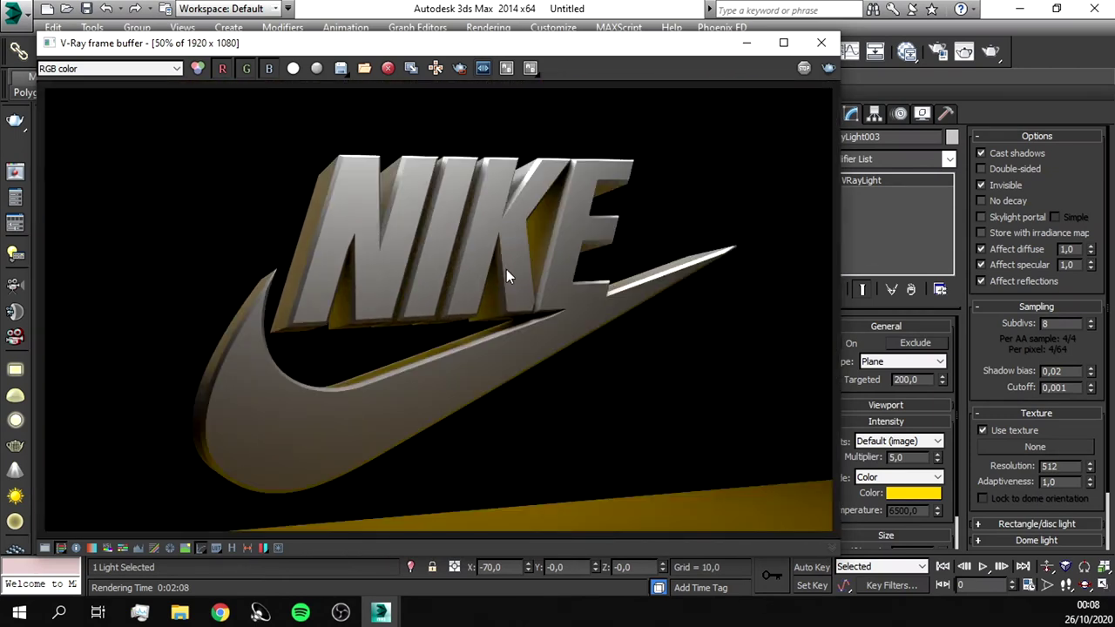
Save the 1920x1080 render as a PNG image named 3D.
click(341, 69)
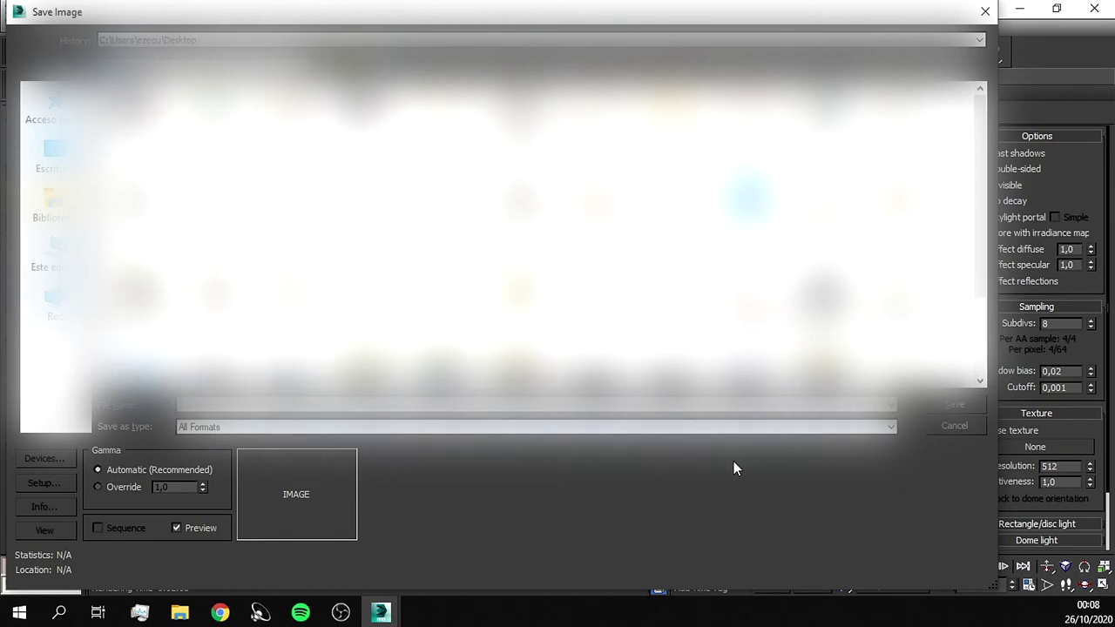
click(889, 431)
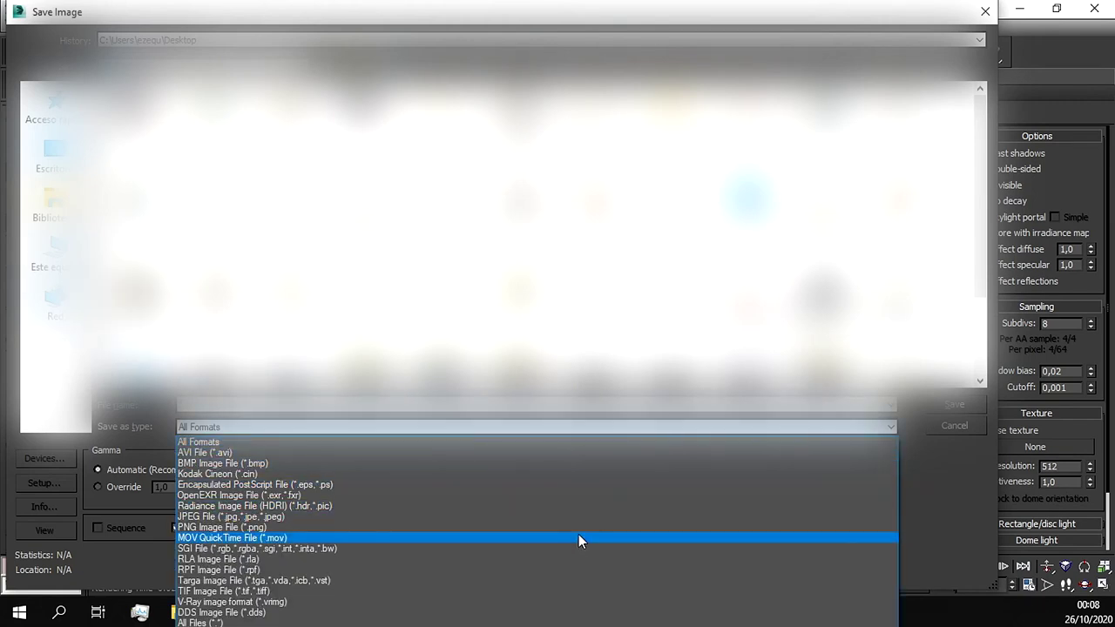
click(571, 528)
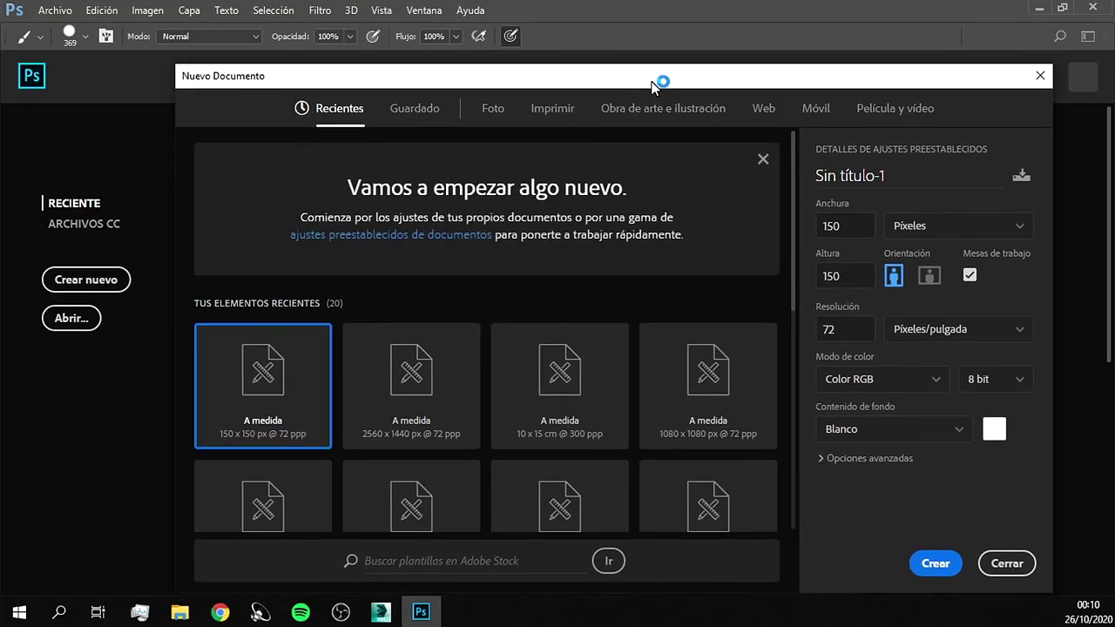
drag(651, 84, 637, 50)
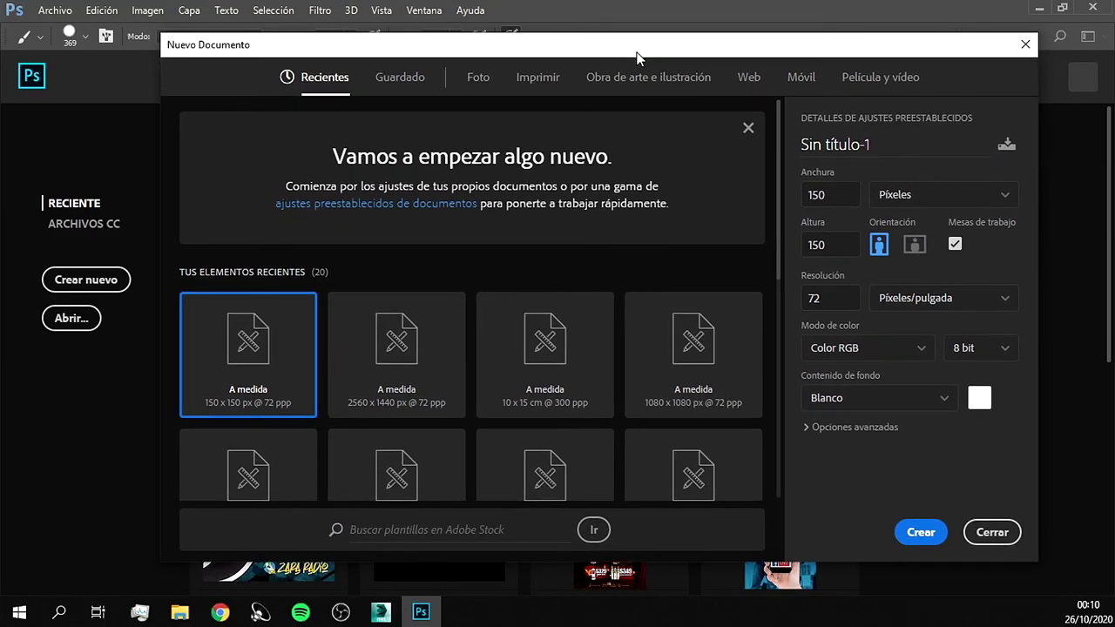
Create a 1920×1080 Web - Grande document and drop the 3D LOGO Nike render onto it.
click(749, 80)
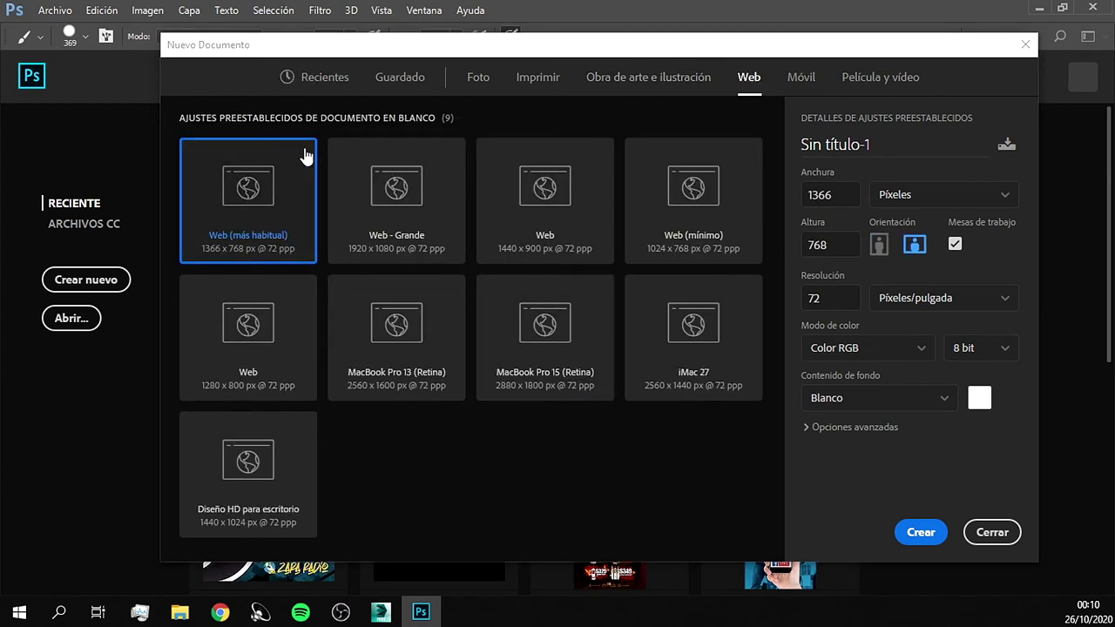
click(418, 196)
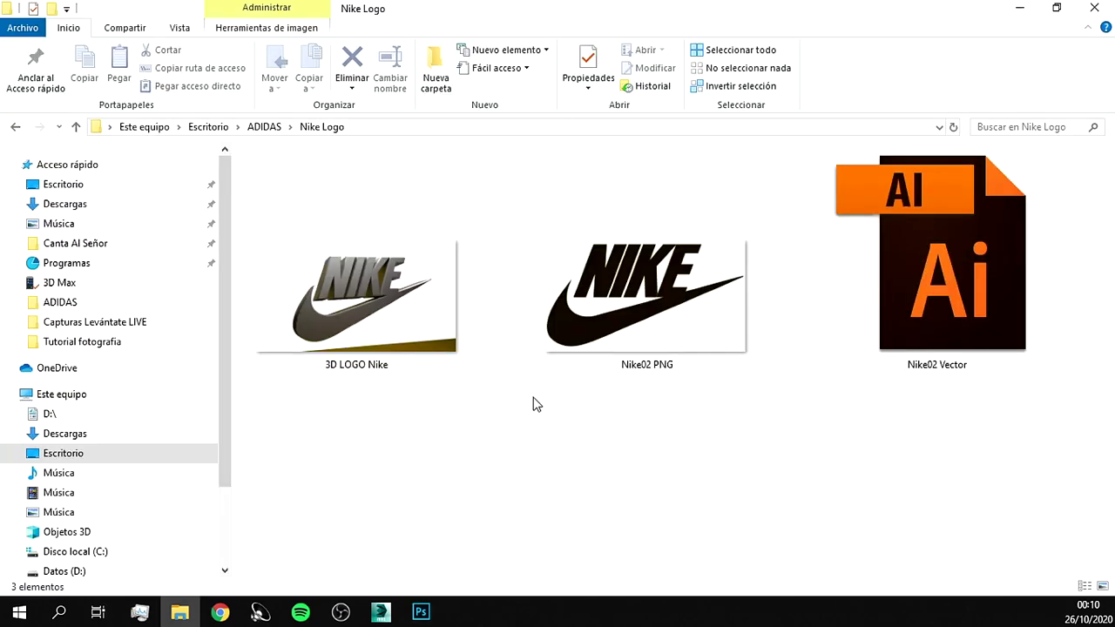
click(373, 347)
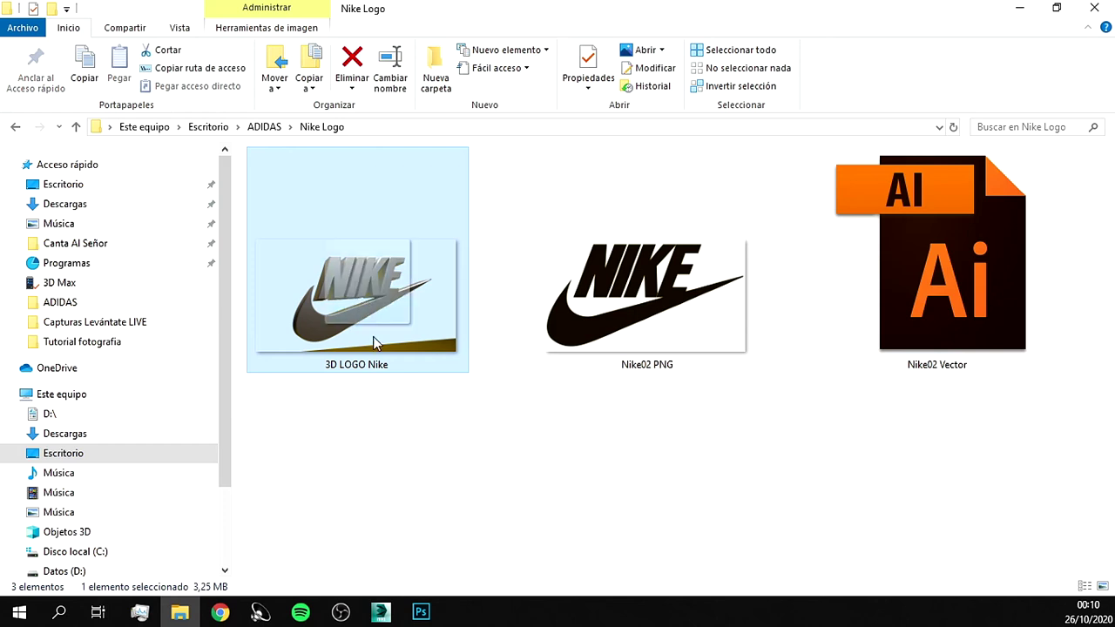
drag(372, 336, 386, 360)
drag(444, 326, 442, 329)
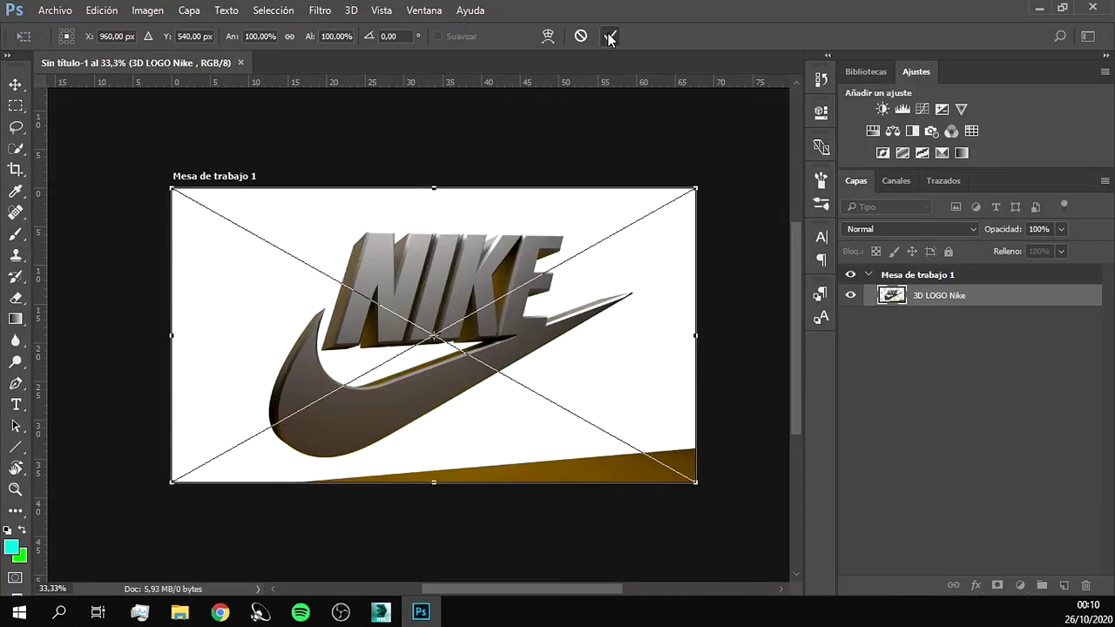
Commit the placed logo and look it over up close.
key(Return)
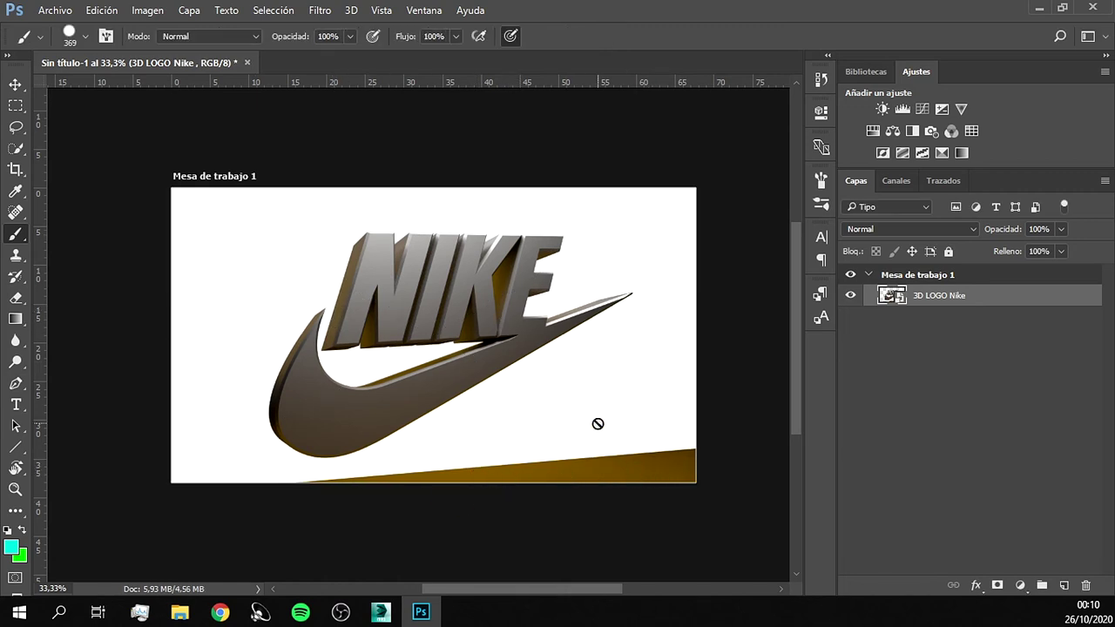
key(ctrl+plus)
mouse_move(597, 427)
mouse_down()
mouse_move(510, 322)
mouse_move(506, 334)
mouse_move(543, 374)
mouse_up()
key(ctrl+minus)
Trace the NIKE logo with the Polygonal Lasso and mask the layer to hide the floor.
key(l)
click(181, 375)
click(307, 185)
click(561, 184)
click(551, 232)
click(636, 233)
click(490, 387)
click(182, 378)
click(997, 584)
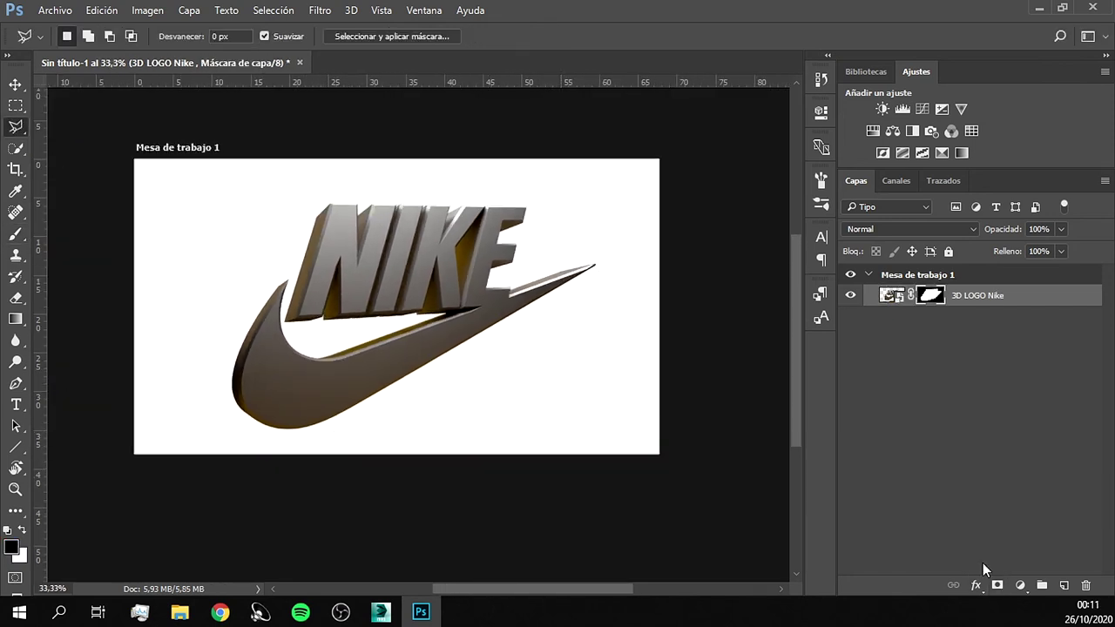
Add an empty Capa 1 layer beneath the 3D LOGO Nike layer.
click(1064, 585)
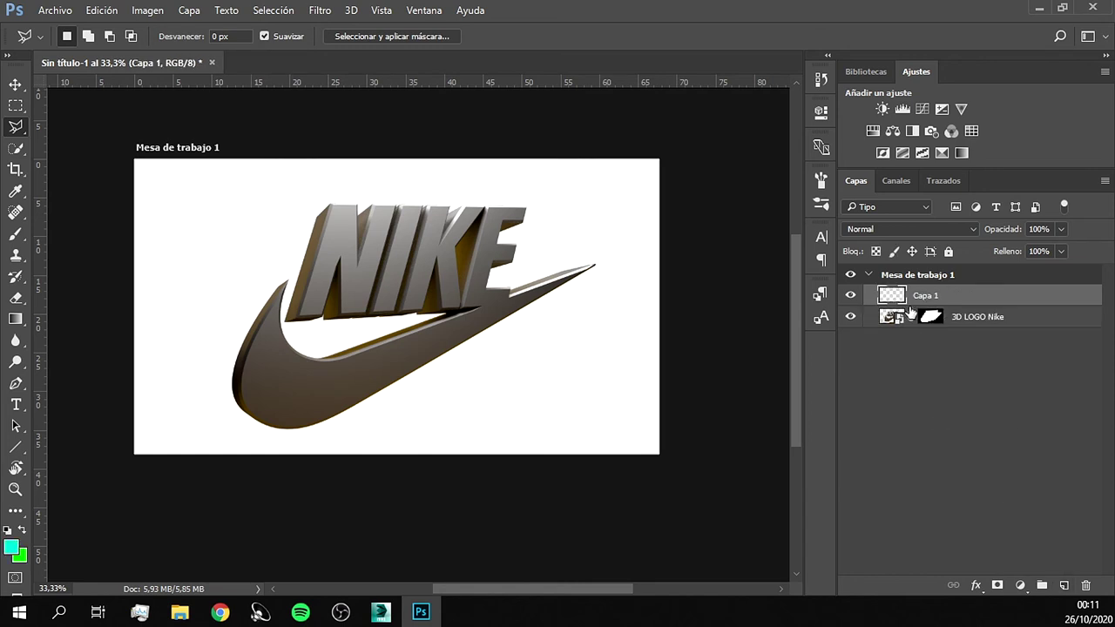
drag(923, 296, 928, 332)
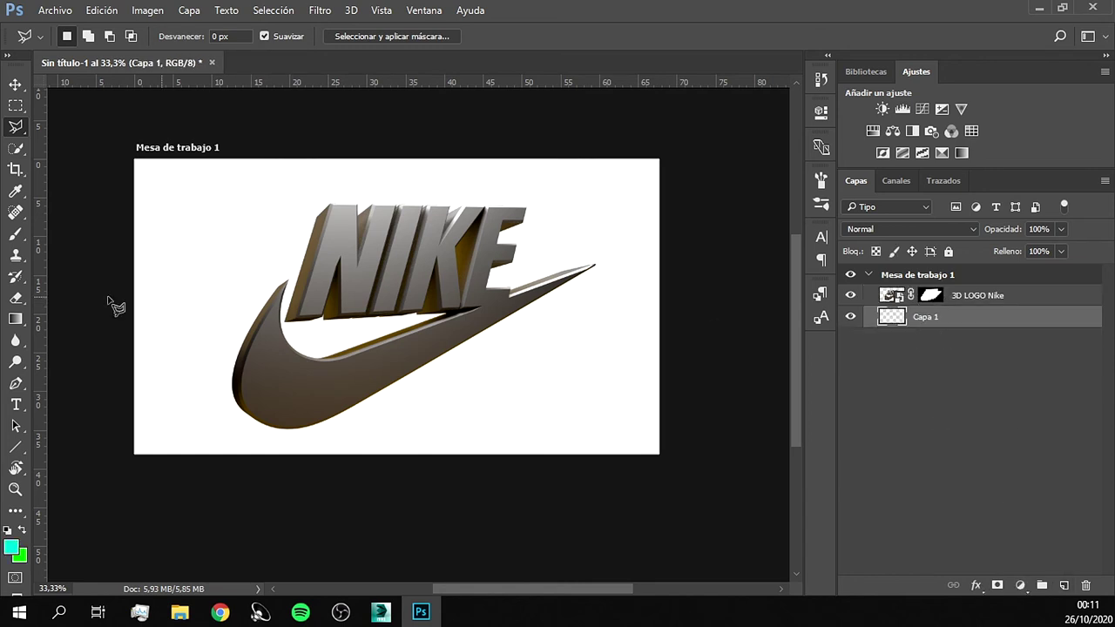
click(18, 323)
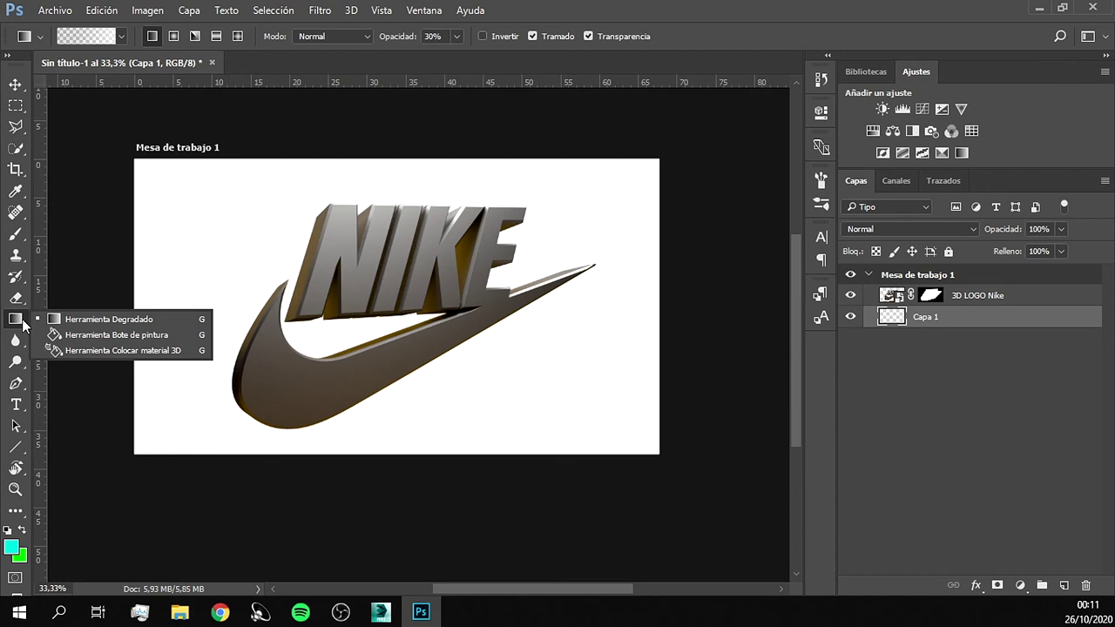
Open the Gradient Editor and load the violet-to-orange preset.
click(64, 324)
click(83, 36)
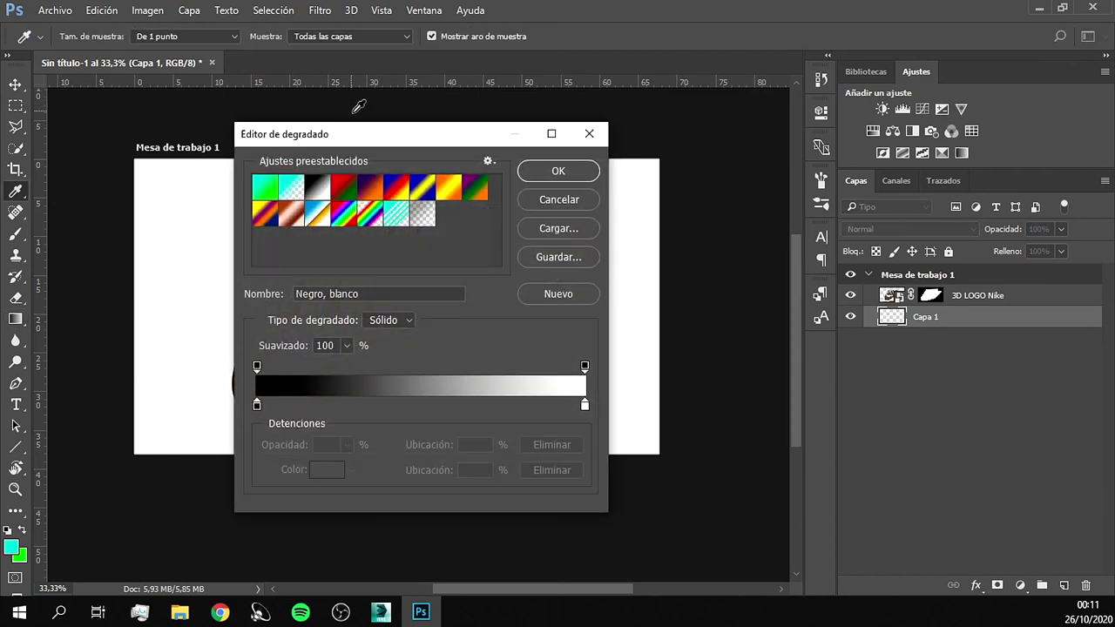
drag(359, 106, 818, 116)
click(823, 160)
Set the gradient stops to gold (ebd200) and light yellow.
double_click(701, 376)
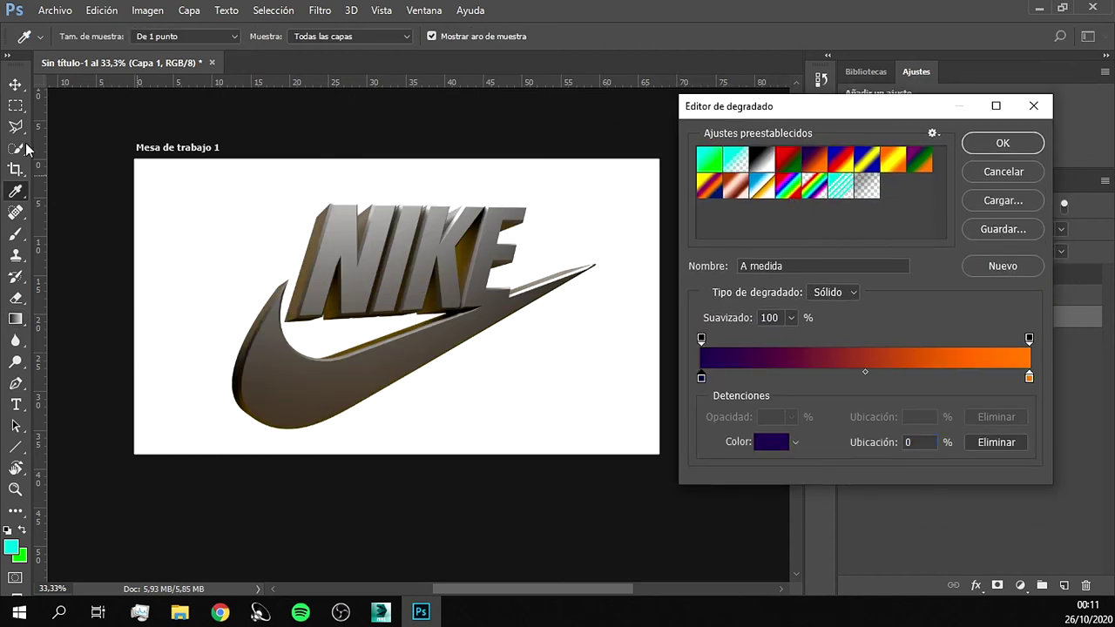
text(ebd200)
click(1028, 377)
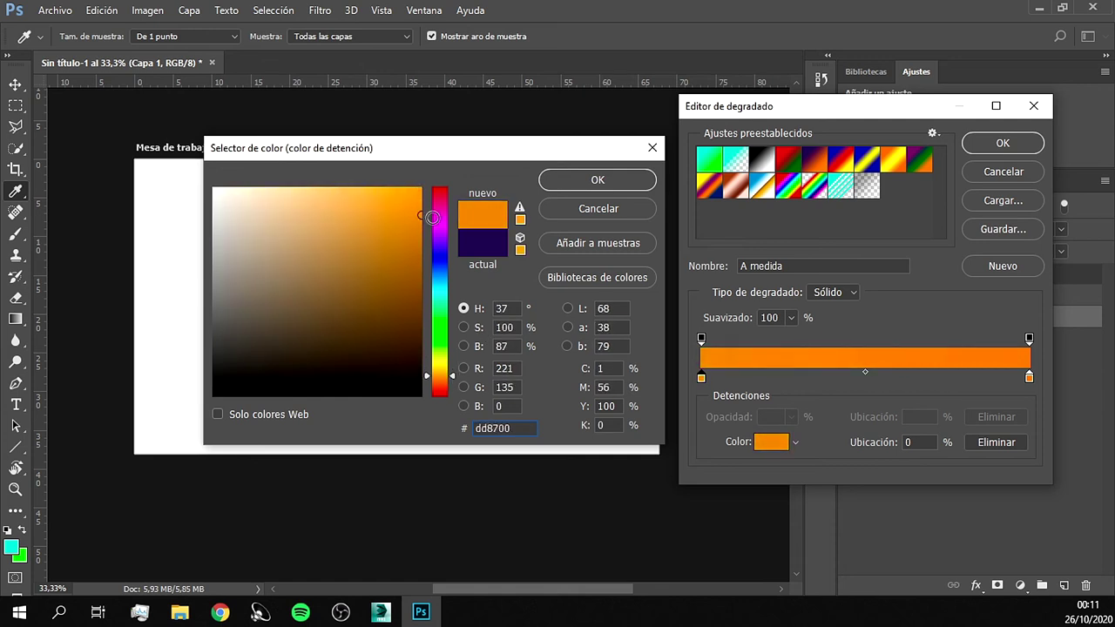
key(Return)
click(1028, 377)
click(771, 441)
click(440, 369)
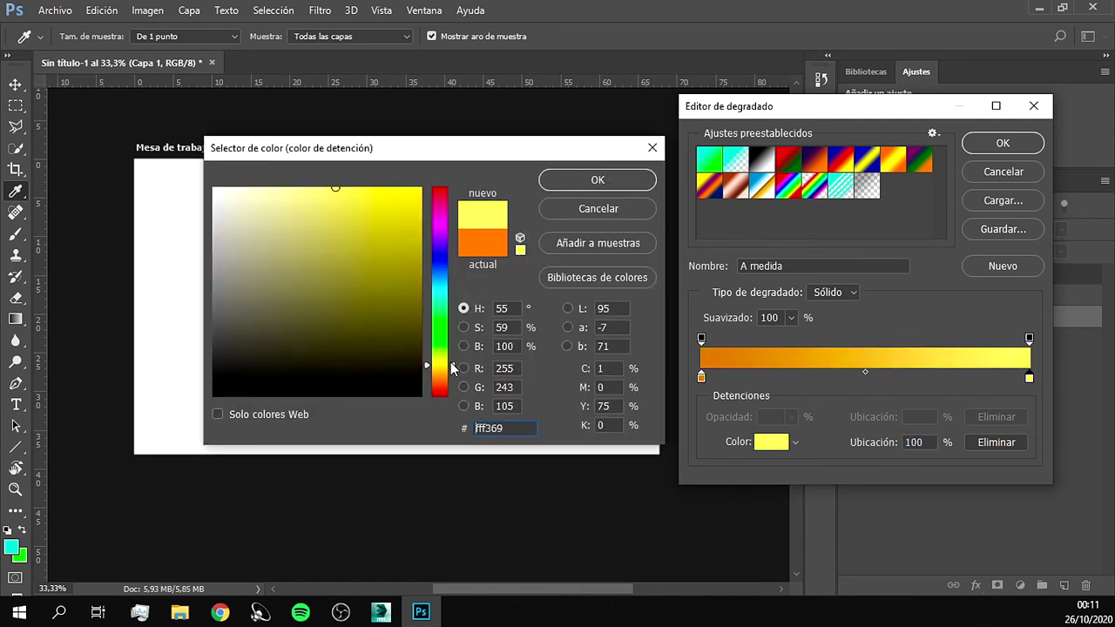
click(308, 187)
key(Return)
double_click(701, 376)
drag(440, 380, 440, 370)
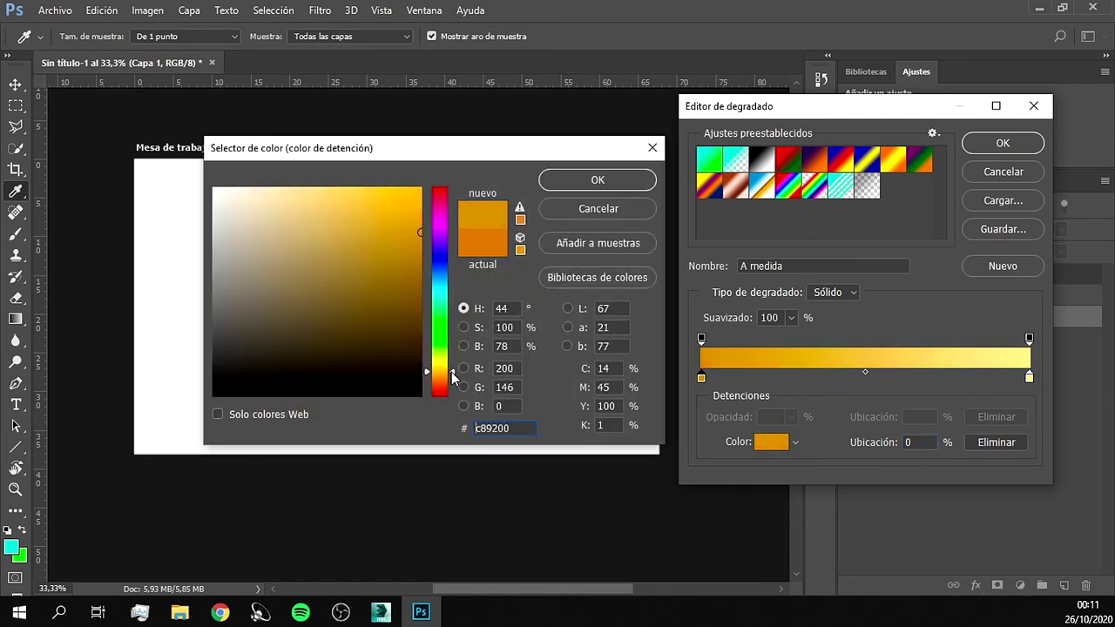
click(630, 180)
key(Return)
Drag the gradient vertically across Capa 1, light yellow on top and gold below.
alt+scroll(351, 418, up, 3)
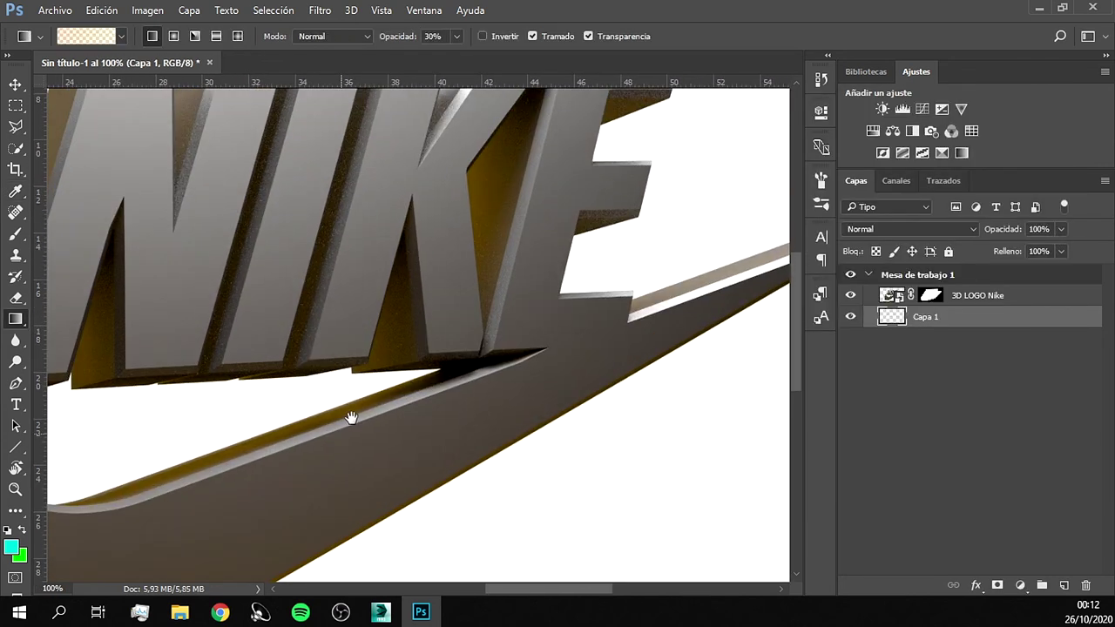
alt+scroll(472, 318, down, 3)
drag(428, 518, 425, 209)
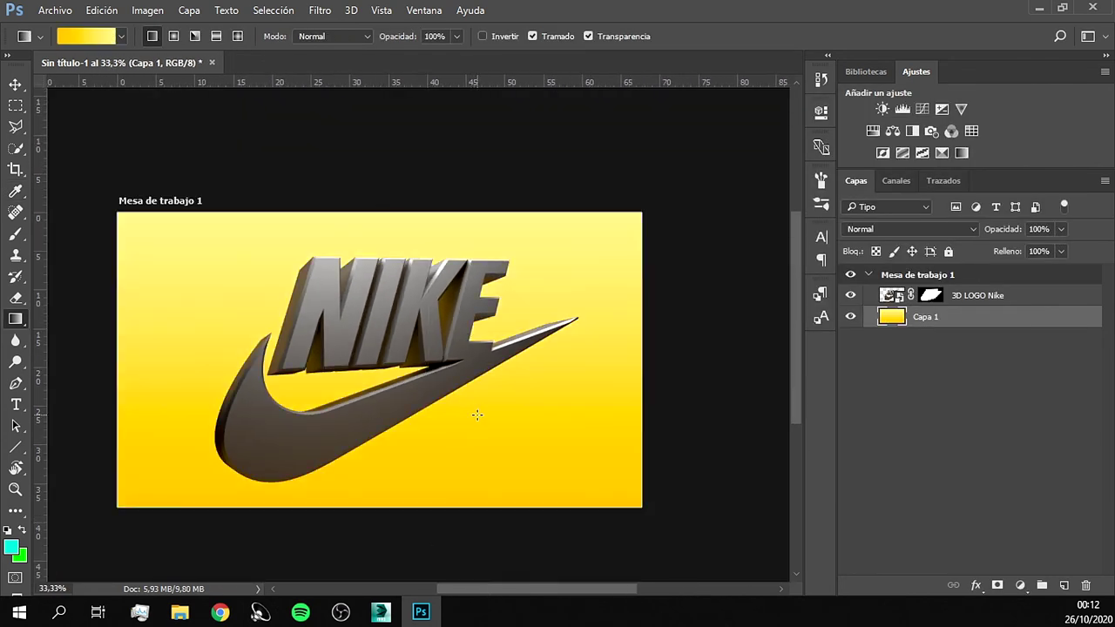
alt+scroll(477, 415, down, 2)
alt+scroll(480, 423, up, 2)
mouse_move(445, 438)
mouse_down()
mouse_move(521, 351)
mouse_move(488, 368)
mouse_up()
Add Curvas 1 and pull the curve midpoint down to deepen the gradient toward orange.
click(921, 110)
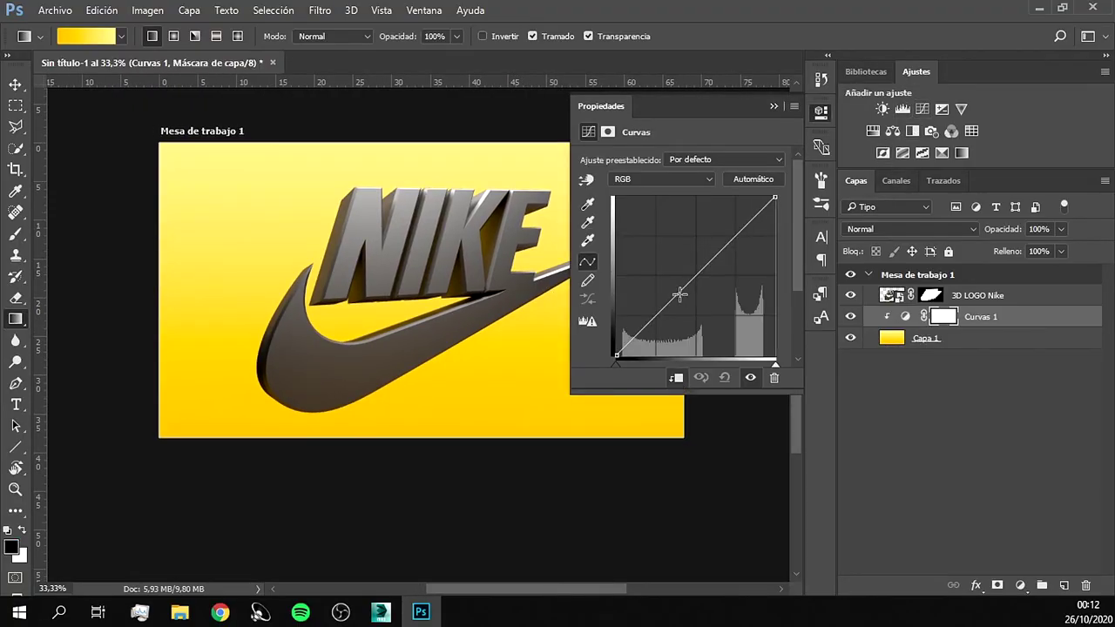
drag(679, 295, 691, 307)
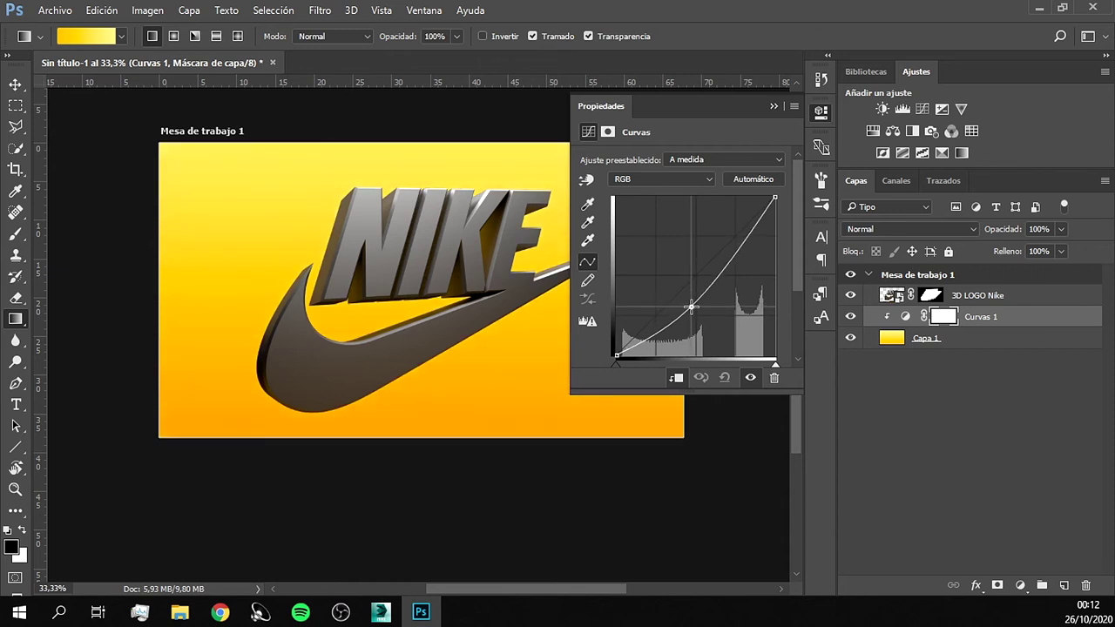
click(821, 113)
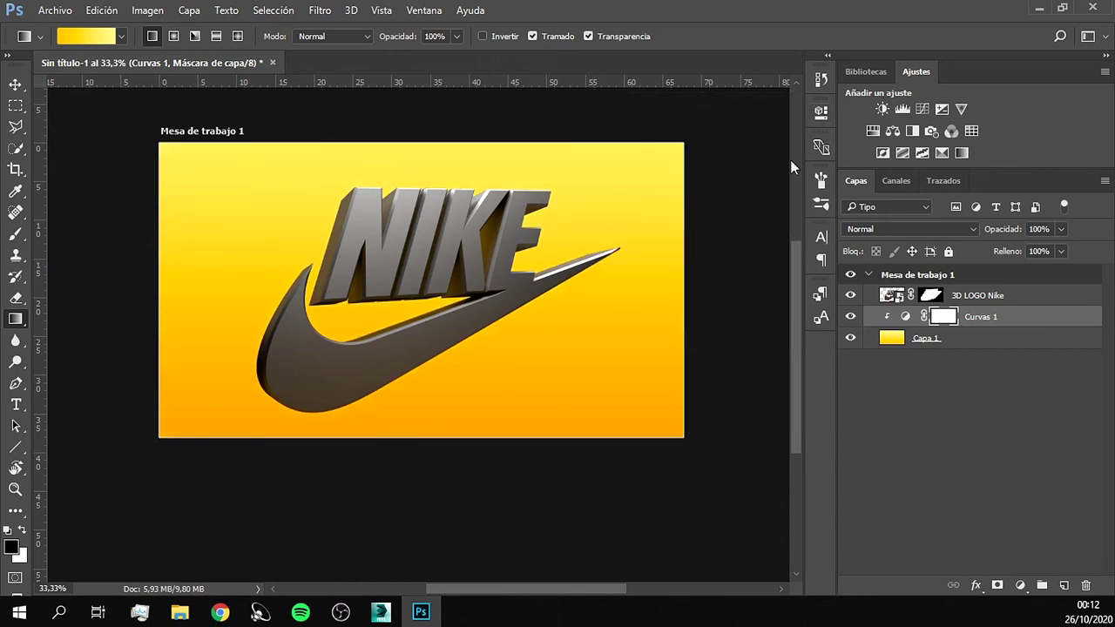
click(994, 300)
Convert the logo layer to a smart object, scale it to 88.04% and nudge it up-right.
right_click(994, 299)
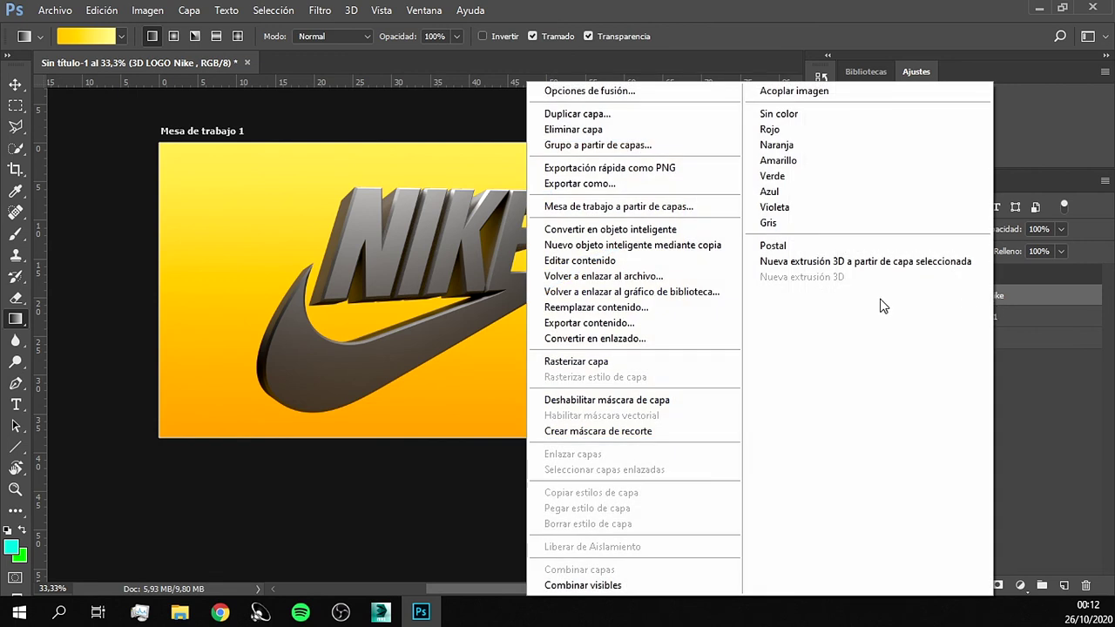
click(722, 231)
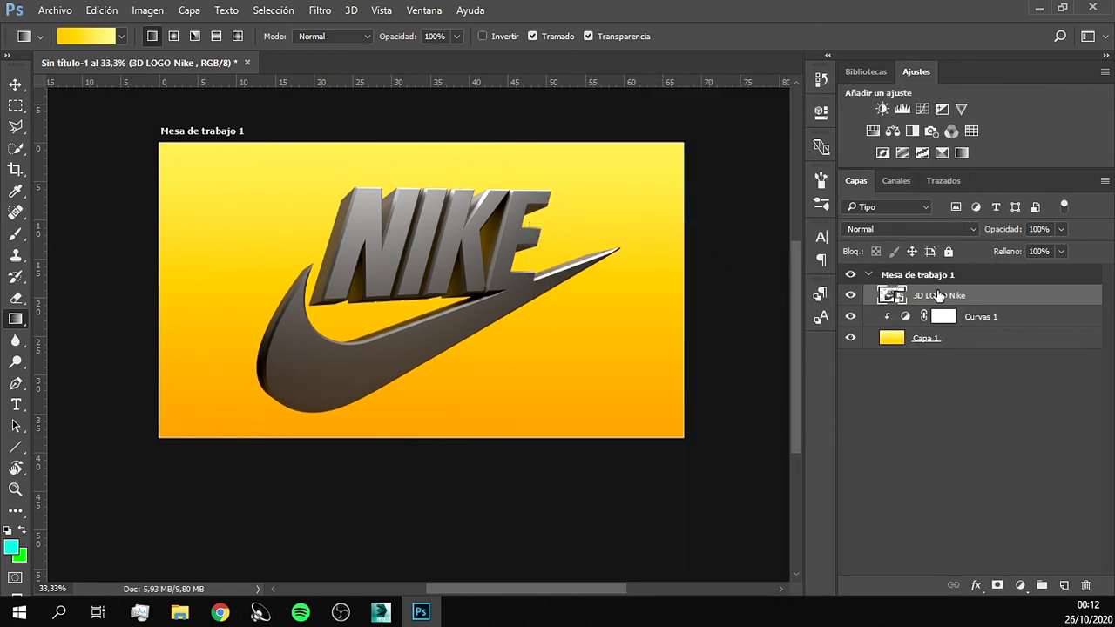
key(ctrl+t)
drag(658, 186, 608, 213)
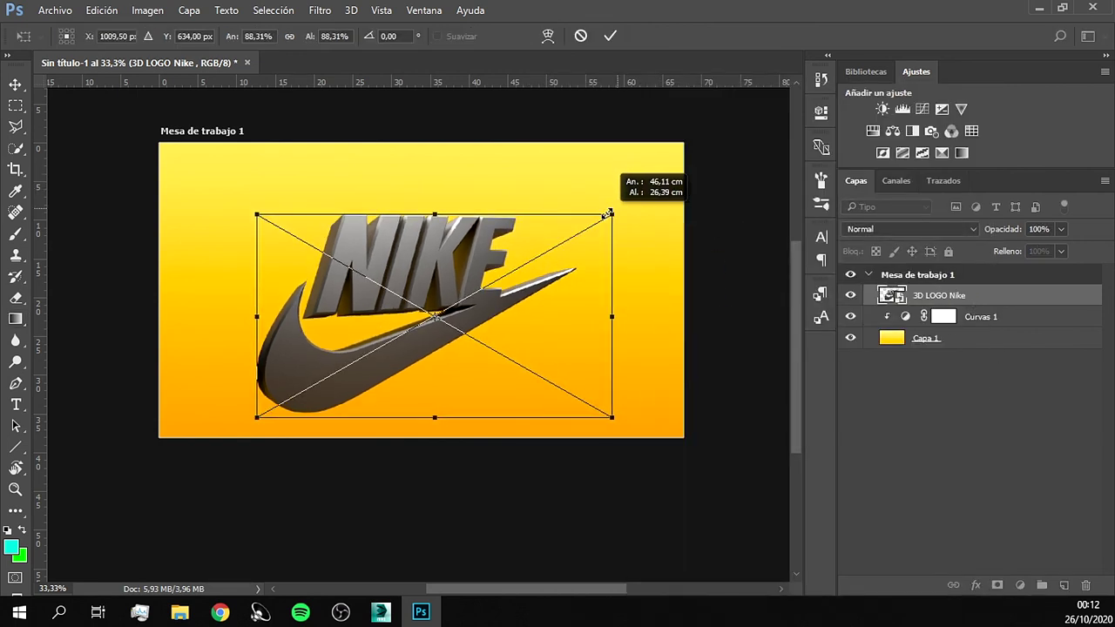
drag(579, 270, 591, 256)
key(Return)
Add a Curvas 2 adjustment clipped to the 3D LOGO Nike layer.
key(g)
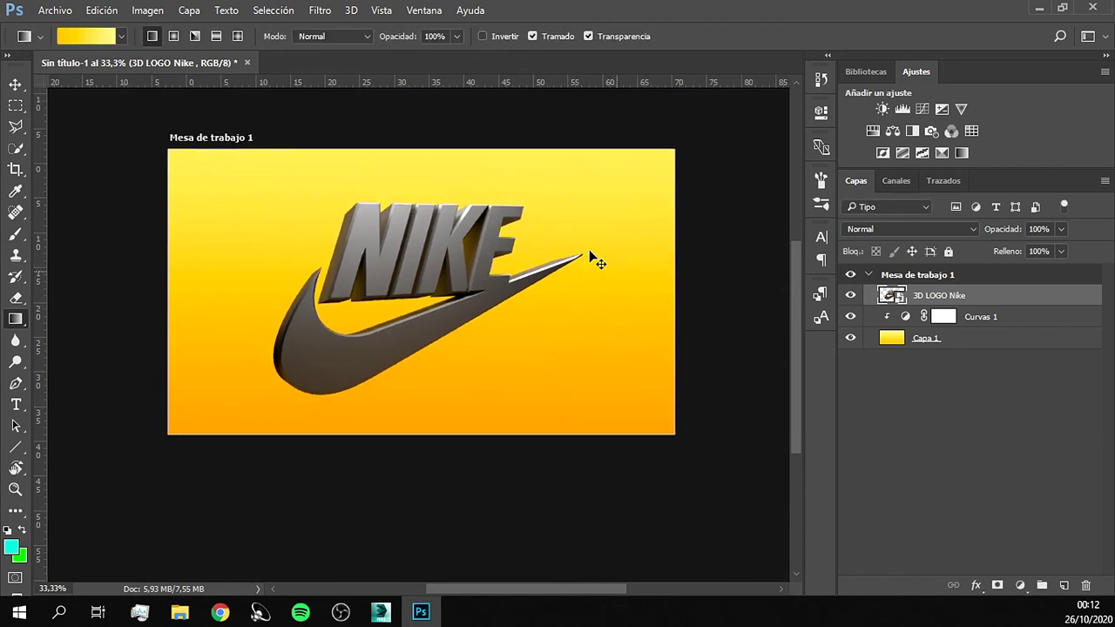
key(ctrl+minus)
key(ctrl+plus)
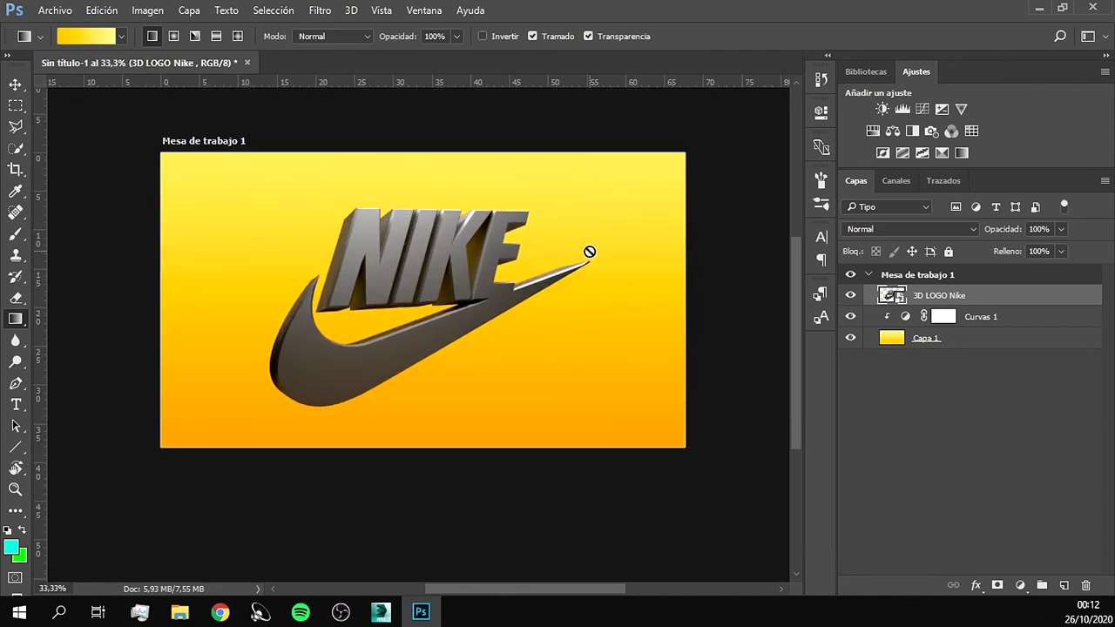
click(925, 109)
click(676, 378)
Raise the Curvas 2 curve and add a lower point for an S-curve, then zoom into the logo.
drag(729, 240, 719, 223)
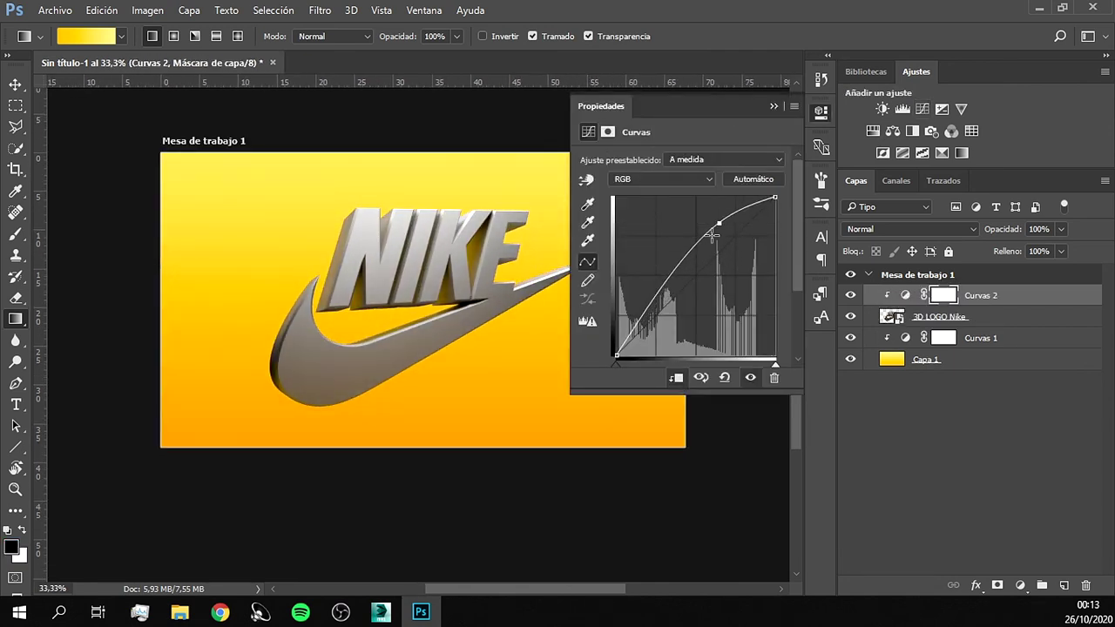
drag(674, 284, 675, 286)
click(856, 122)
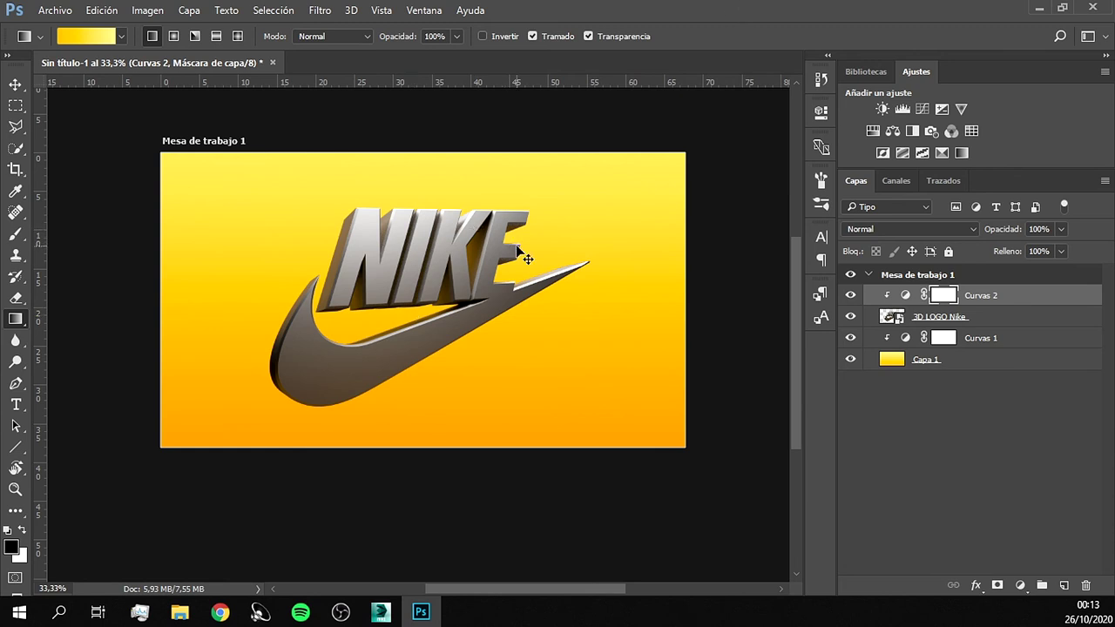
alt+scroll(520, 253, up, 3)
mouse_move(534, 236)
mouse_down()
mouse_move(473, 311)
mouse_move(487, 251)
mouse_up()
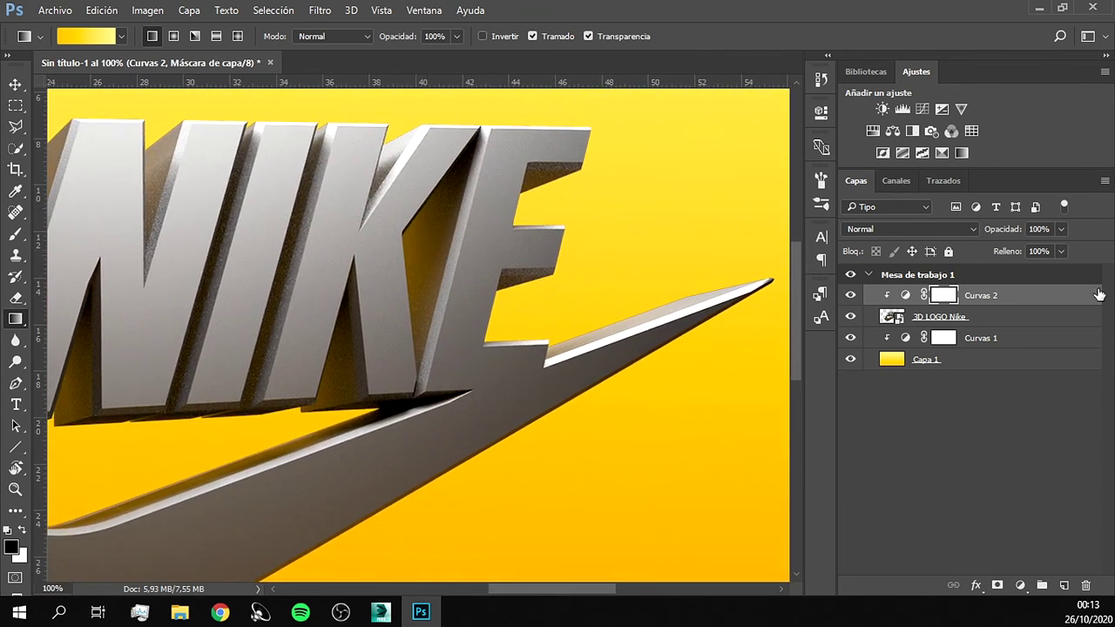
Add a Hue/Saturation adjustment clipped to the logo and drag Saturation far down to grey it.
click(873, 131)
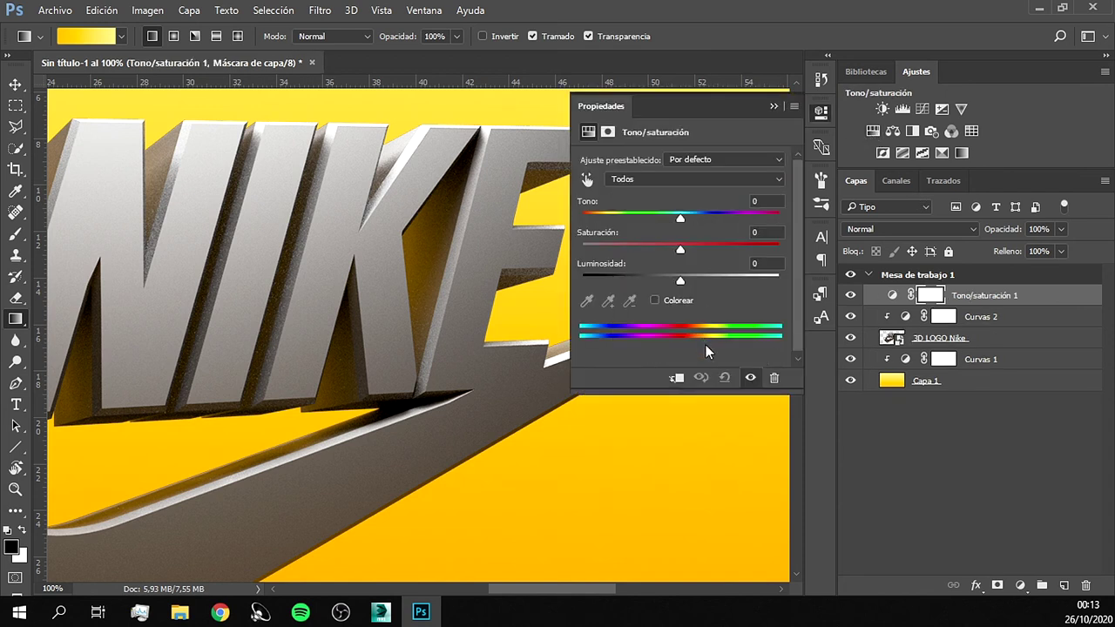
click(677, 380)
drag(680, 249, 686, 252)
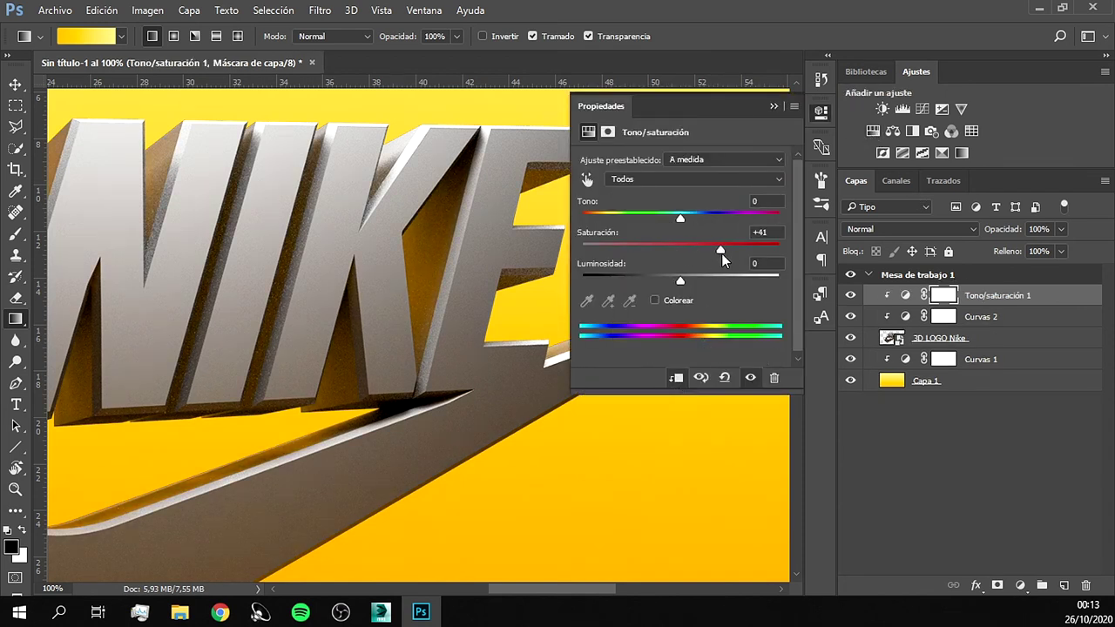
key(ctrl+minus)
key(ctrl+minus)
key(ctrl+minus)
mouse_move(722, 252)
mouse_down()
mouse_move(537, 258)
mouse_move(707, 277)
mouse_up()
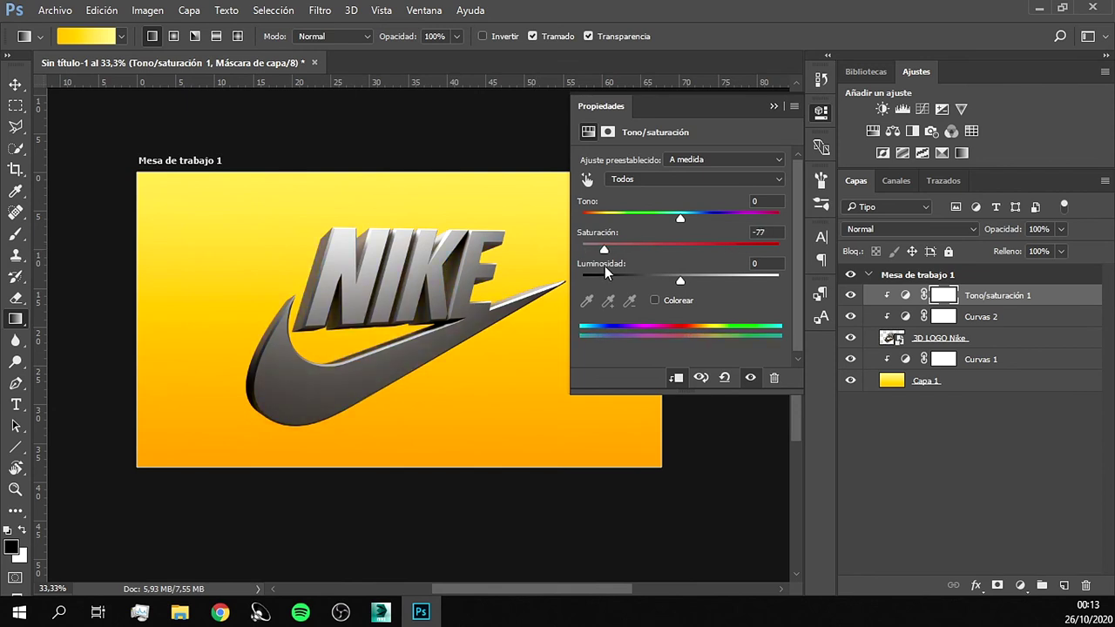
Briefly reopen the Curvas 2 curve settings, close them, and return to 25% zoom.
click(820, 115)
double_click(943, 316)
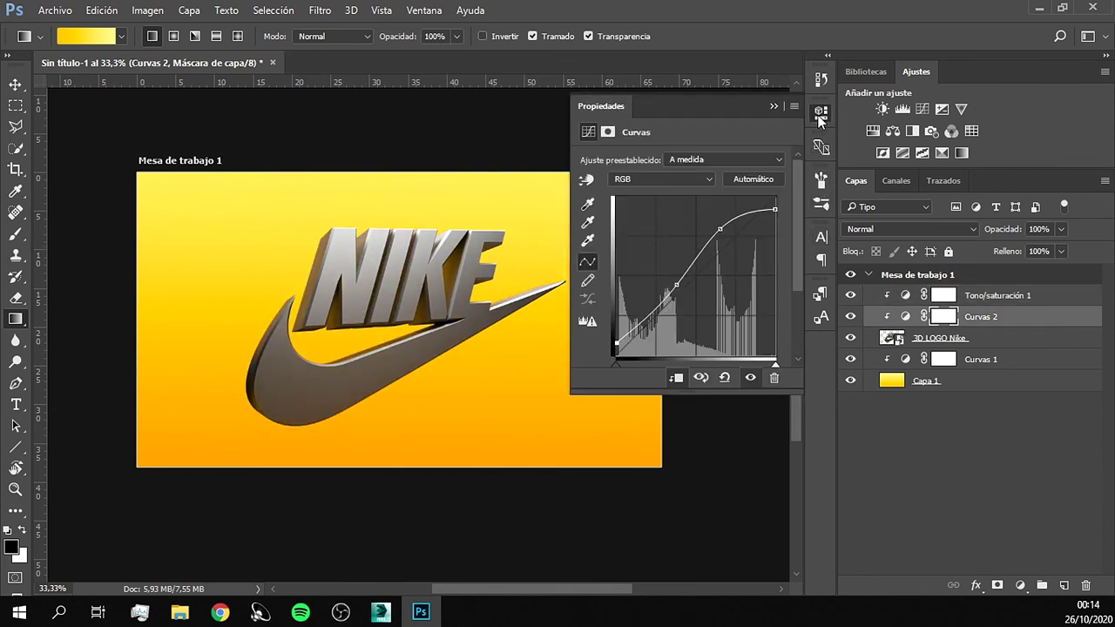
click(821, 114)
key(ctrl+minus)
key(ctrl+minus)
key(ctrl+minus)
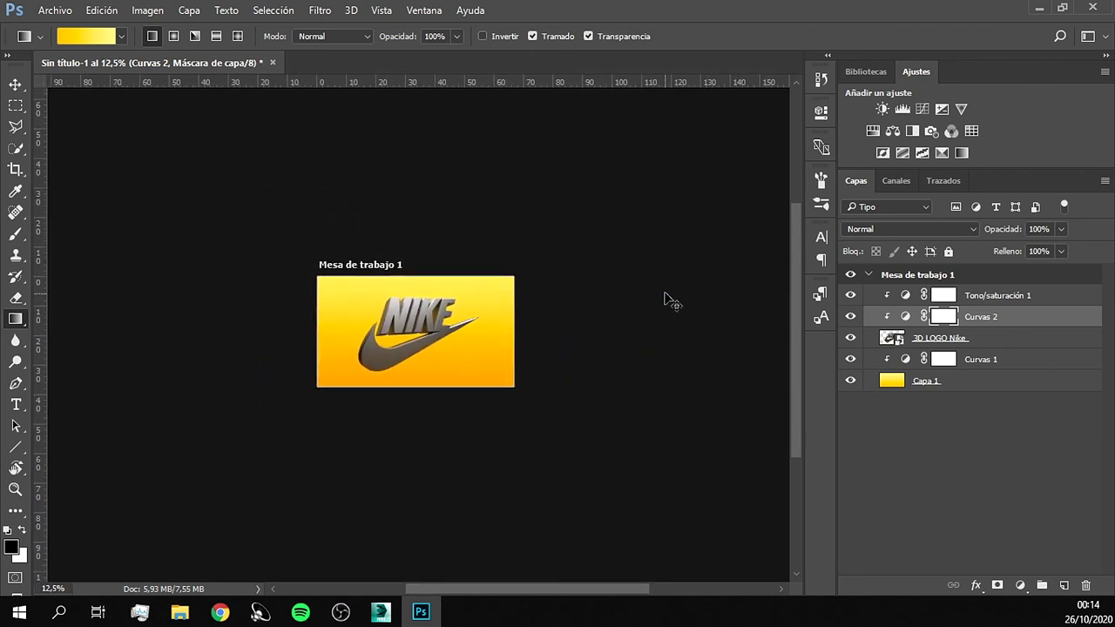
key(ctrl+plus)
key(ctrl+plus)
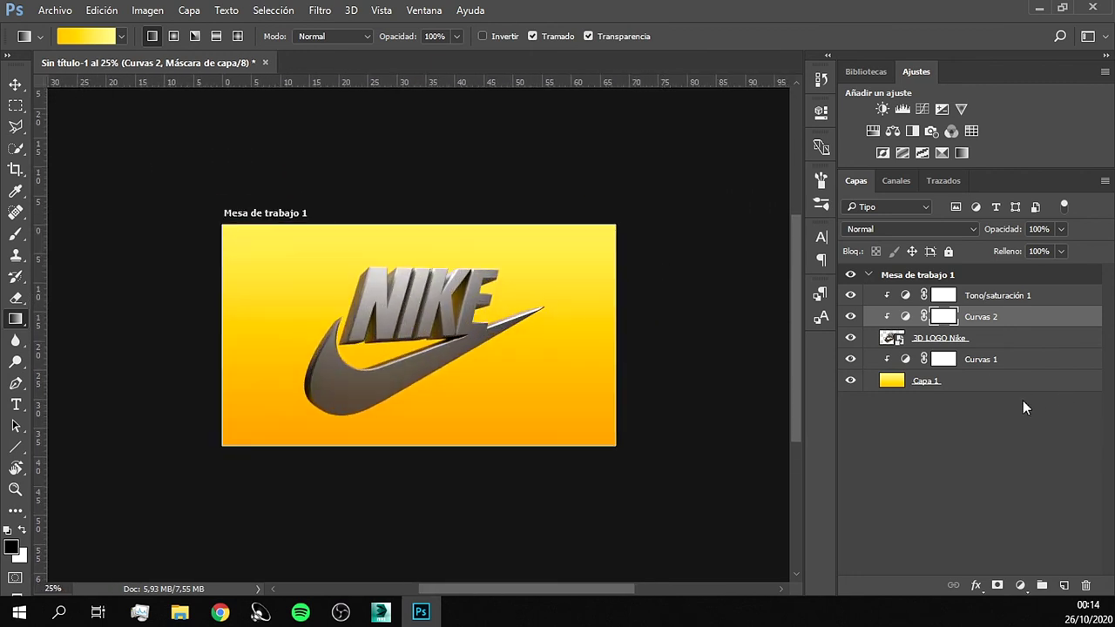
Create new layer Capa 2 and draw a bottom-to-top yellow gradient on it.
click(1063, 586)
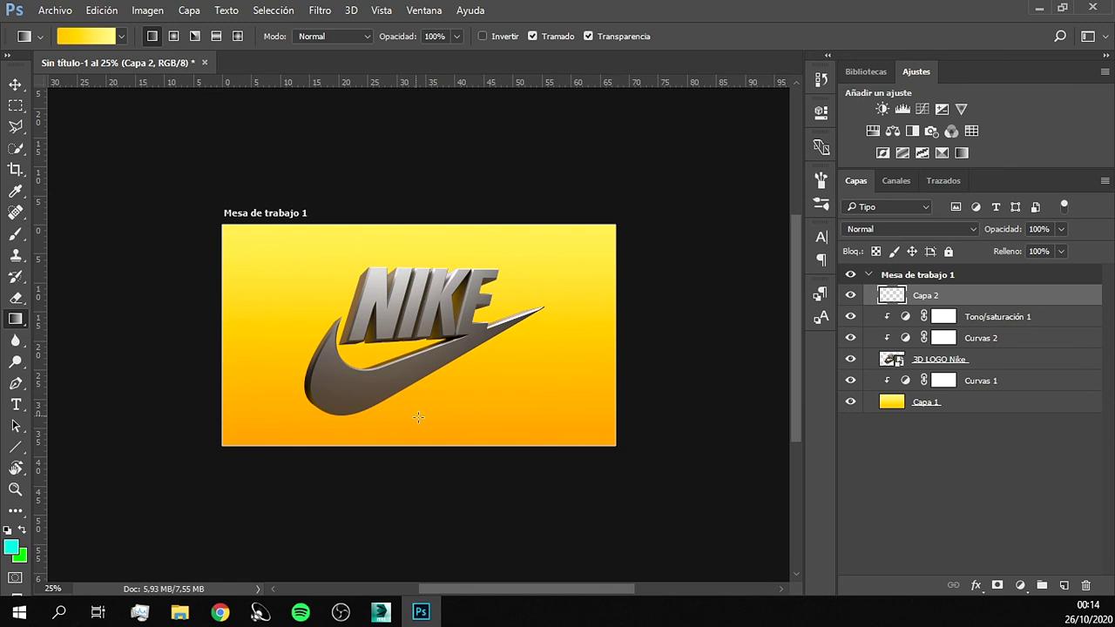
drag(428, 452, 428, 215)
mouse_move(1059, 250)
mouse_down()
mouse_move(986, 251)
mouse_move(1016, 229)
mouse_up()
Make Capa 2 visible again at a faint 4% opacity, then reopen Curvas 2 settings.
click(860, 311)
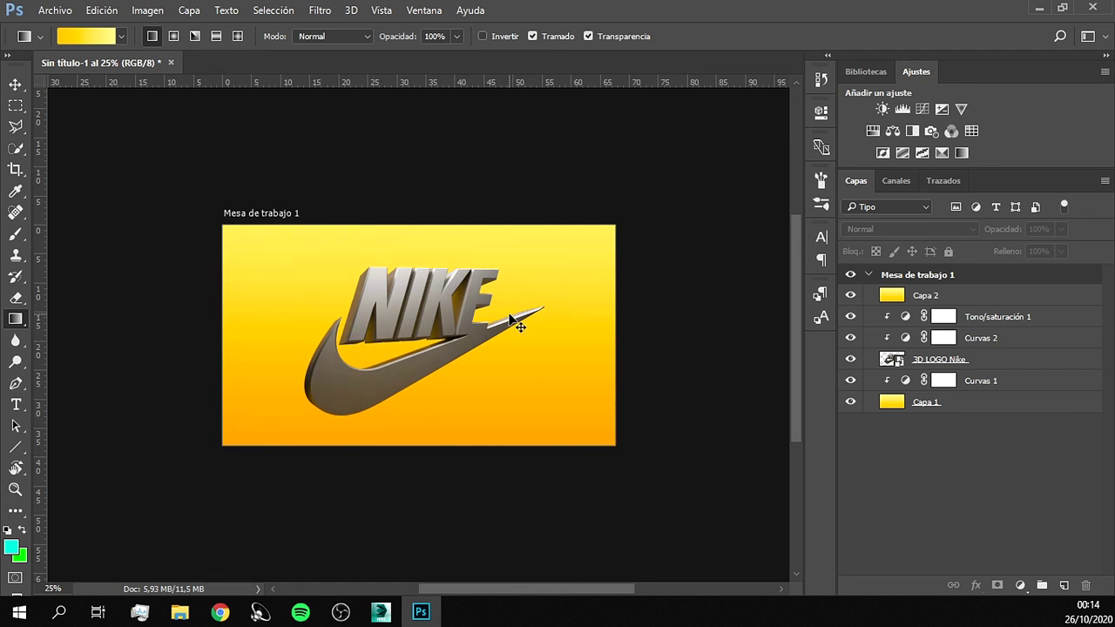
key(ctrl+plus)
key(ctrl+plus)
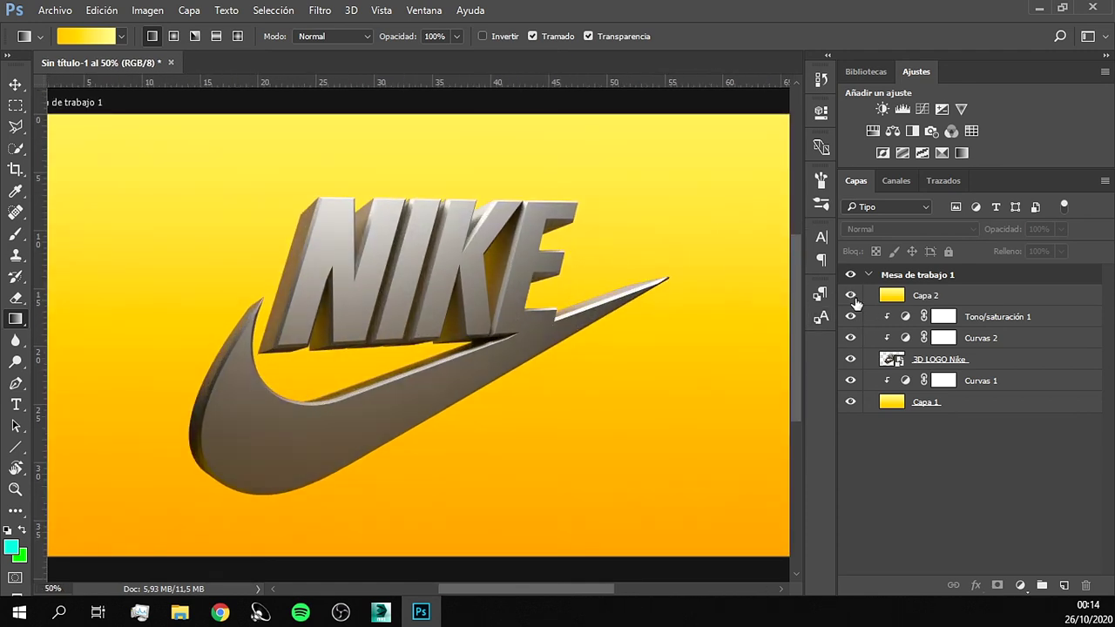
click(856, 302)
click(897, 295)
double_click(943, 338)
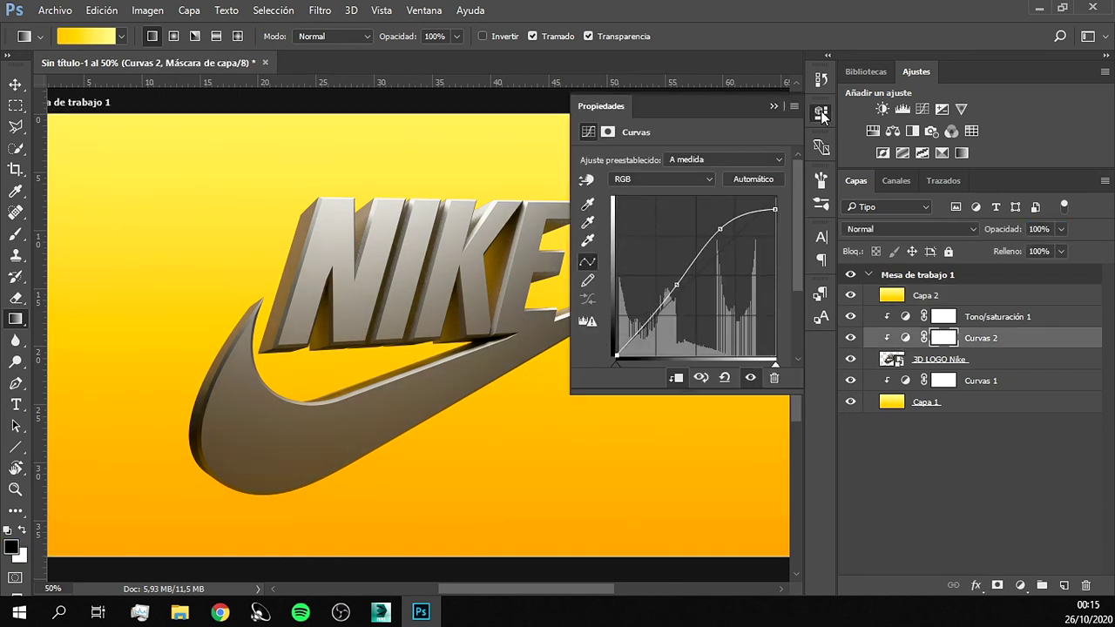
Free-transform the 3D LOGO Nike layer, nudging it slightly down and right, and commit.
click(821, 113)
key(ctrl+minus)
key(ctrl+plus)
key(ctrl+minus)
key(alt+bracketleft)
key(ctrl+t)
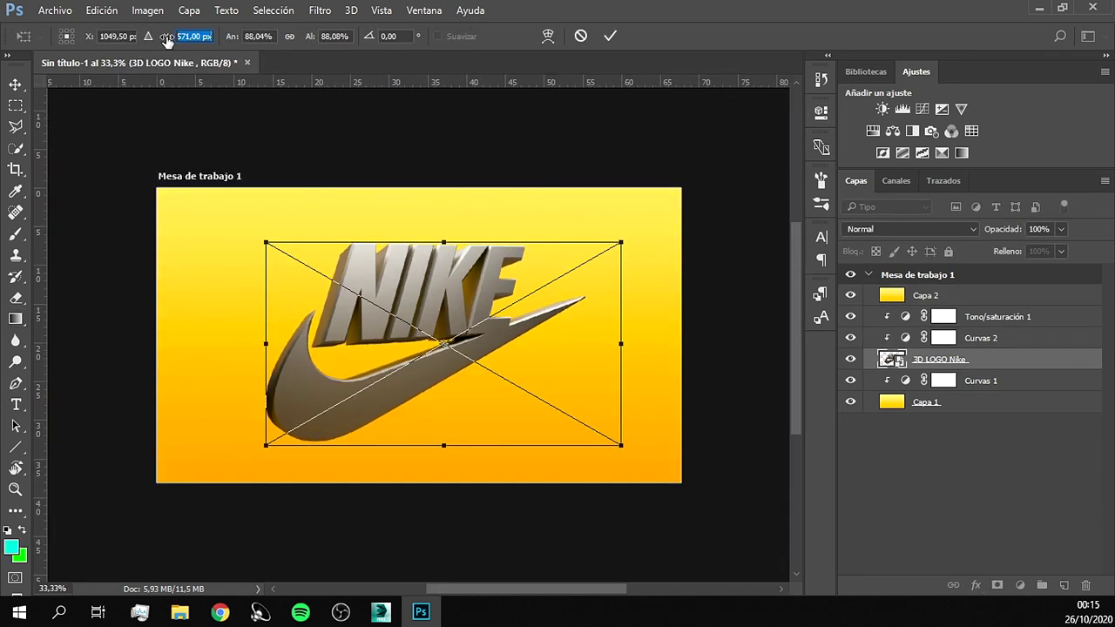
drag(168, 42, 173, 42)
drag(91, 38, 103, 43)
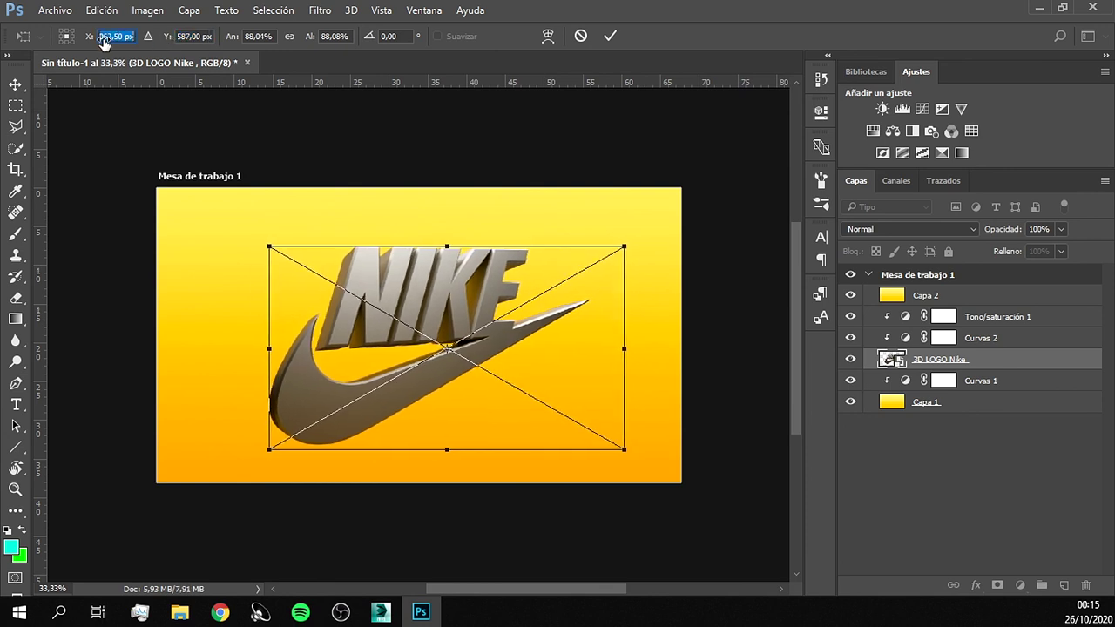
click(609, 36)
Reshape the Curvas 2 curve, pulling its top endpoint down to soften the logo highlights.
key(g)
key(ctrl+minus)
key(ctrl+minus)
key(ctrl+minus)
key(ctrl+plus)
key(ctrl+plus)
key(ctrl+plus)
key(ctrl+minus)
key(ctrl+minus)
key(ctrl+minus)
key(ctrl+plus)
key(ctrl+plus)
key(ctrl+plus)
key(ctrl+plus)
key(ctrl+plus)
double_click(906, 338)
drag(680, 296, 680, 290)
mouse_move(732, 220)
mouse_down()
mouse_move(731, 235)
mouse_move(717, 224)
mouse_up()
key(ctrl+minus)
key(ctrl+minus)
mouse_move(770, 199)
mouse_down()
mouse_move(774, 216)
mouse_move(716, 222)
mouse_up()
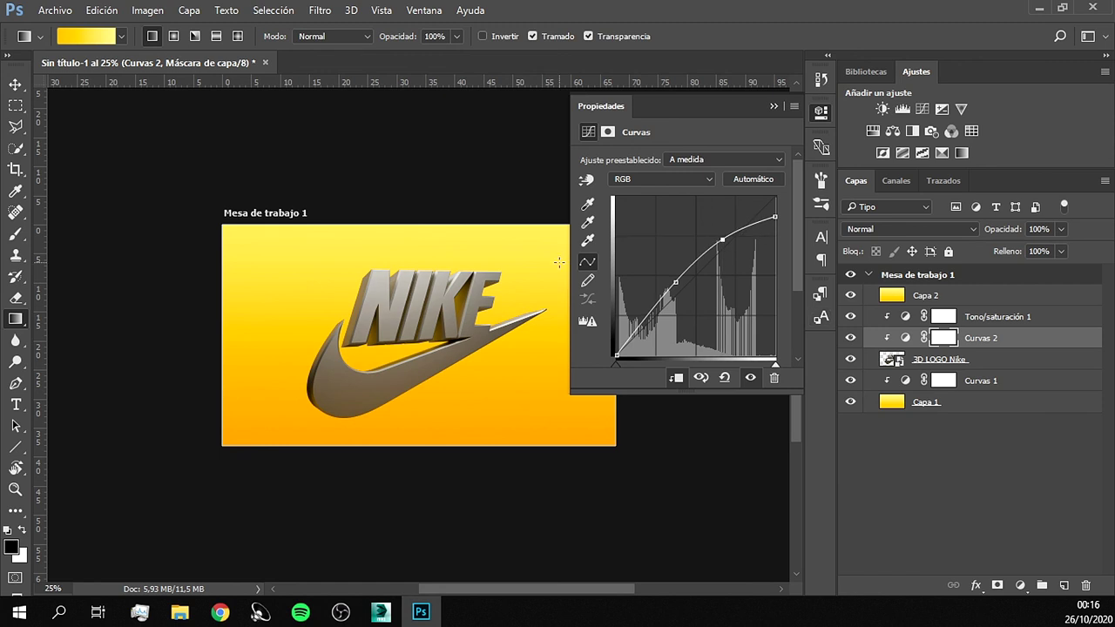
Add a Niveles 1 Levels adjustment above Curvas 2 with input levels 10, 0.80 and 241.
key(ctrl+plus)
key(ctrl+plus)
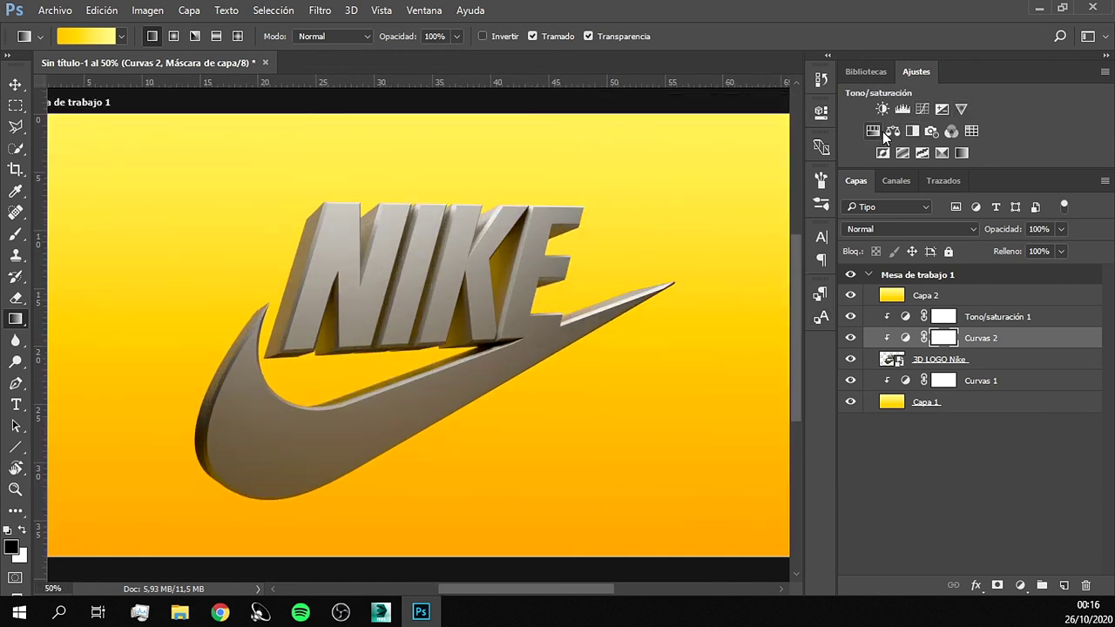
click(902, 108)
drag(682, 273, 691, 273)
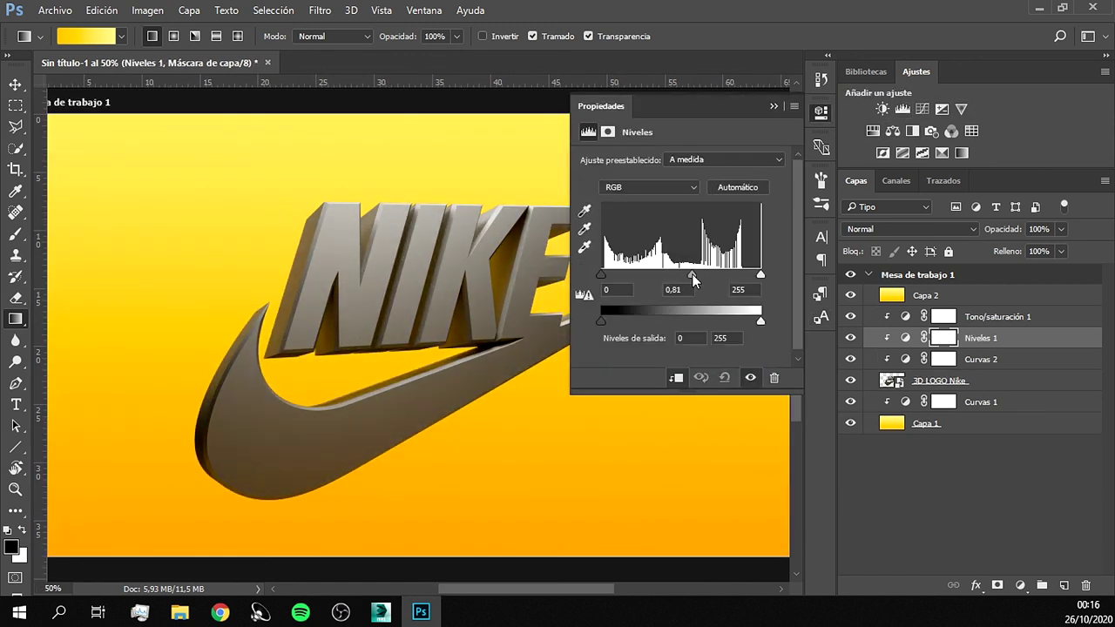
drag(601, 275, 607, 275)
key(ctrl+minus)
key(ctrl+minus)
key(ctrl+minus)
key(ctrl+plus)
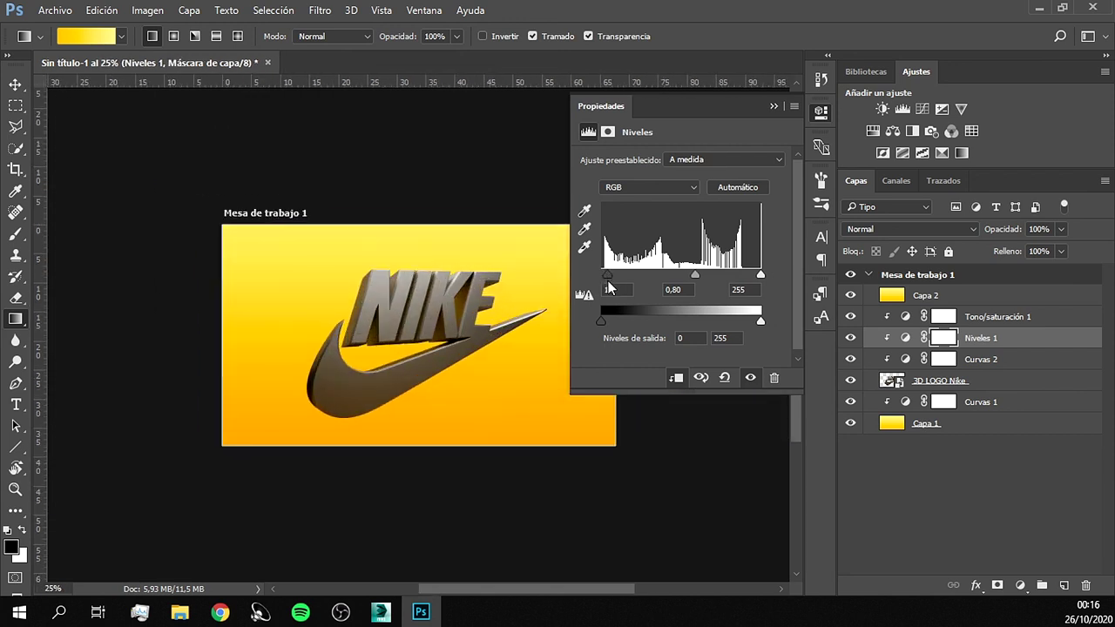
drag(750, 281, 753, 287)
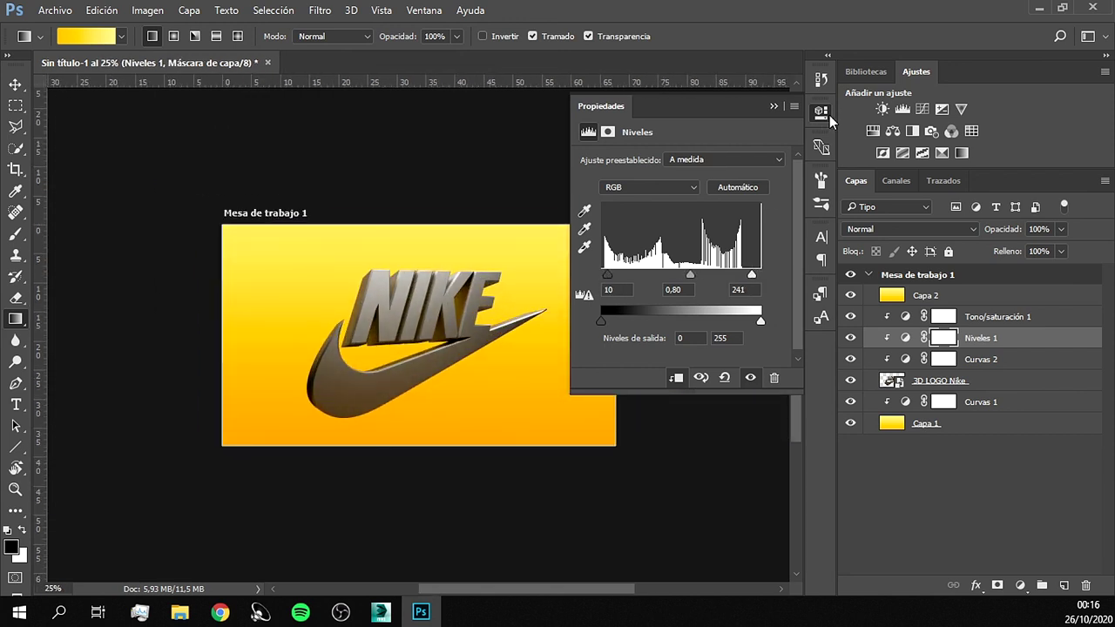
click(820, 111)
click(905, 296)
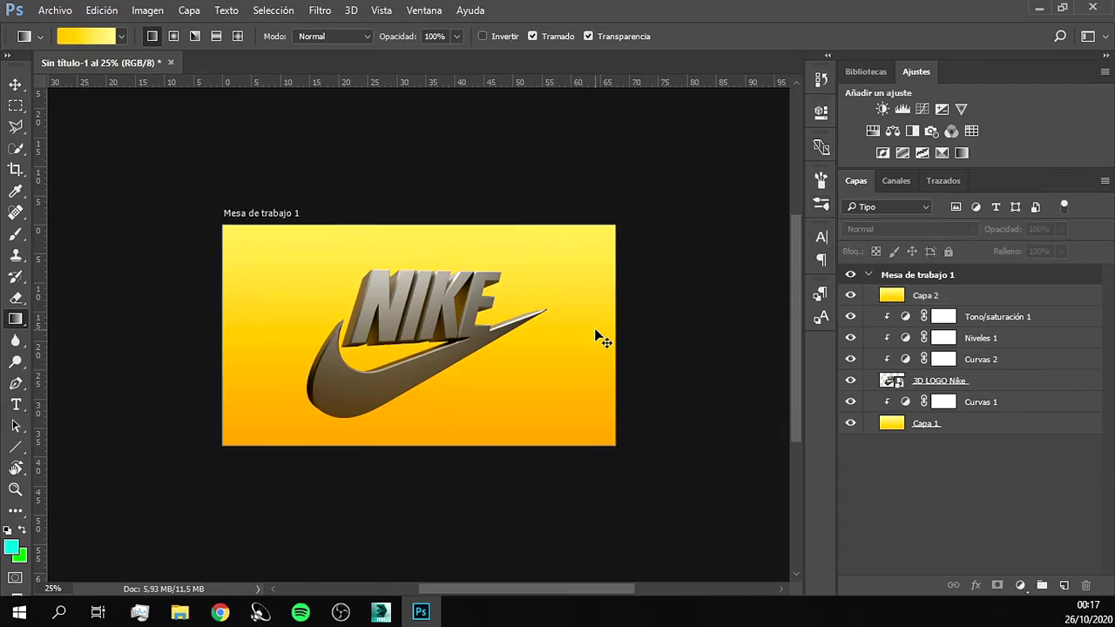